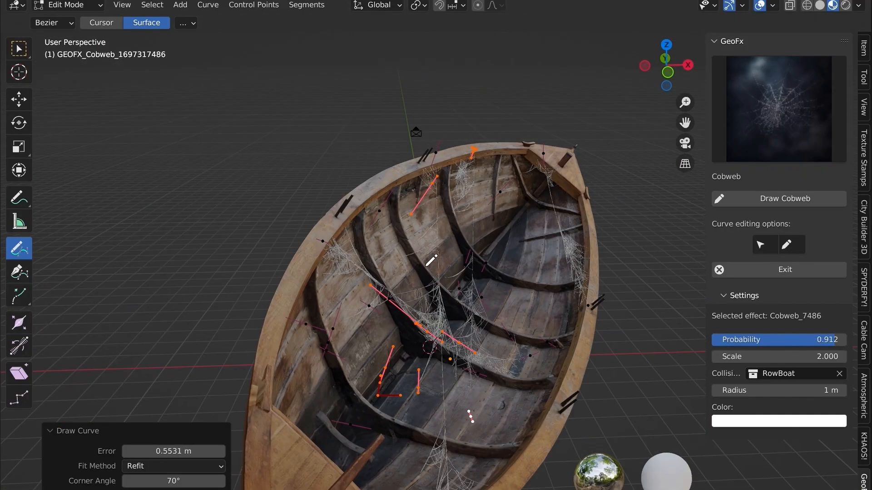
# - Draw additional cobweb strokes across the interior and side of the rowboat
pyautogui.moveTo(568, 239); pyautogui.dragTo(581, 273)
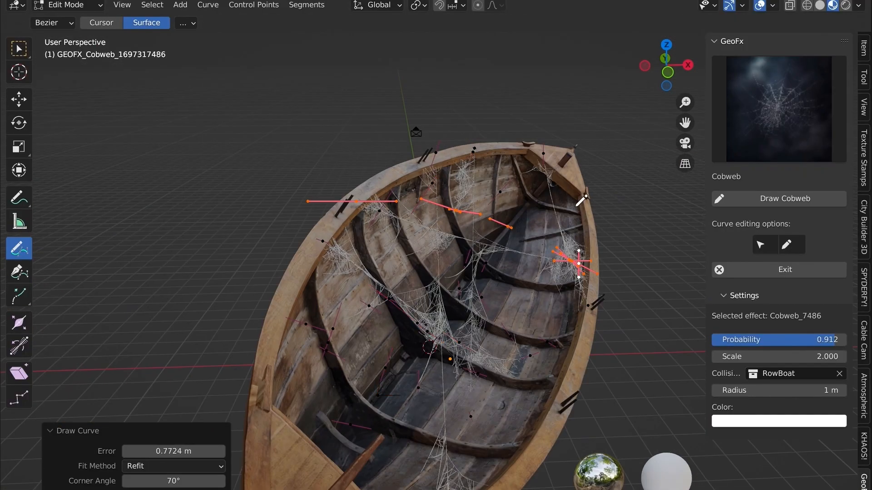
pyautogui.moveTo(425, 321)
pyautogui.mouseDown()
pyautogui.moveTo(437, 389)
pyautogui.moveTo(467, 409)
pyautogui.mouseUp()
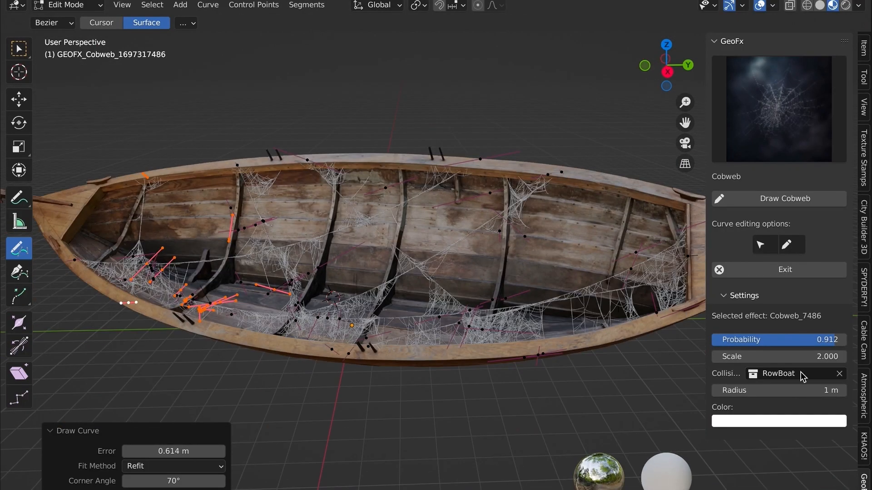
# - Set the cobweb effect's Scale to 4 and fine-tune its Probability
pyautogui.click(774, 357)
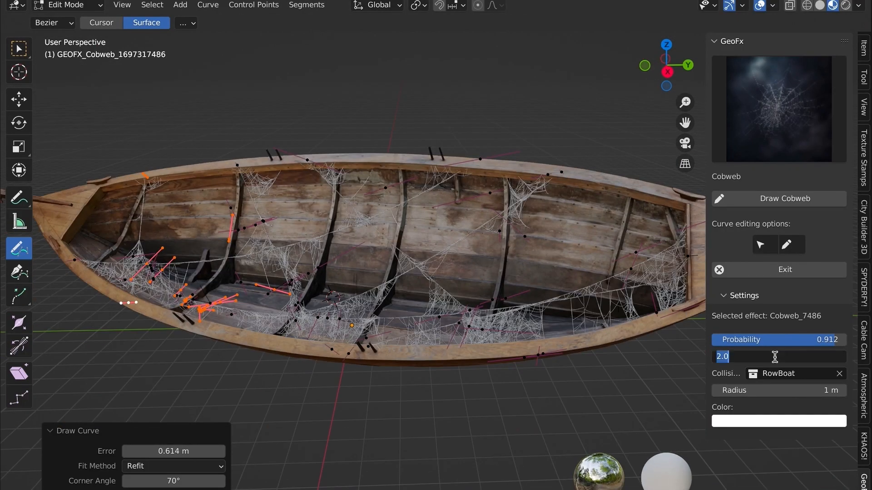
pyautogui.write('4')
pyautogui.press('Return')
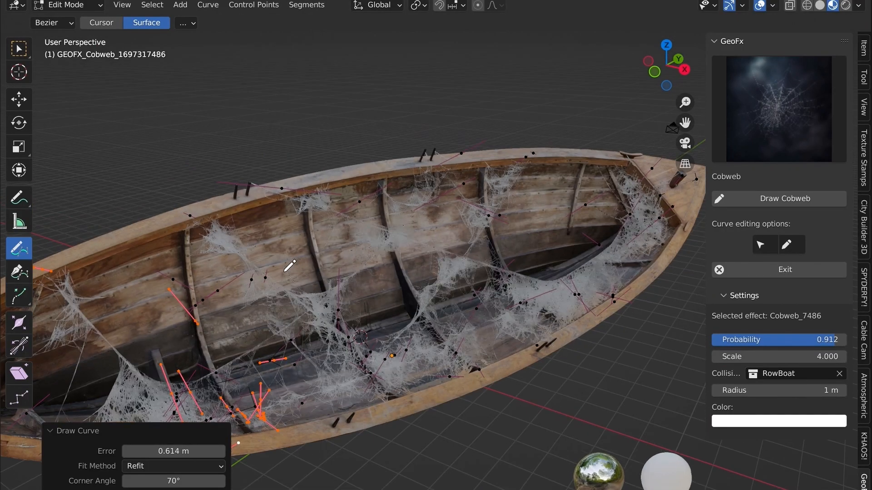
pyautogui.moveTo(779, 340); pyautogui.dragTo(774, 340)
pyautogui.moveTo(773, 340); pyautogui.dragTo(781, 340)
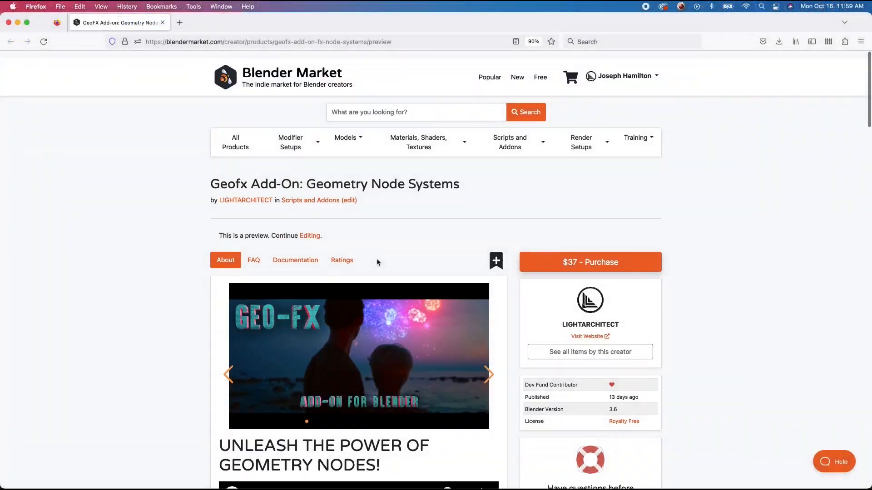
# - Switch to the Blender Market page in Firefox and examine the Geofx add-on's overview and effect descriptions
pyautogui.scroll(-5, 377, 261)
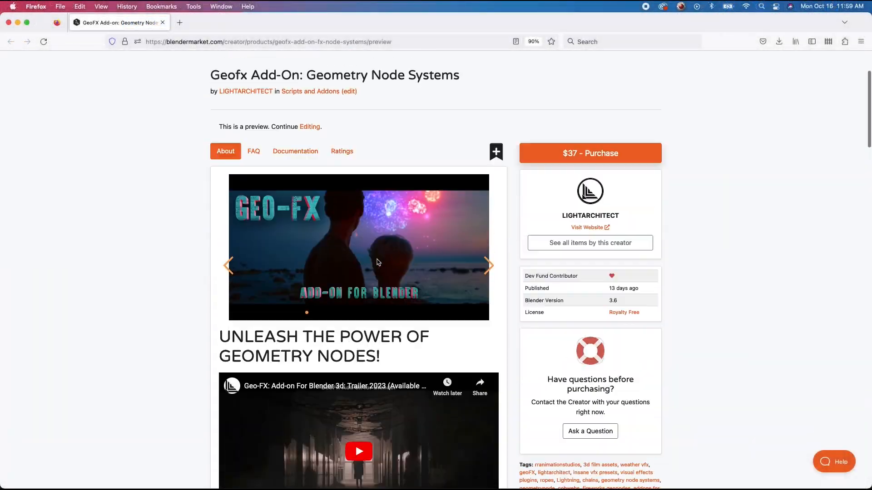
pyautogui.scroll(5, 377, 261)
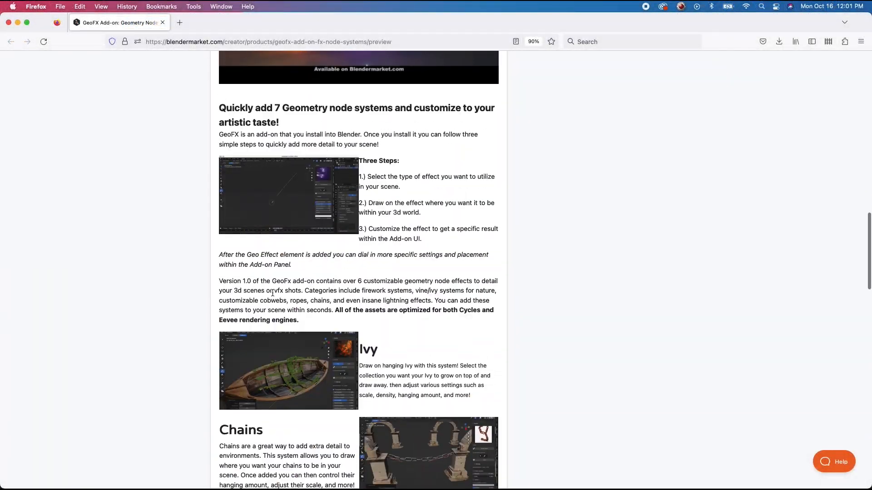
pyautogui.scroll(-3, 272, 293)
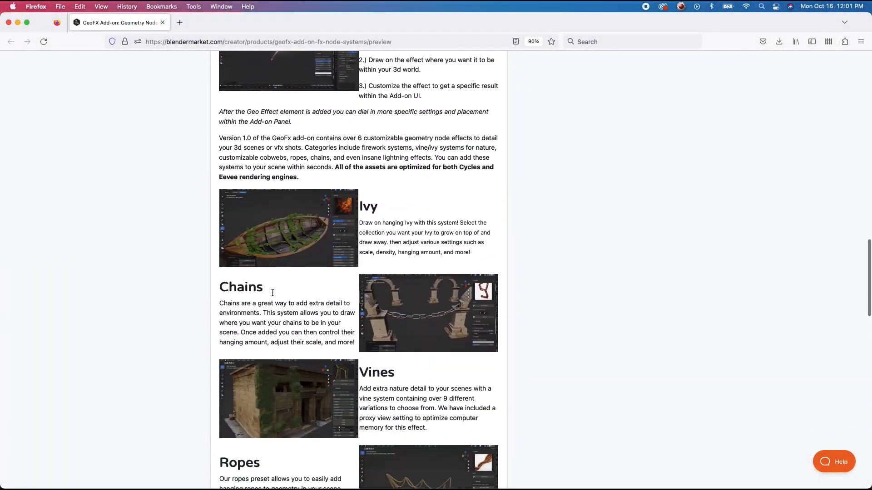
pyautogui.scroll(-8, 272, 293)
pyautogui.scroll(4, 272, 295)
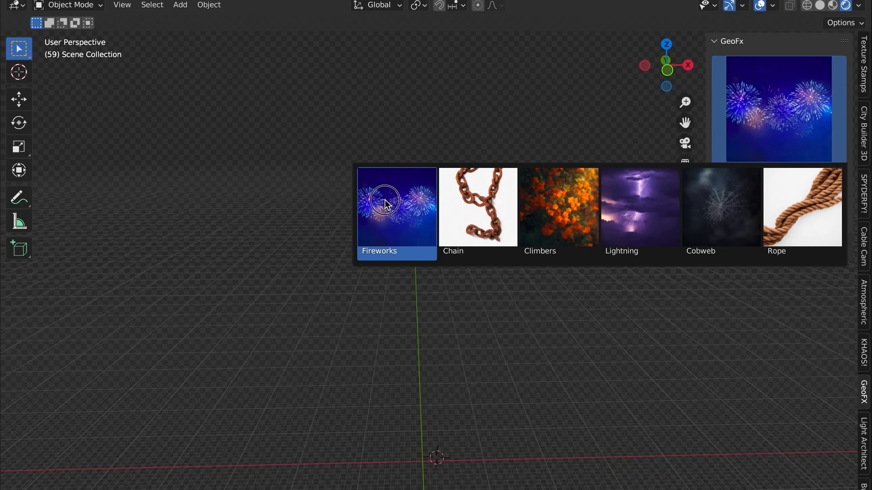
# - Switch to Blender, choose the Fireworks effect and add it to the empty scene
pyautogui.click(398, 211)
pyautogui.click(748, 198)
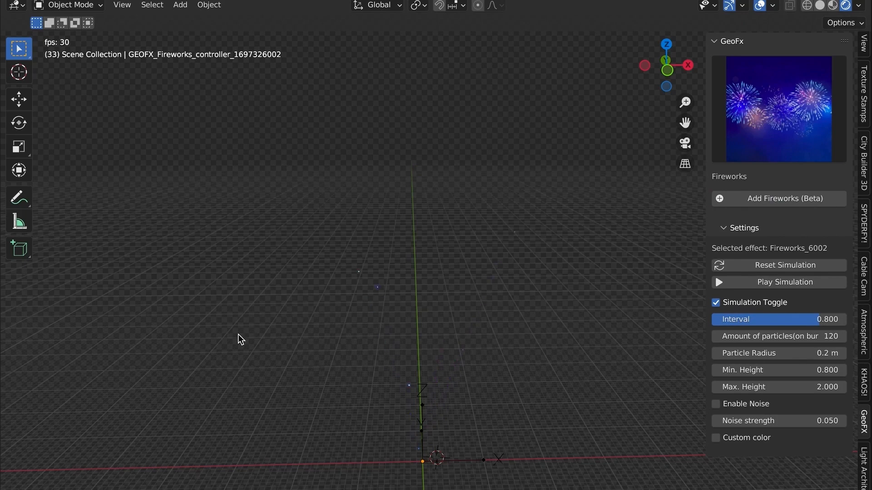
pyautogui.moveTo(235, 346); pyautogui.dragTo(235, 346, button='middle')
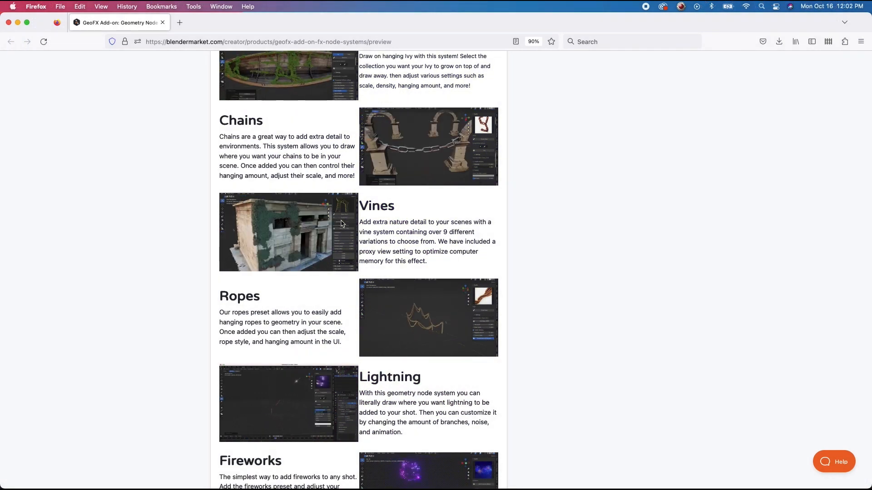
# - Switch back to Firefox and review the ropes, lightning and fireworks descriptions on the product page
pyautogui.scroll(-6, 341, 222)
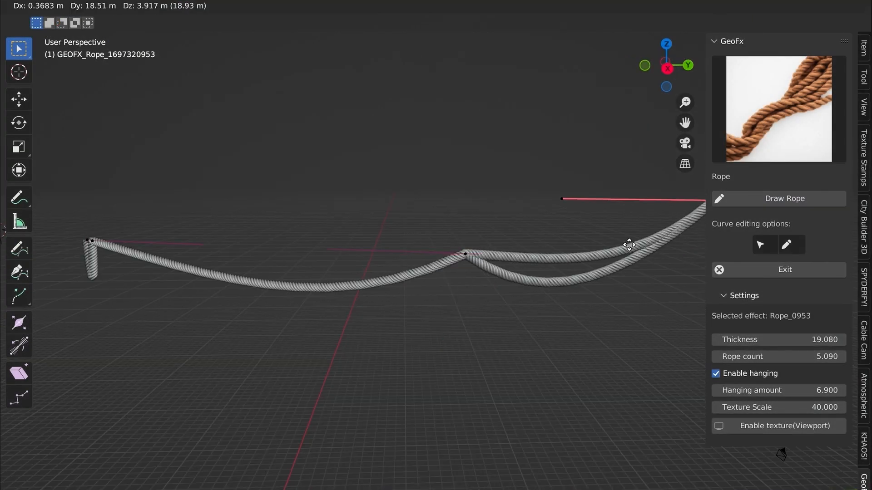
# - Switch to Blender and extrude the end of the rope curve into further hanging segments
pyautogui.press('e')
pyautogui.moveTo(528, 253); pyautogui.dragTo(533, 434, button='middle')
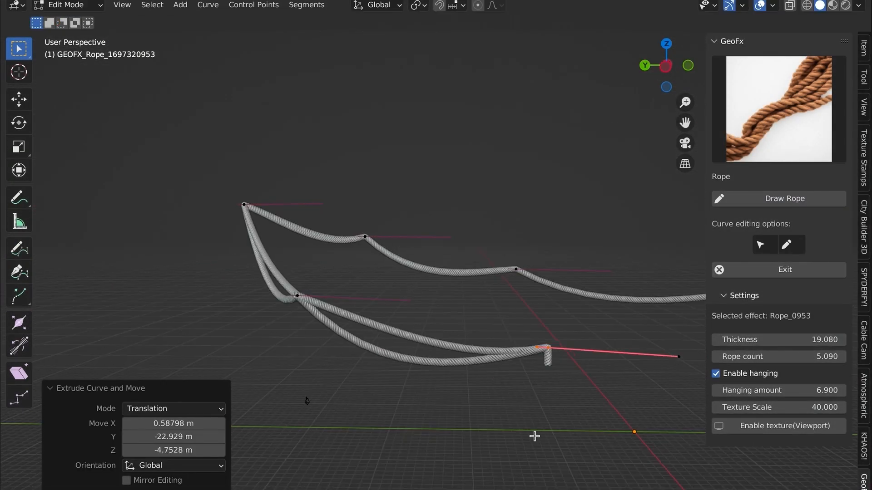
pyautogui.press('e')
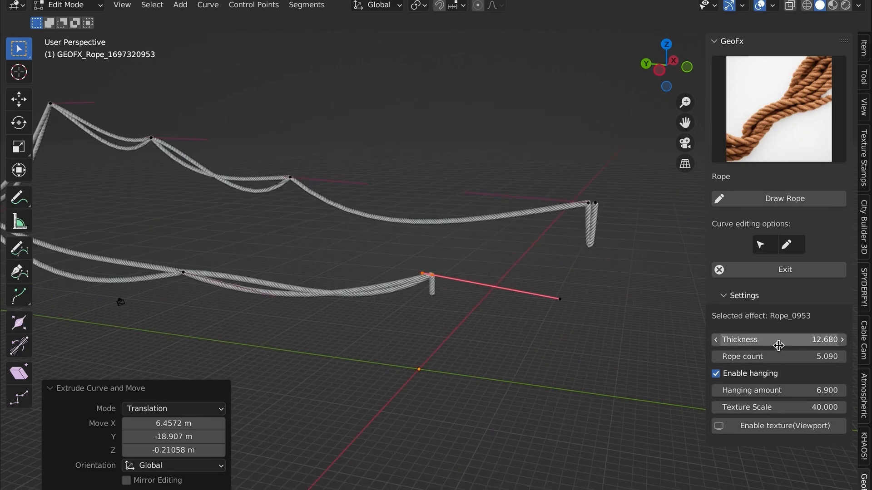
# - Reduce the rope's Thickness and increase its Hanging amount
pyautogui.moveTo(775, 340); pyautogui.dragTo(749, 340)
pyautogui.moveTo(781, 391); pyautogui.dragTo(813, 391)
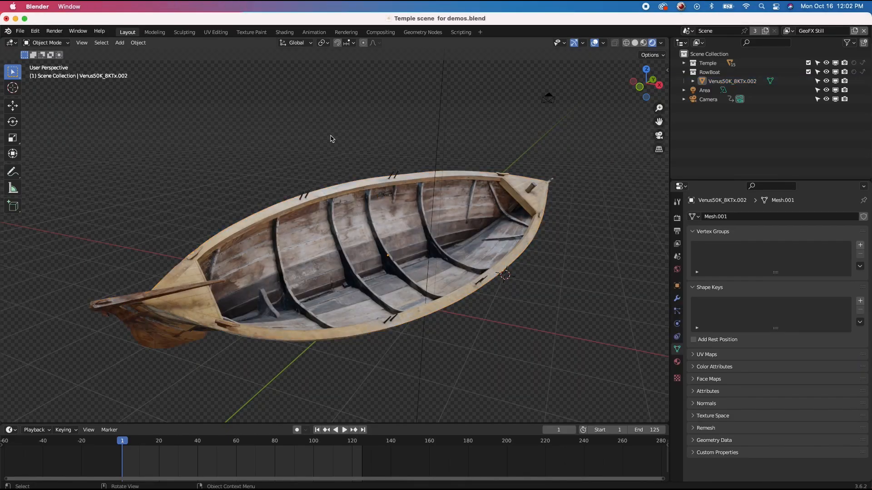
# - Change the viewport shading to Material Preview and deselect the rowboat
pyautogui.press('z')
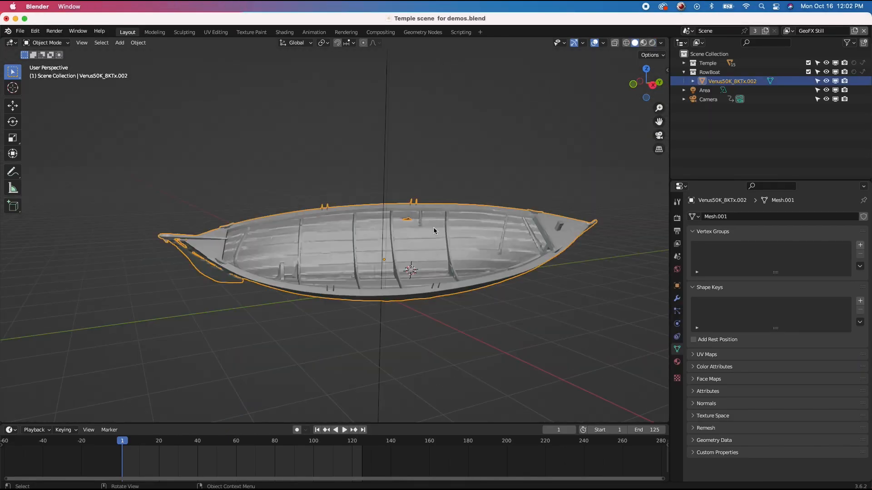
pyautogui.press('z')
pyautogui.click(434, 281)
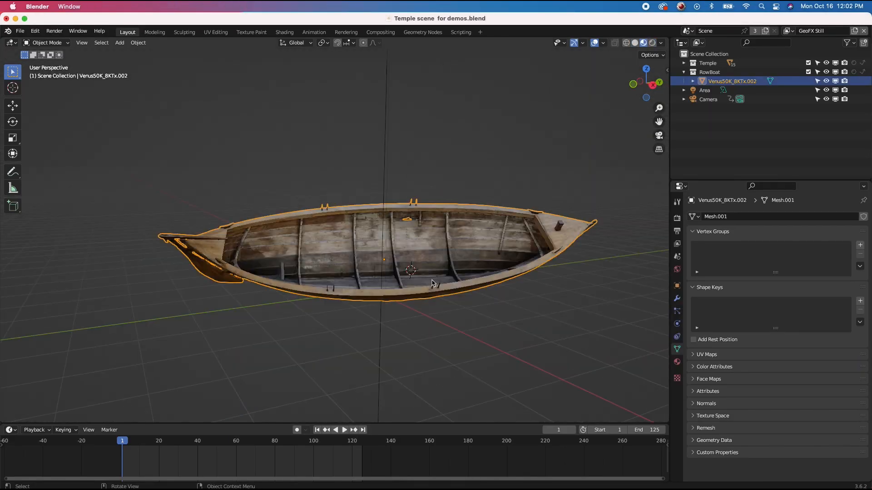
pyautogui.hotkey('alt', 'a')
pyautogui.moveTo(365, 234); pyautogui.dragTo(384, 250, button='middle')
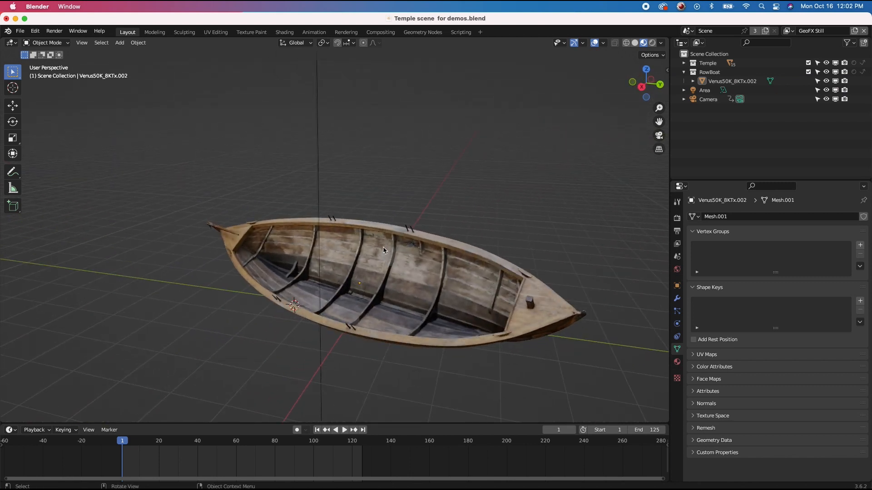
pyautogui.moveTo(414, 246); pyautogui.dragTo(343, 302, button='middle')
# - Show the 3D viewport's sidebar and open the add-on preferences
pyautogui.press('n')
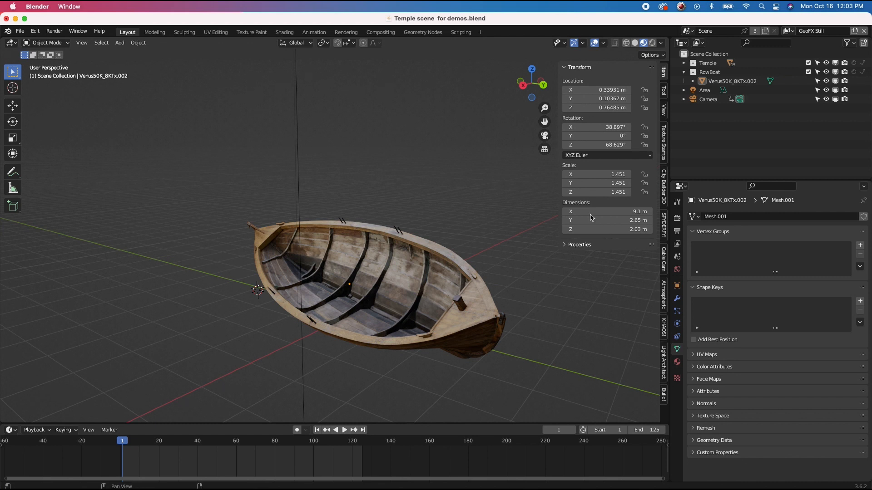
pyautogui.click(35, 32)
pyautogui.click(69, 162)
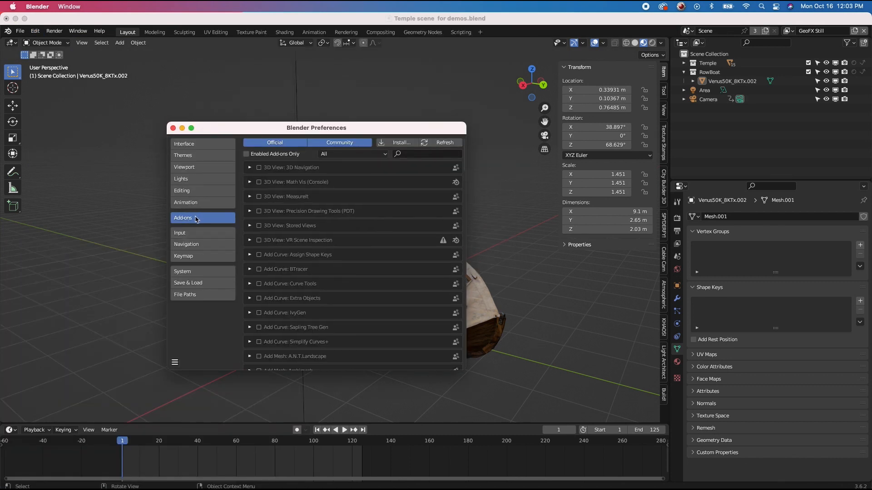
# - Install the add-on from GeoFx.zip in the GeoFX Add-on Versions folder
pyautogui.click(399, 143)
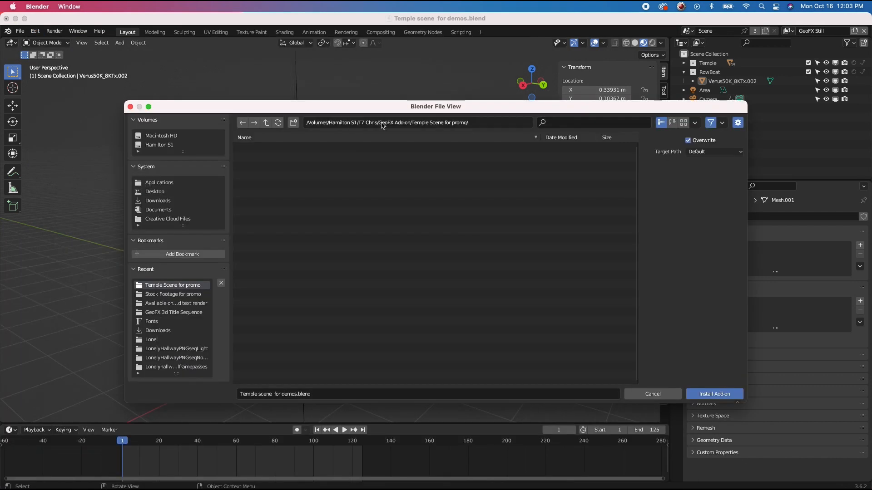
pyautogui.moveTo(403, 108); pyautogui.dragTo(383, 107)
pyautogui.click(151, 143)
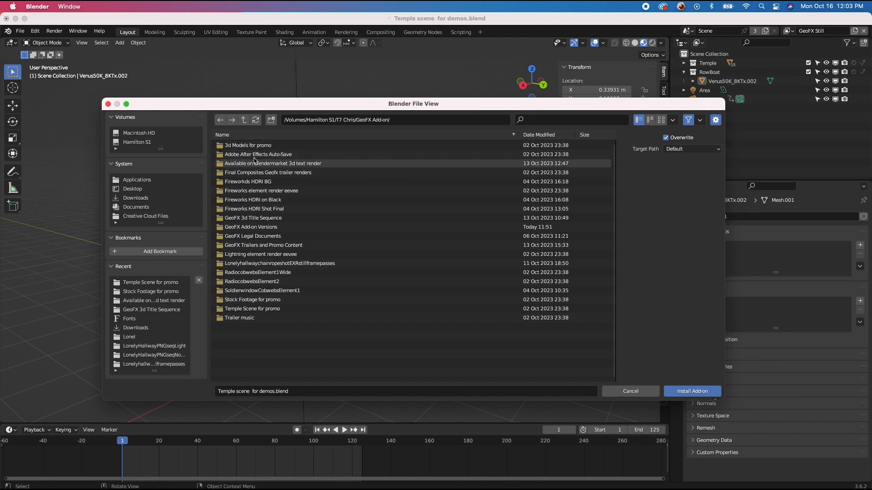
pyautogui.doubleClick(253, 229)
pyautogui.click(399, 146)
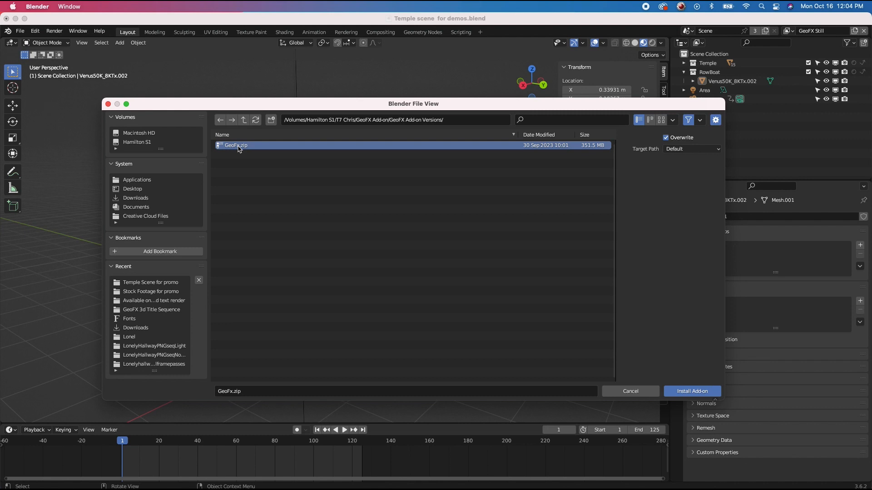
pyautogui.click(690, 392)
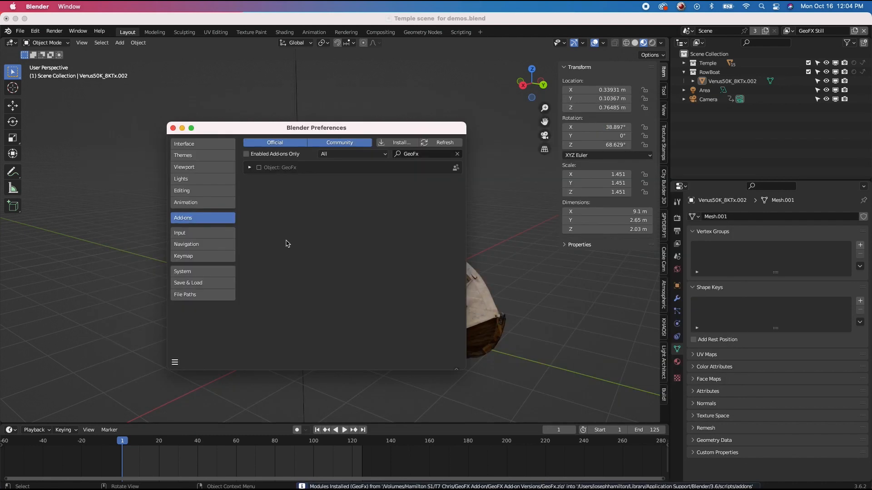
# - Search the add-ons for Geofx, enable the Object: GeoFx add-on and close the preferences
pyautogui.click(415, 155)
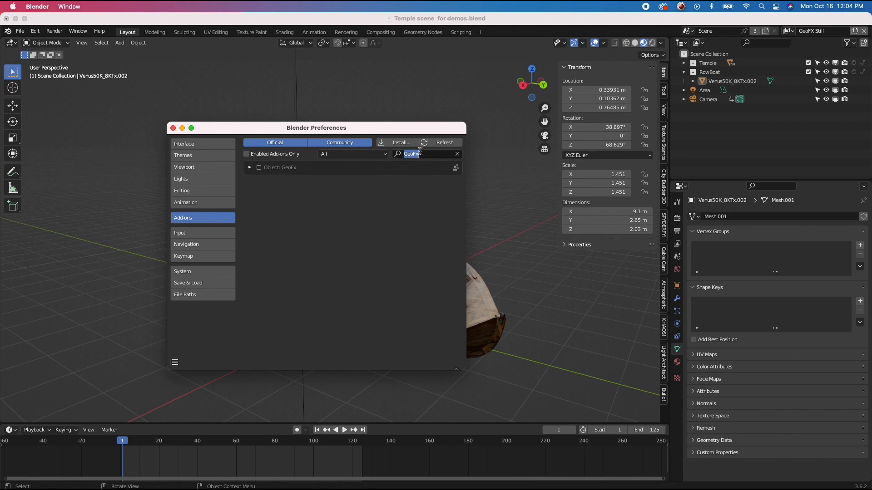
pyautogui.press('BackSpace')
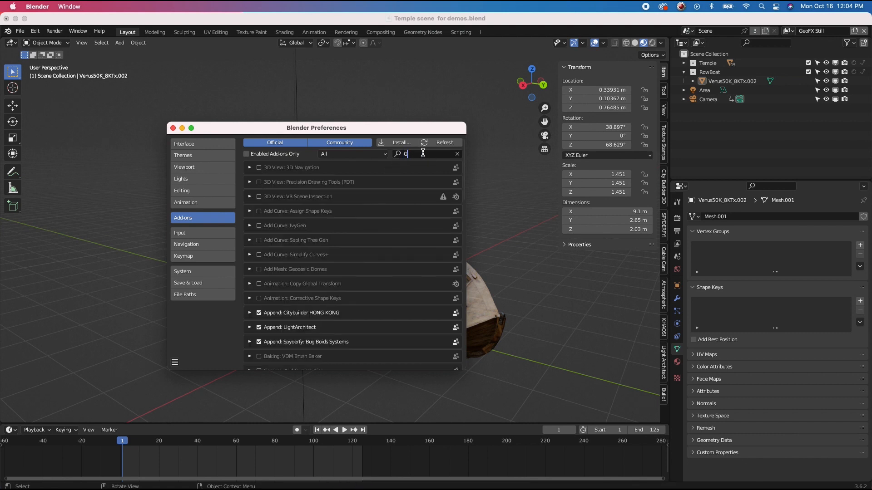
pyautogui.write('Geo')
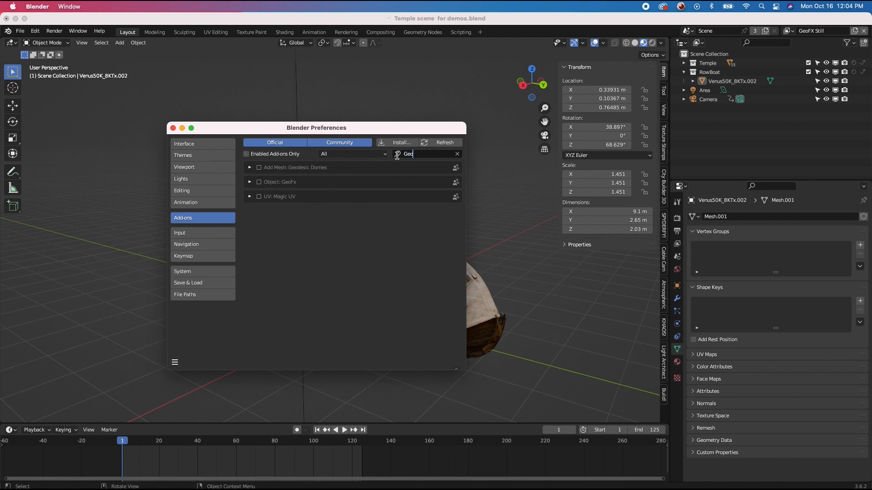
pyautogui.write('fx')
pyautogui.click(249, 167)
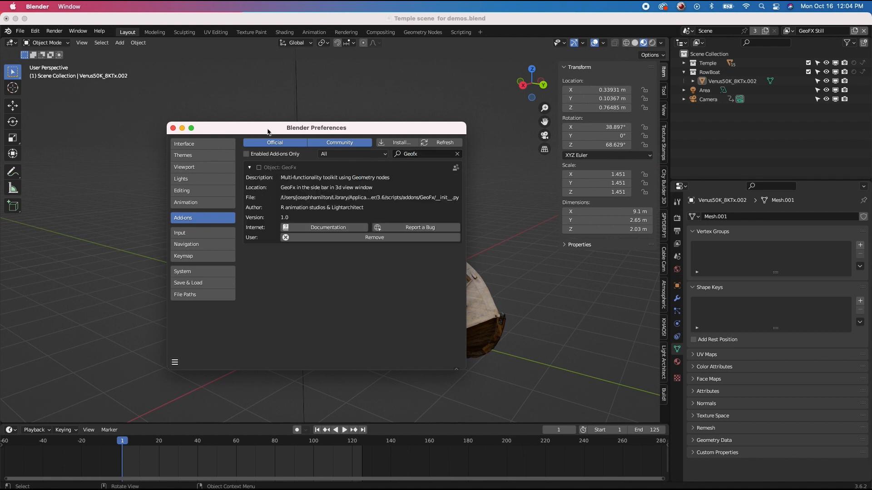
pyautogui.click(259, 168)
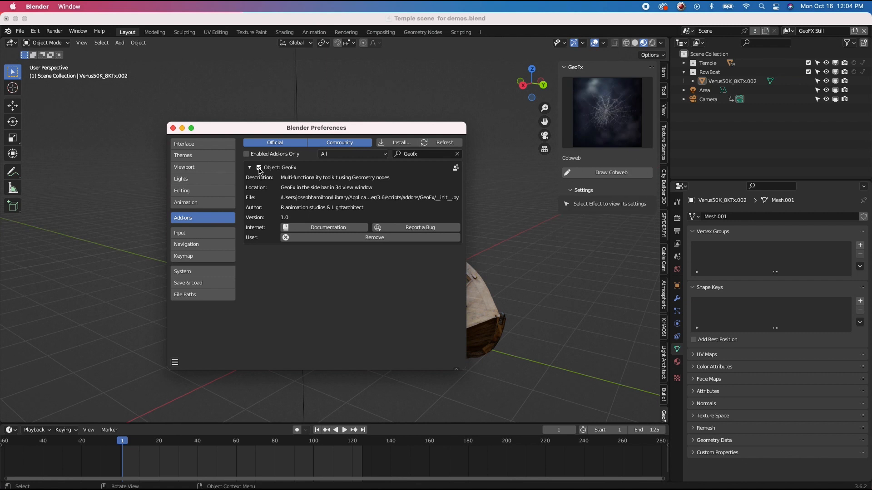
pyautogui.click(173, 129)
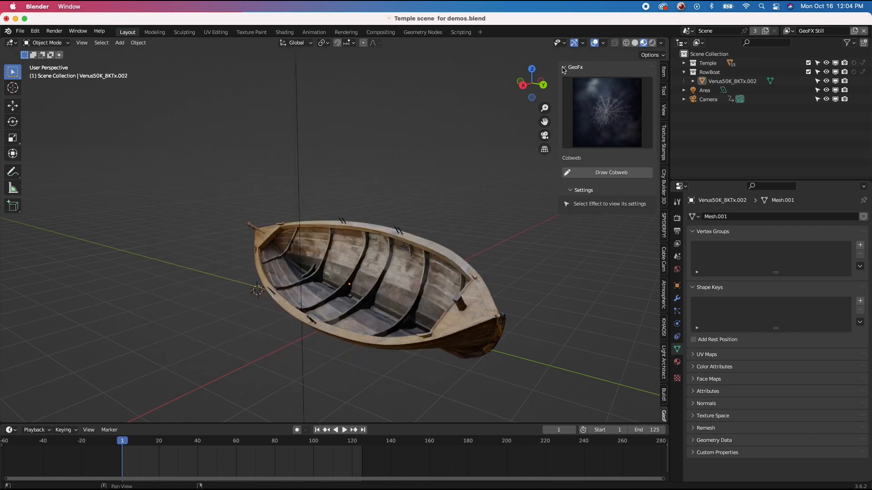
# - Look through the effects offered by the GeoFX add-on
pyautogui.scroll(-1, 666, 393)
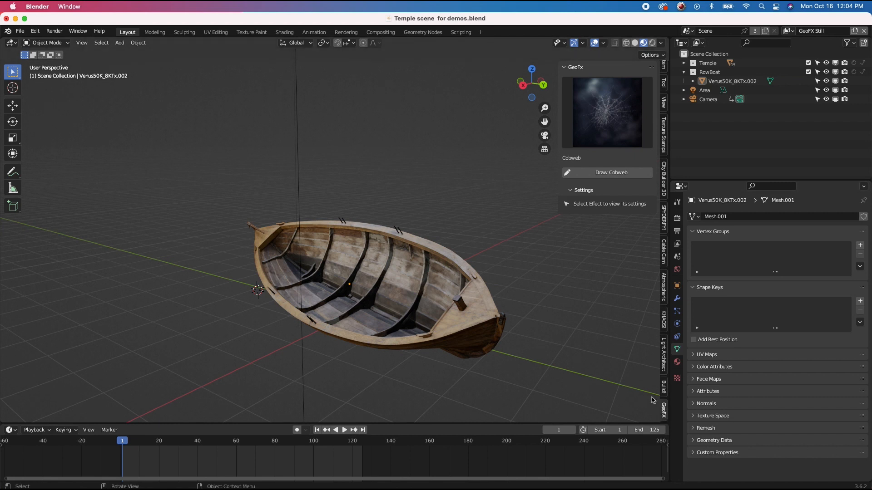
pyautogui.click(607, 112)
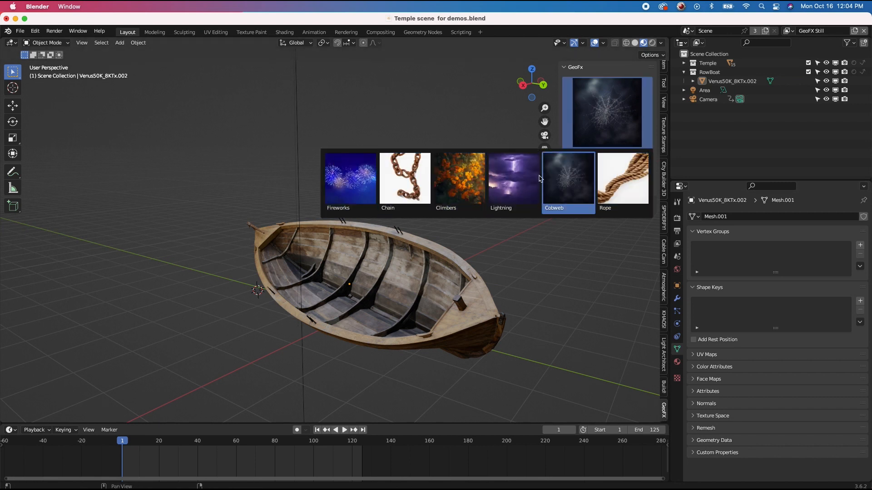
pyautogui.hscroll(-10, 309, 210)
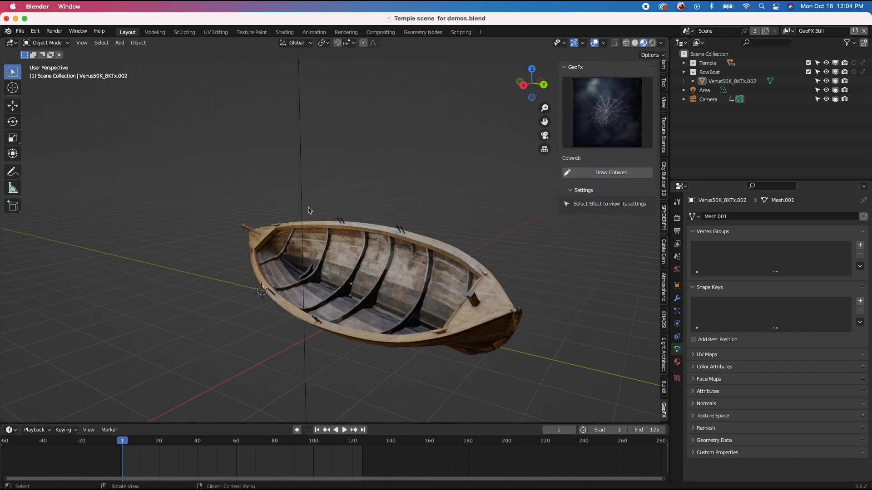
pyautogui.scroll(5, 309, 210)
pyautogui.keyDown('shift'); pyautogui.scroll(-3, 309, 210); pyautogui.keyUp('shift')
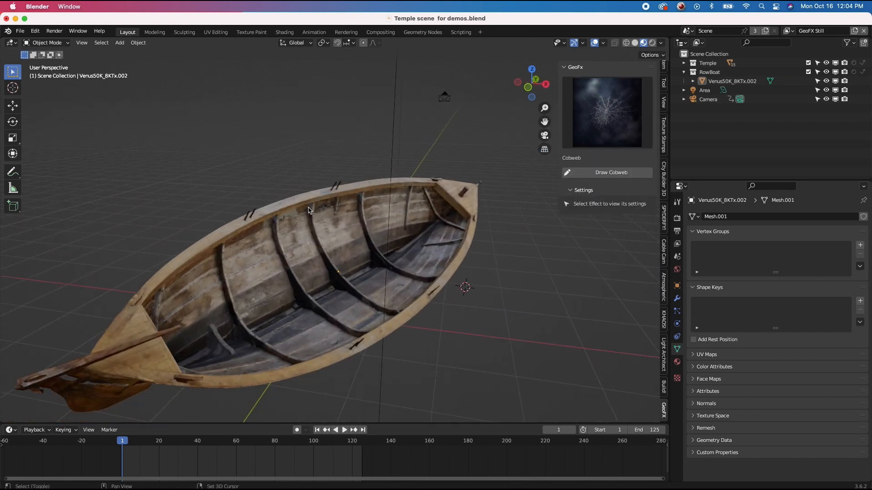
pyautogui.scroll(-4, 309, 210)
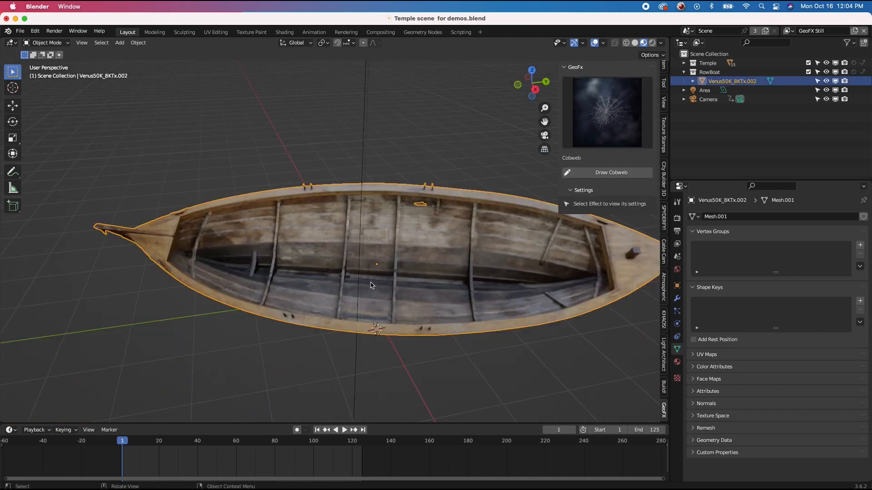
# - Start drawing a Cobweb effect and set RowBoat as its collision collection
pyautogui.hscroll(-8, 371, 285)
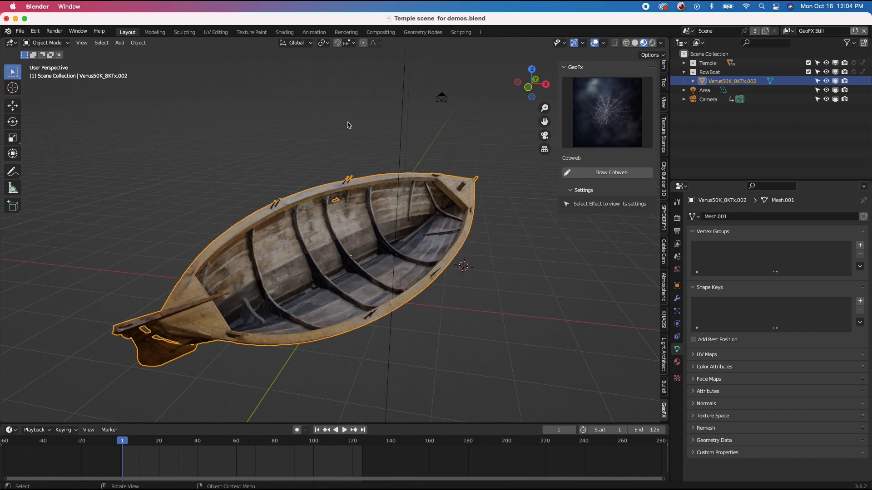
pyautogui.click(348, 125)
pyautogui.click(587, 108)
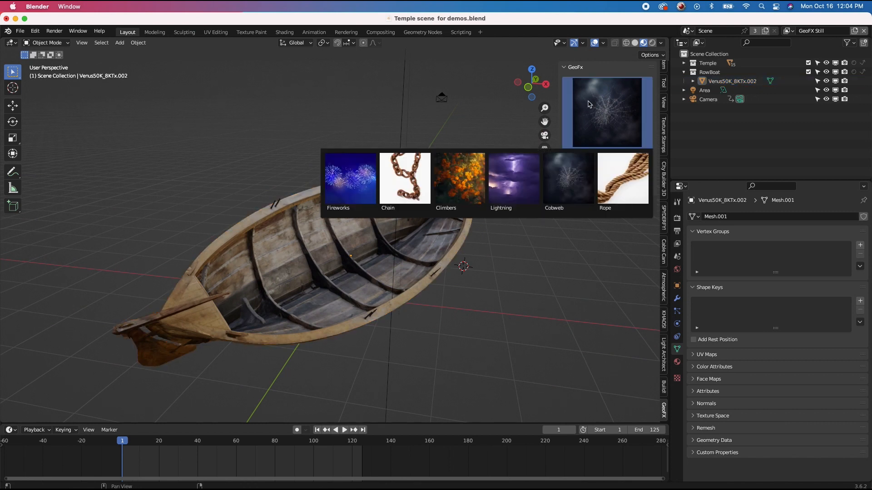
pyautogui.click(577, 192)
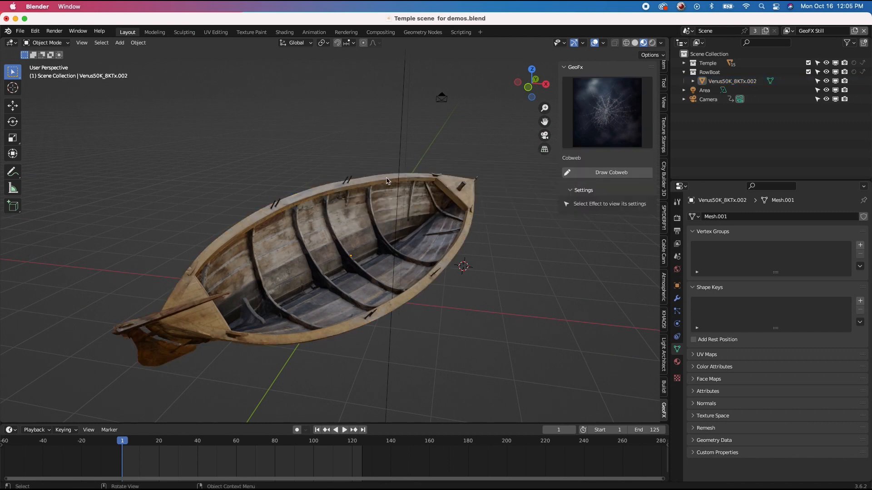
pyautogui.moveTo(386, 181); pyautogui.dragTo(436, 207, button='middle')
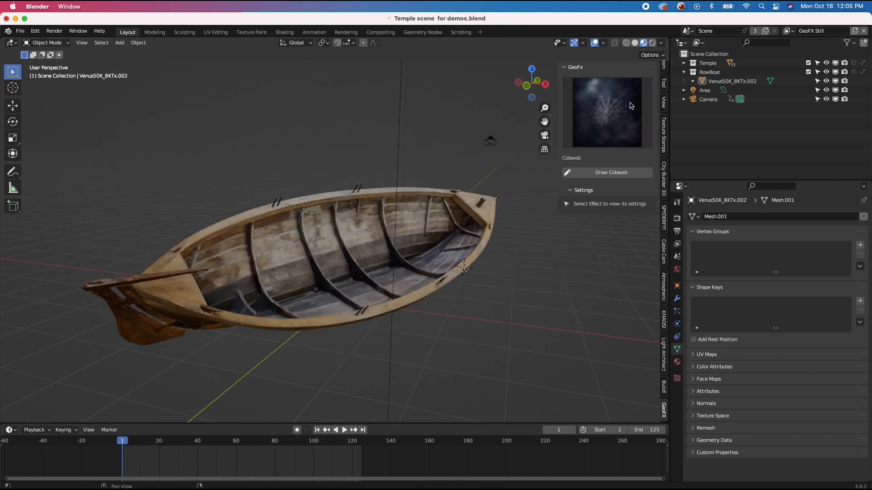
pyautogui.click(631, 105)
pyautogui.click(560, 184)
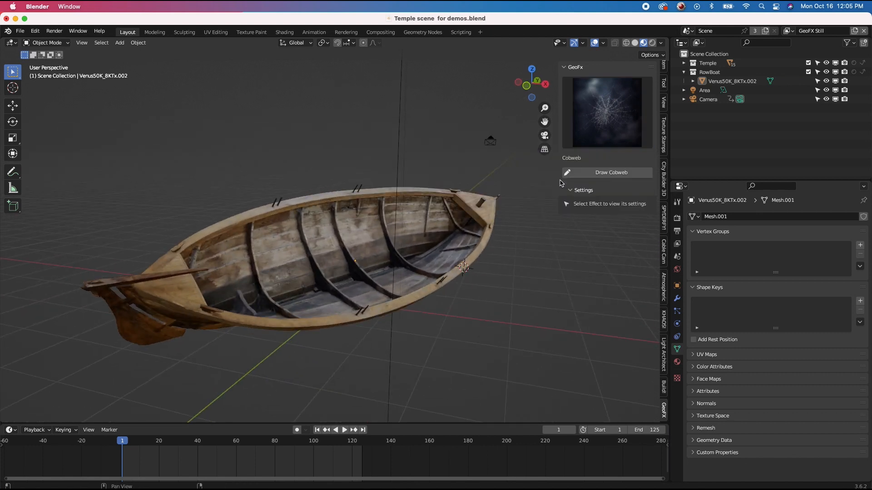
pyautogui.click(595, 174)
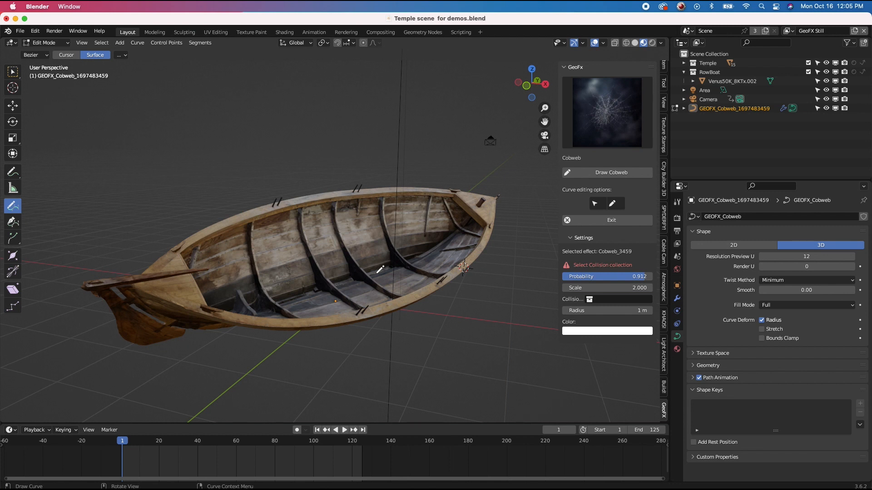
pyautogui.click(600, 300)
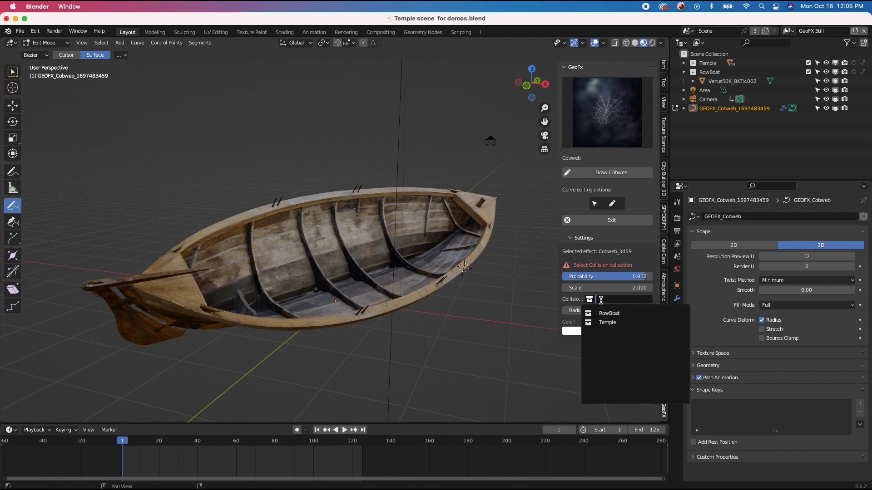
pyautogui.click(629, 314)
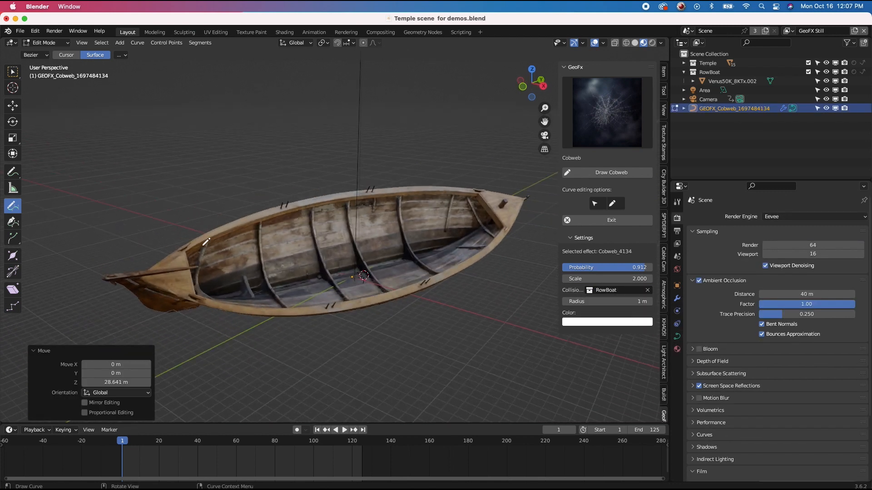
# - Draw several cobweb strands across the rudder end of the boat, from rim to rim and along the ribs
pyautogui.moveTo(506, 219); pyautogui.dragTo(493, 213, button='middle')
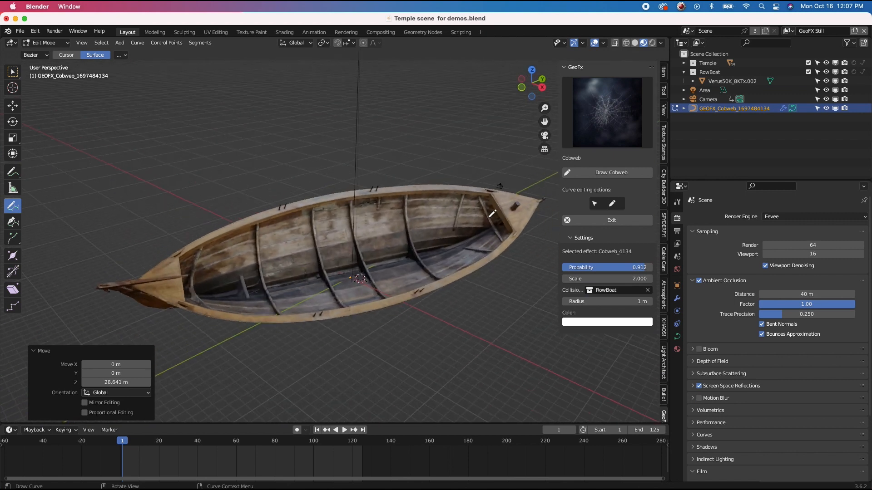
pyautogui.moveTo(272, 208); pyautogui.dragTo(224, 267, button='middle')
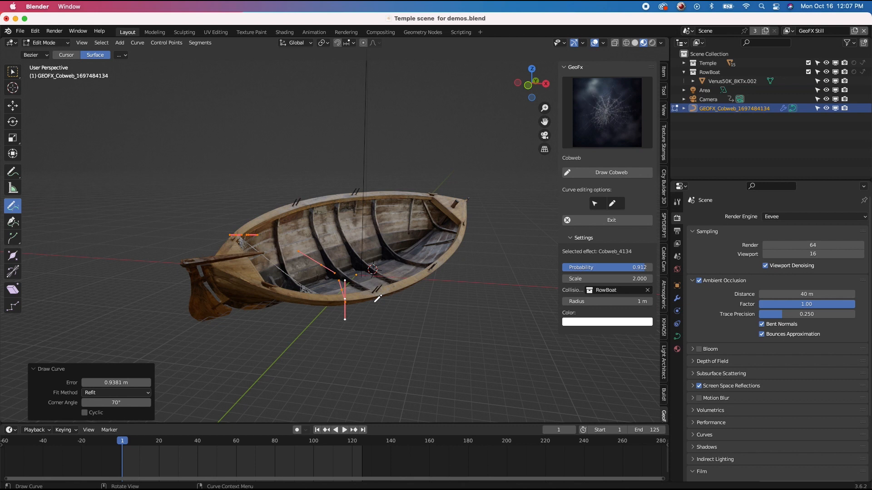
pyautogui.moveTo(374, 302); pyautogui.dragTo(363, 302, button='middle')
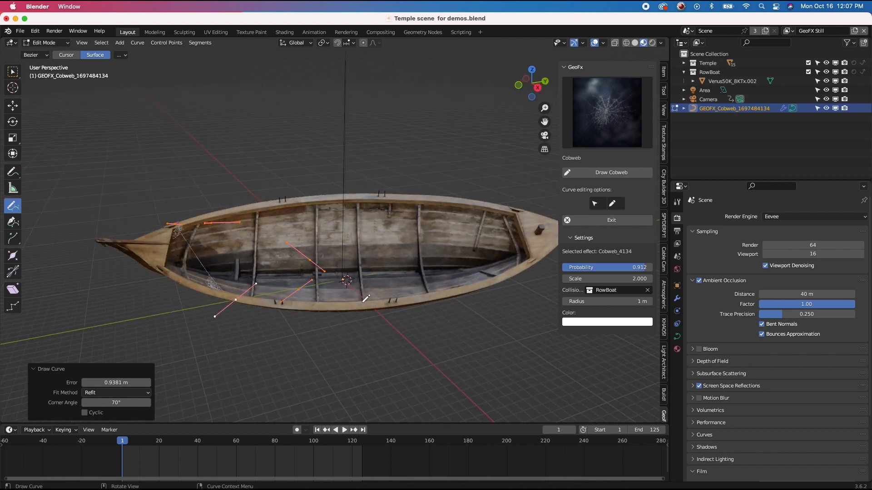
pyautogui.scroll(6, 233, 304)
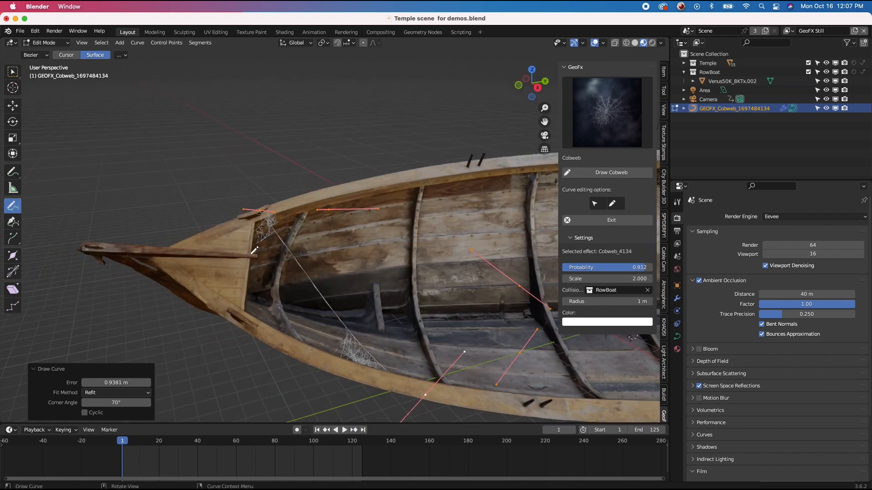
pyautogui.moveTo(332, 278); pyautogui.dragTo(295, 325)
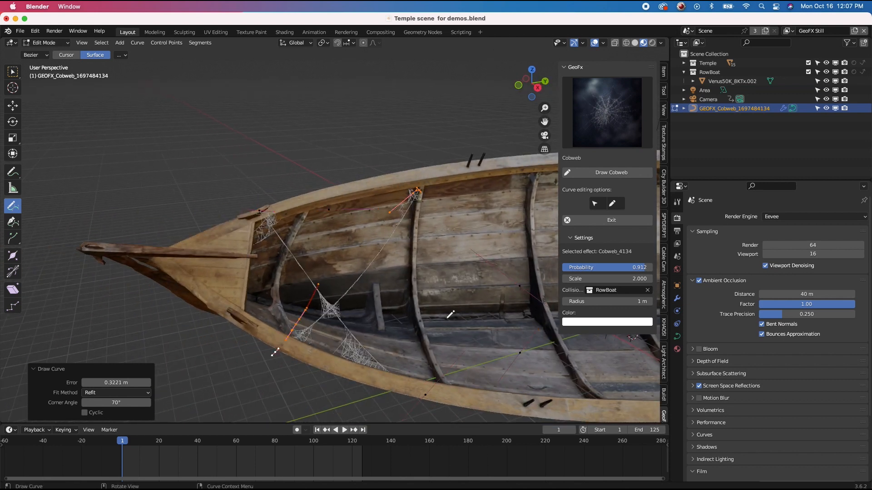
pyautogui.keyDown('shift'); pyautogui.hscroll(5, 449, 314); pyautogui.keyUp('shift')
pyautogui.scroll(-4, 274, 243)
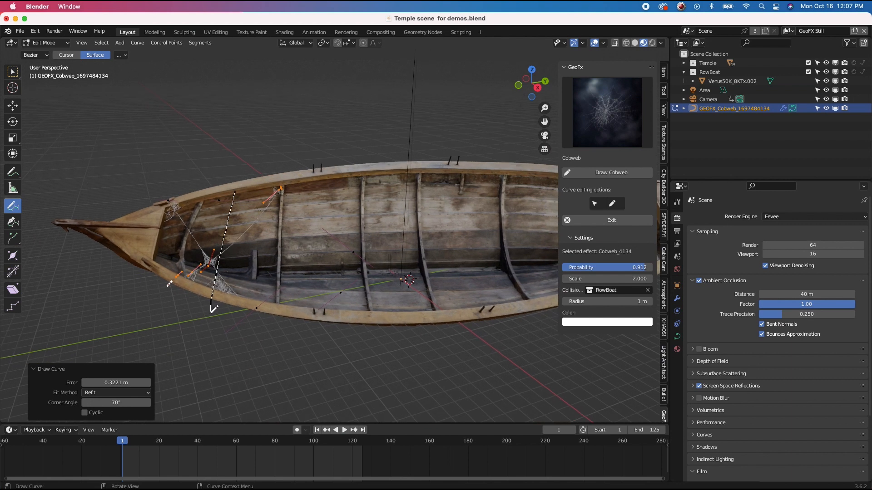
pyautogui.moveTo(211, 312); pyautogui.dragTo(210, 314)
pyautogui.moveTo(146, 234); pyautogui.dragTo(321, 333)
pyautogui.scroll(-1, 358, 295)
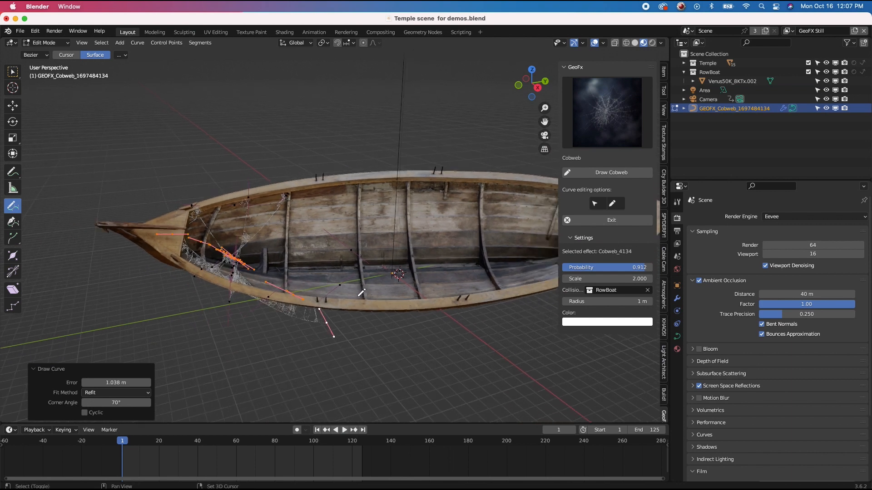
# - Draw cobweb strands from the middle of the boat to the end with the wooden post, crossing between both rims
pyautogui.keyDown('shift'); pyautogui.moveTo(360, 295); pyautogui.dragTo(259, 306, button='middle'); pyautogui.keyUp('shift')
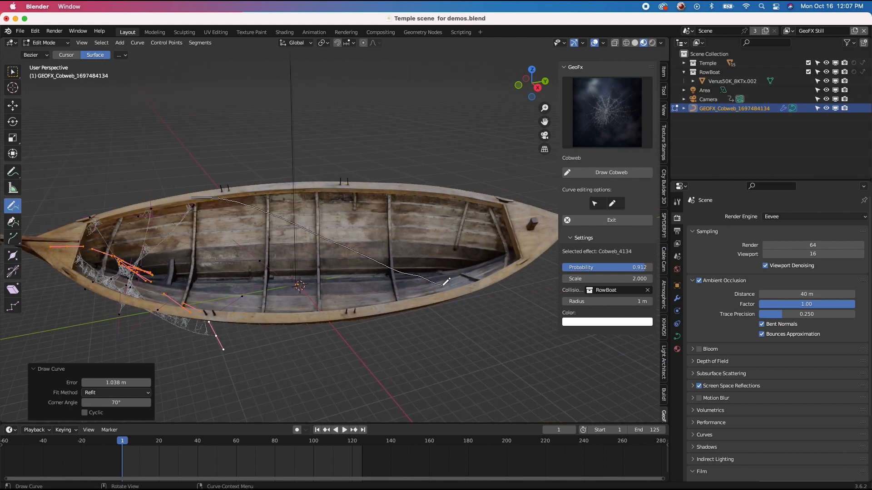
pyautogui.moveTo(446, 282); pyautogui.dragTo(452, 285)
pyautogui.moveTo(516, 223); pyautogui.dragTo(372, 295)
pyautogui.moveTo(372, 301)
pyautogui.mouseDown(button='middle')
pyautogui.moveTo(371, 314)
pyautogui.moveTo(359, 304)
pyautogui.mouseUp(button='middle')
pyautogui.scroll(3, 371, 315)
pyautogui.scroll(3, 371, 314)
pyautogui.moveTo(296, 111); pyautogui.dragTo(479, 276)
pyautogui.scroll(-2, 449, 203)
pyautogui.keyDown('shift'); pyautogui.moveTo(410, 210); pyautogui.dragTo(449, 202, button='middle'); pyautogui.keyUp('shift')
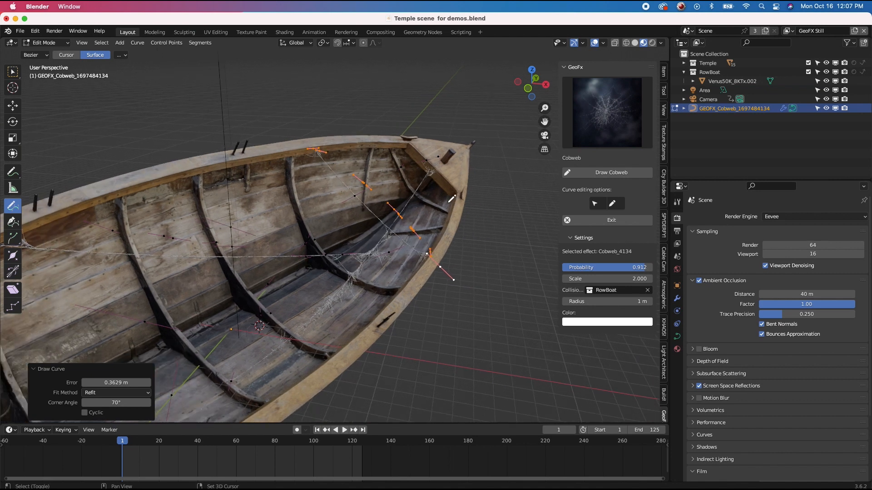
# - Draw long cobweb strands from the post end through the boat's middle ribs and on toward the rudder end
pyautogui.moveTo(230, 226); pyautogui.dragTo(228, 227)
pyautogui.moveTo(402, 227)
pyautogui.mouseDown(button='middle')
pyautogui.moveTo(370, 225)
pyautogui.moveTo(404, 237)
pyautogui.mouseUp(button='middle')
pyautogui.scroll(-2, 370, 226)
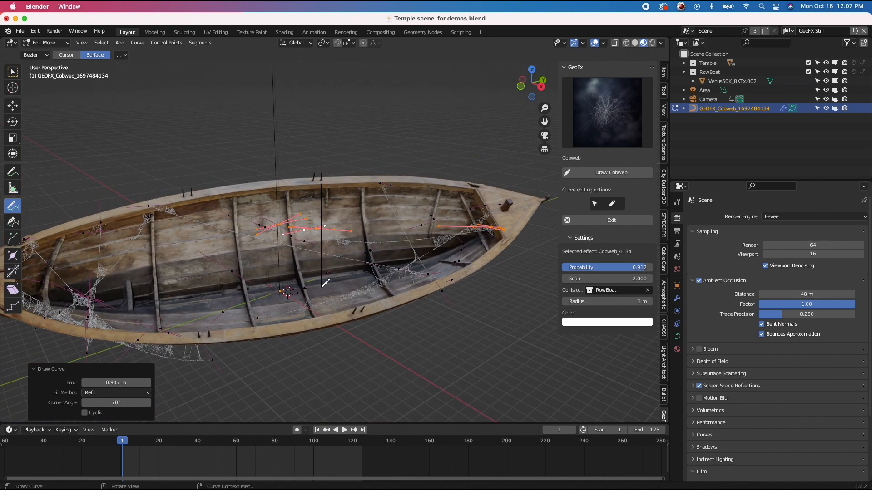
pyautogui.moveTo(322, 287); pyautogui.dragTo(320, 300)
pyautogui.moveTo(331, 245); pyautogui.dragTo(302, 251, button='middle')
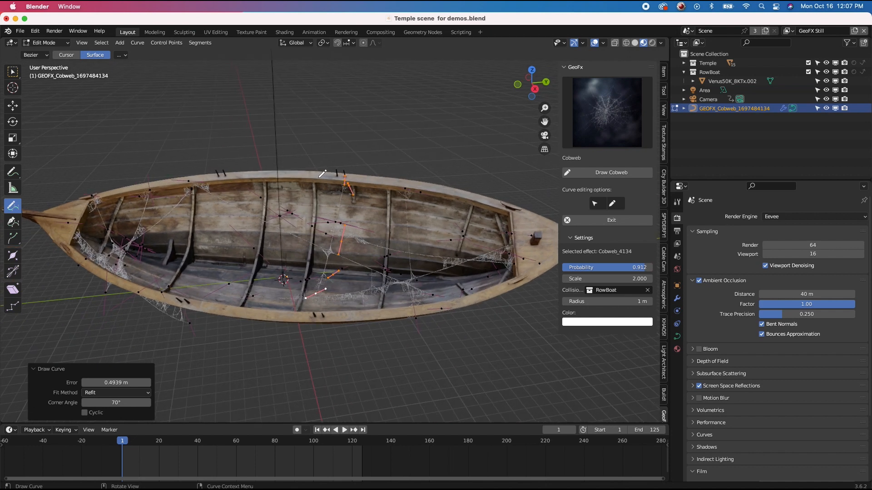
pyautogui.moveTo(316, 179); pyautogui.dragTo(152, 261)
# - Thicken the web at the rudder end with more strands between the upper rim, the first ribs and the lower rim
pyautogui.moveTo(204, 278); pyautogui.dragTo(186, 254, button='middle')
pyautogui.keyDown('shift'); pyautogui.moveTo(187, 250); pyautogui.dragTo(309, 219, button='middle'); pyautogui.keyUp('shift')
pyautogui.scroll(2, 263, 227)
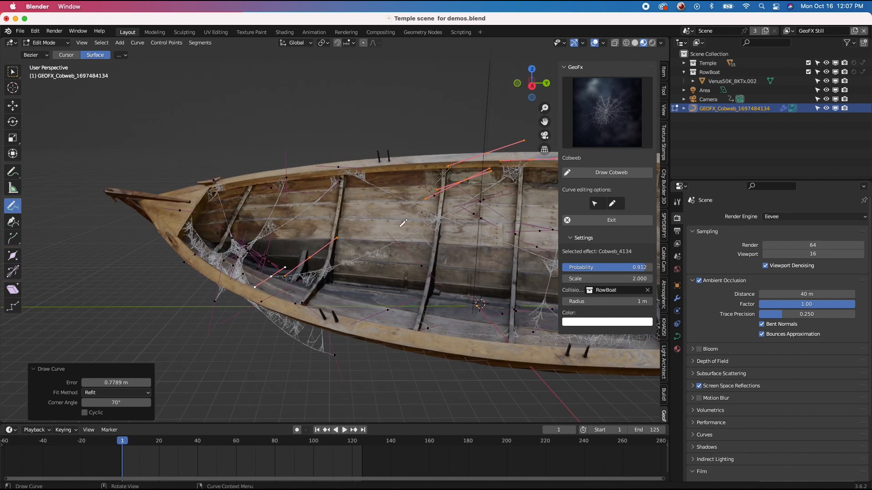
pyautogui.moveTo(341, 195); pyautogui.dragTo(343, 195)
pyautogui.moveTo(230, 183); pyautogui.dragTo(329, 259)
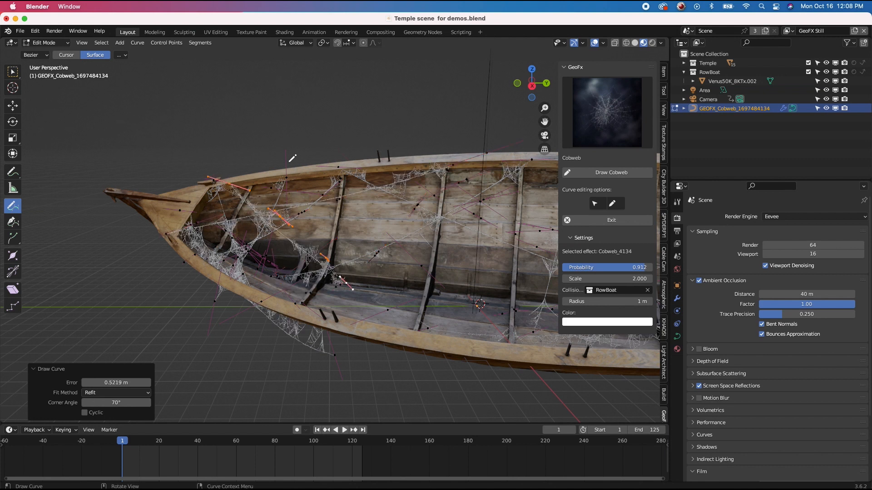
pyautogui.moveTo(297, 180); pyautogui.dragTo(370, 318)
pyautogui.moveTo(289, 298); pyautogui.dragTo(292, 301)
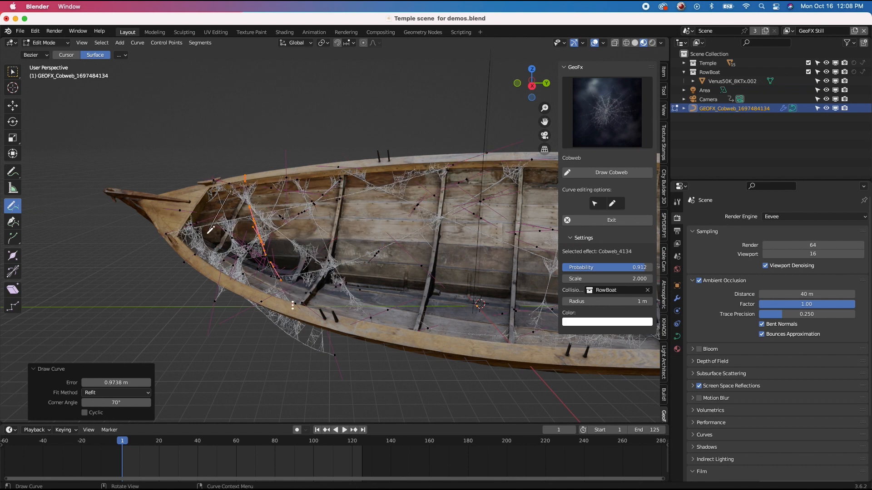
pyautogui.moveTo(209, 233); pyautogui.dragTo(194, 262)
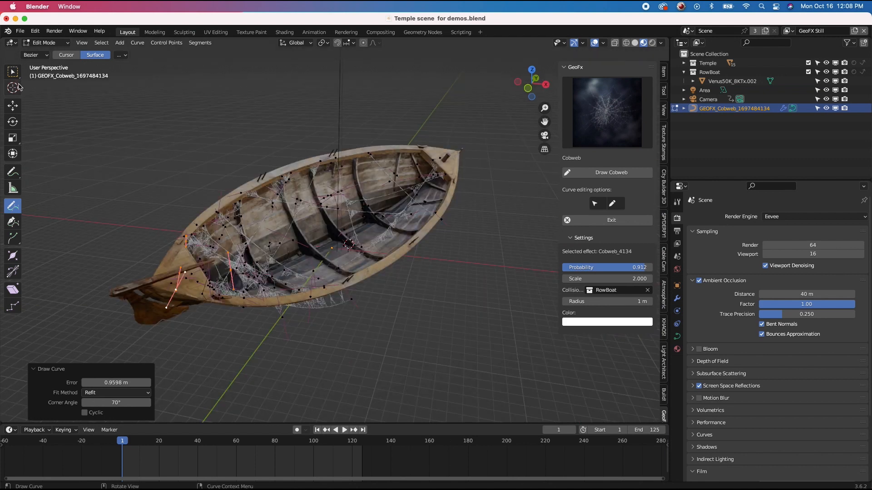
# - Select the curve points hanging outside the hull near the rudder and move them inward by about -1.04, 0.38 and 1.67 m
pyautogui.click(13, 71)
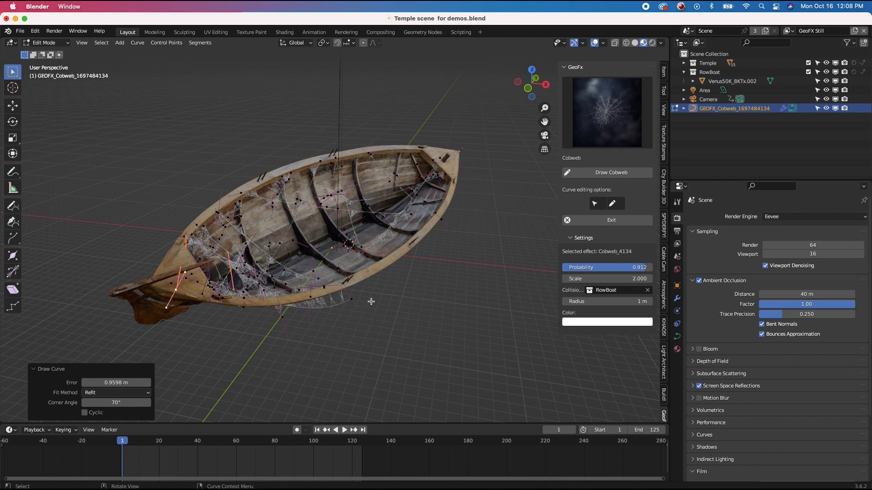
pyautogui.moveTo(379, 289); pyautogui.dragTo(253, 361)
pyautogui.press('g')
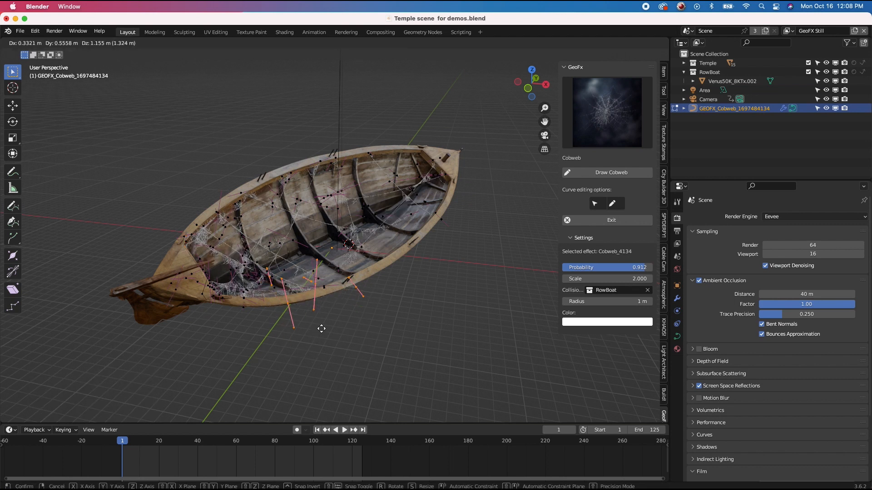
pyautogui.click(307, 323)
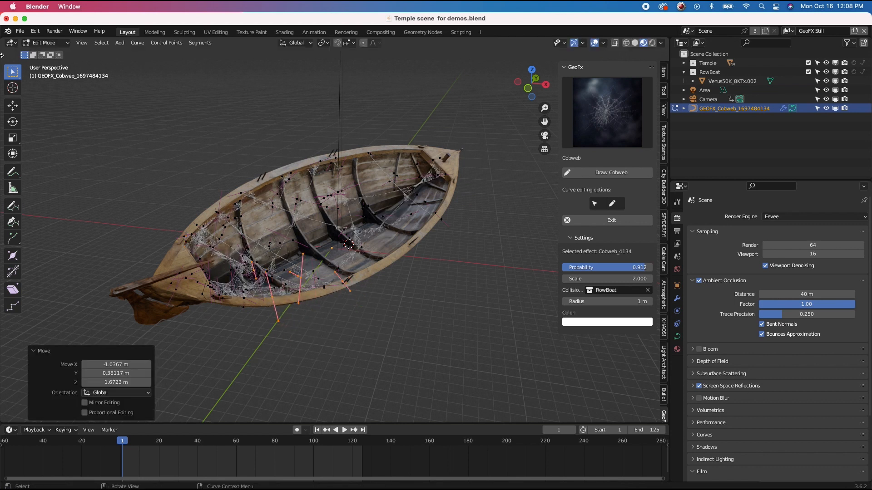
# - Draw further cobweb strands from the far rim over the middle ribs and floor to the near rim
pyautogui.click(13, 207)
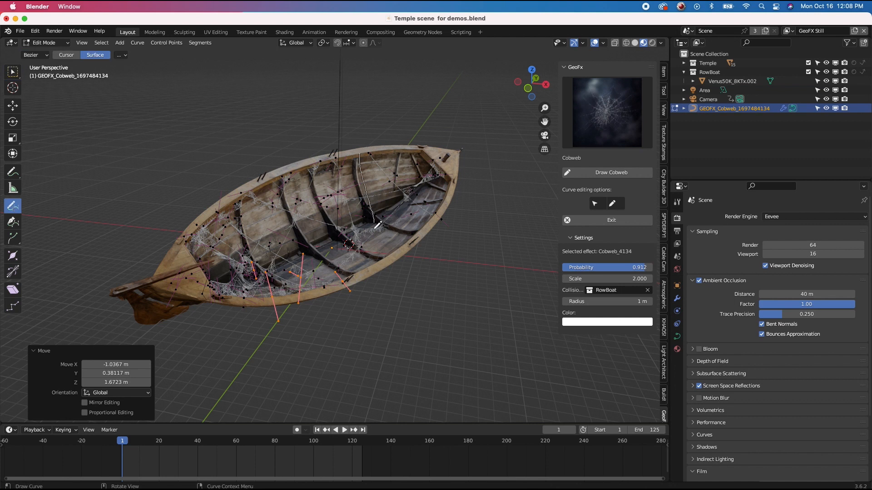
pyautogui.moveTo(377, 225); pyautogui.dragTo(373, 234)
pyautogui.moveTo(318, 168); pyautogui.dragTo(452, 221)
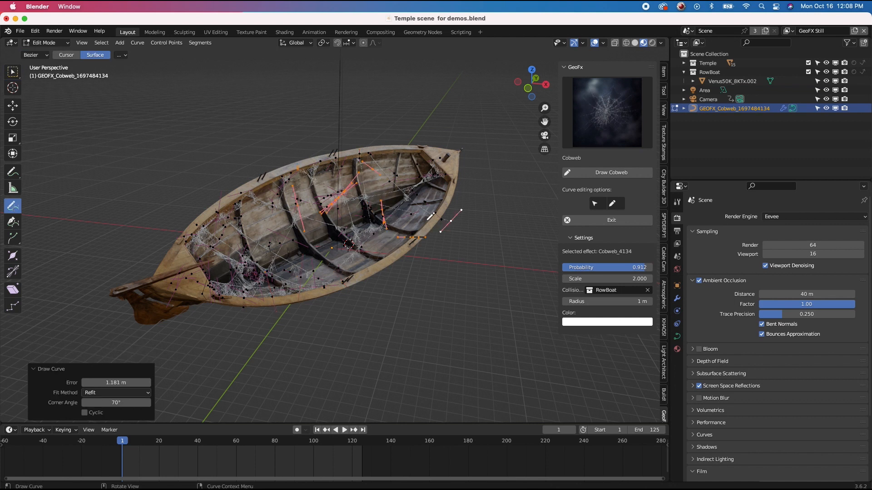
pyautogui.hscroll(10, 394, 215)
pyautogui.keyDown('shift'); pyautogui.hscroll(3, 395, 214); pyautogui.keyUp('shift')
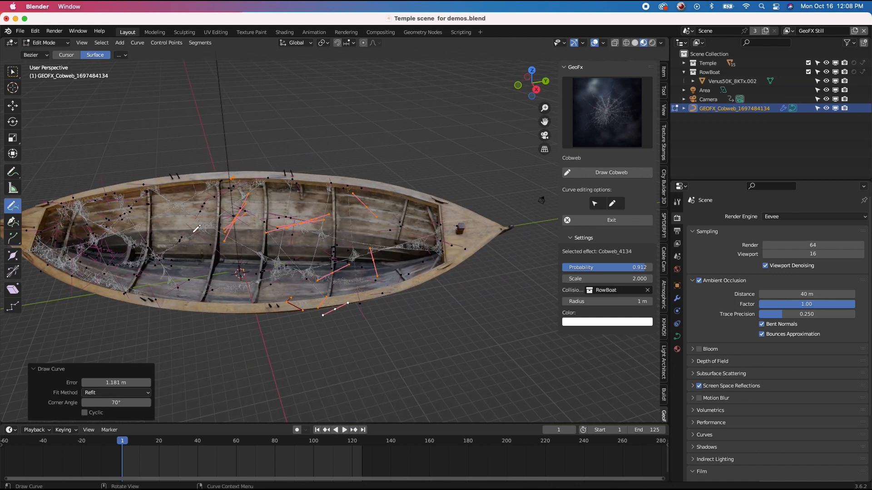
# - Try the cobweb's Probability at 1.000, then set it to 0.900
pyautogui.click(12, 72)
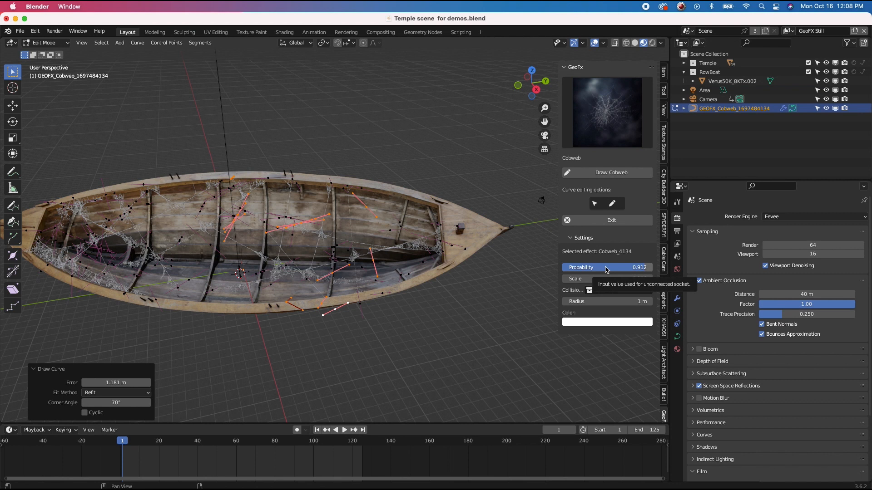
pyautogui.moveTo(606, 270); pyautogui.dragTo(654, 270)
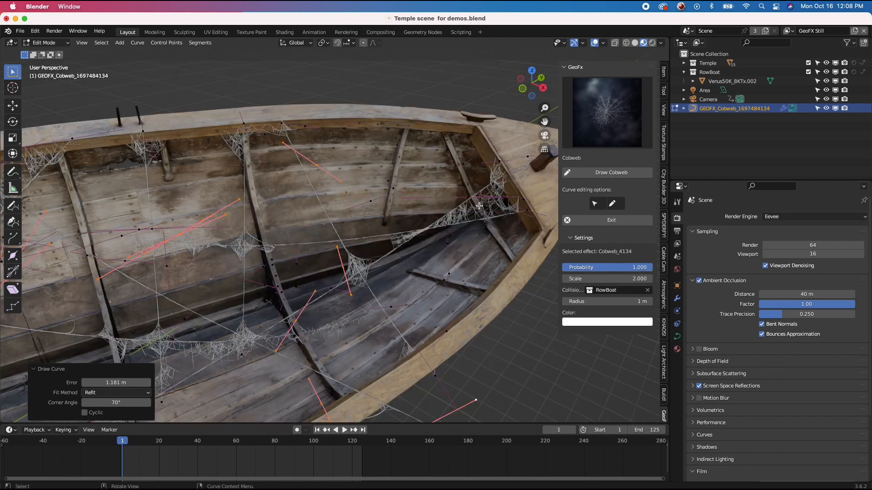
pyautogui.moveTo(493, 196); pyautogui.dragTo(381, 241, button='middle')
pyautogui.click(605, 268)
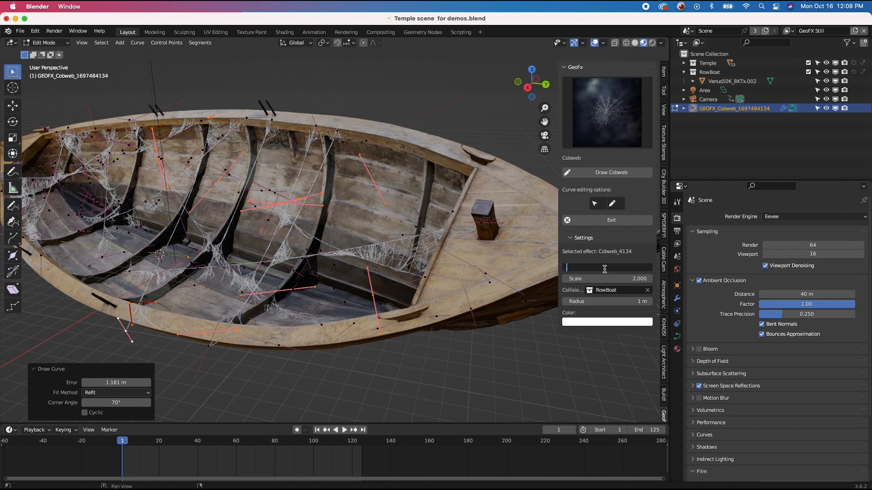
pyautogui.press('Return')
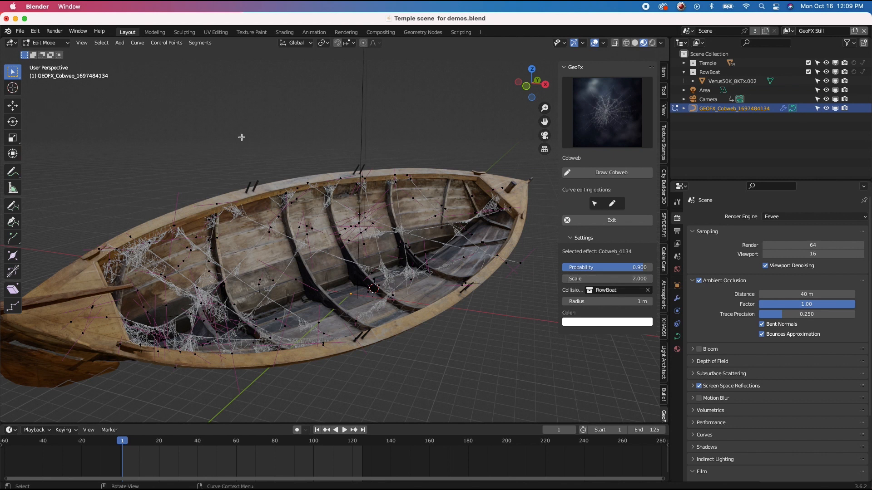
# - Return to Object Mode and deselect the cobweb
pyautogui.click(44, 42)
pyautogui.click(41, 53)
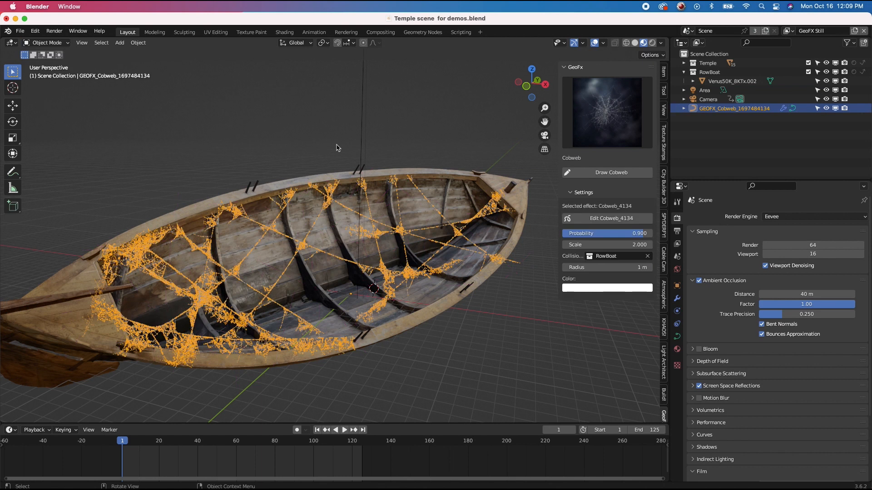
pyautogui.hotkey('alt', 'a')
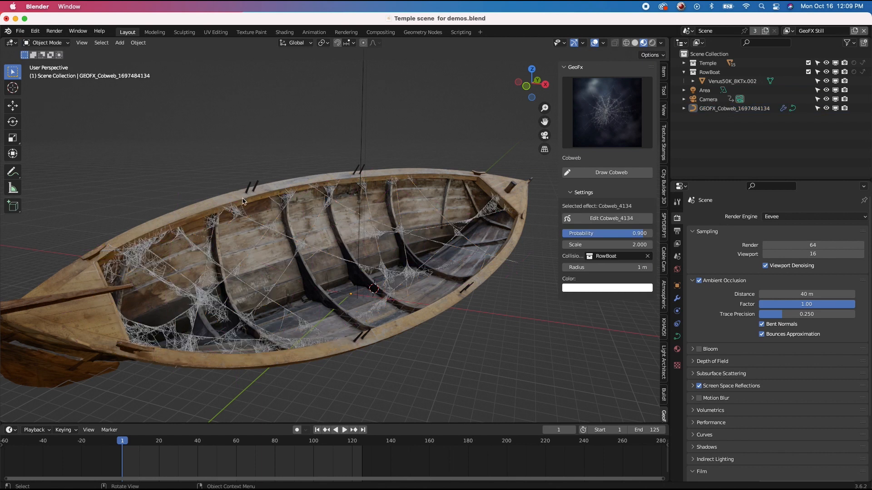
# - Try the cobweb's Scale at 4.000 and 8.000, then set it to 6.000
pyautogui.moveTo(152, 307); pyautogui.dragTo(422, 227, button='middle')
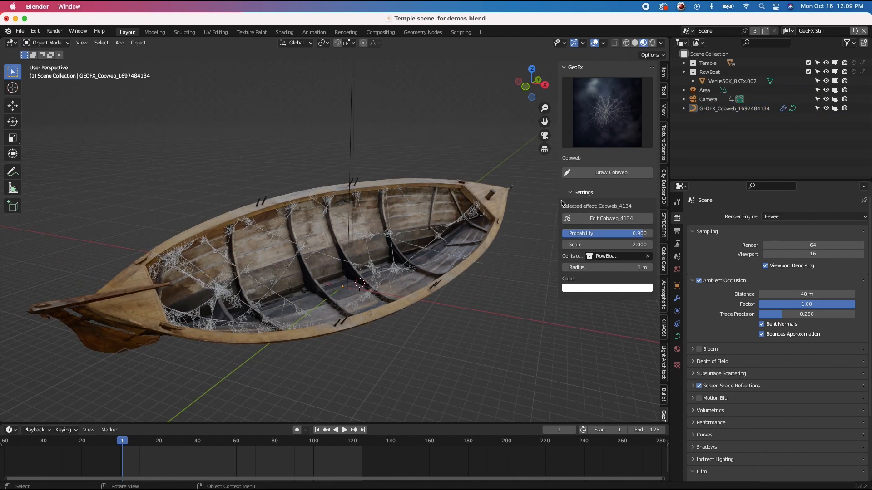
pyautogui.click(608, 245)
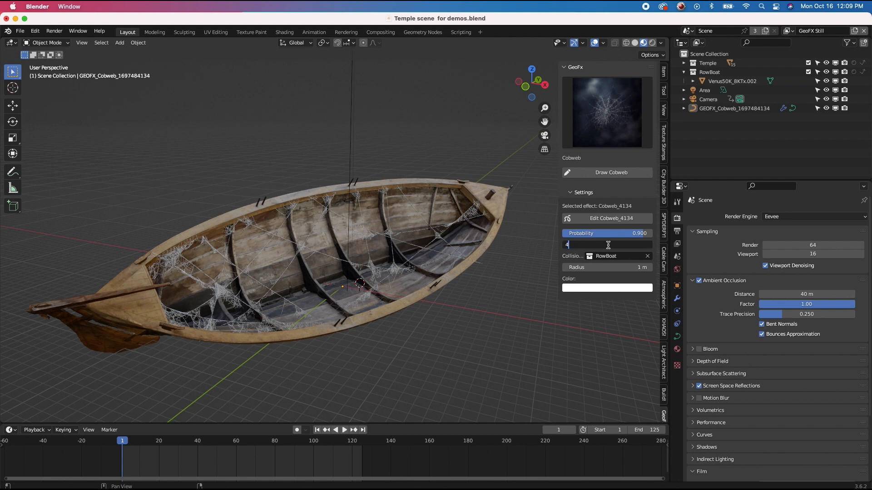
pyautogui.press('Return')
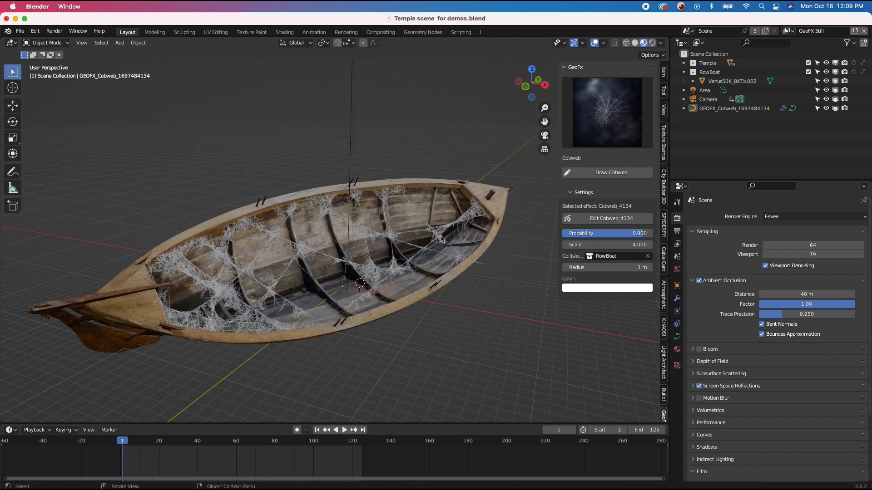
pyautogui.click(608, 244)
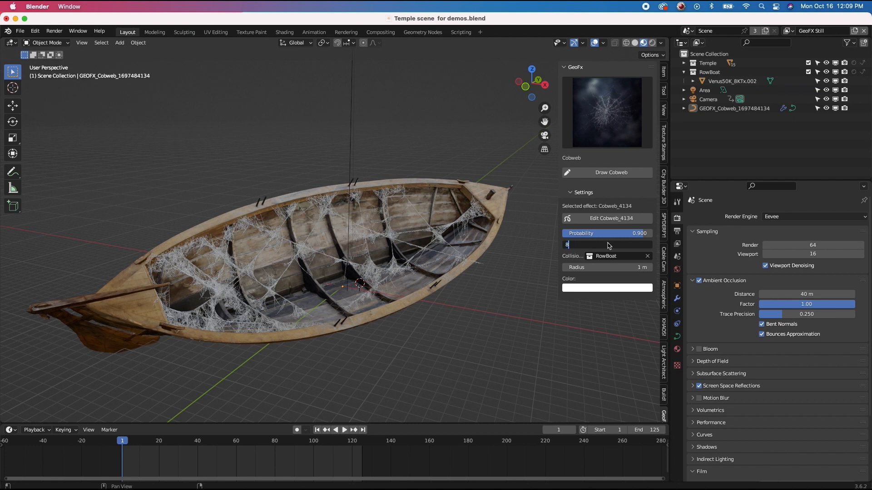
pyautogui.press('Return')
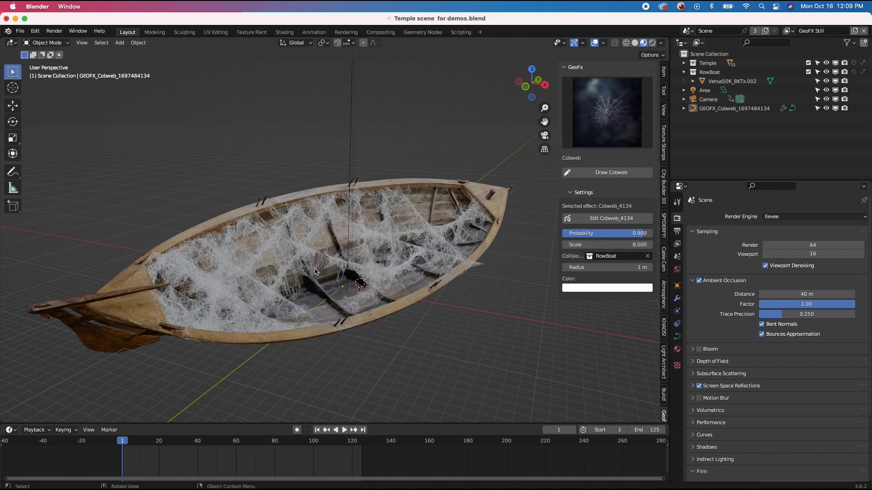
pyautogui.moveTo(318, 254); pyautogui.dragTo(320, 272, button='middle')
pyautogui.click(625, 245)
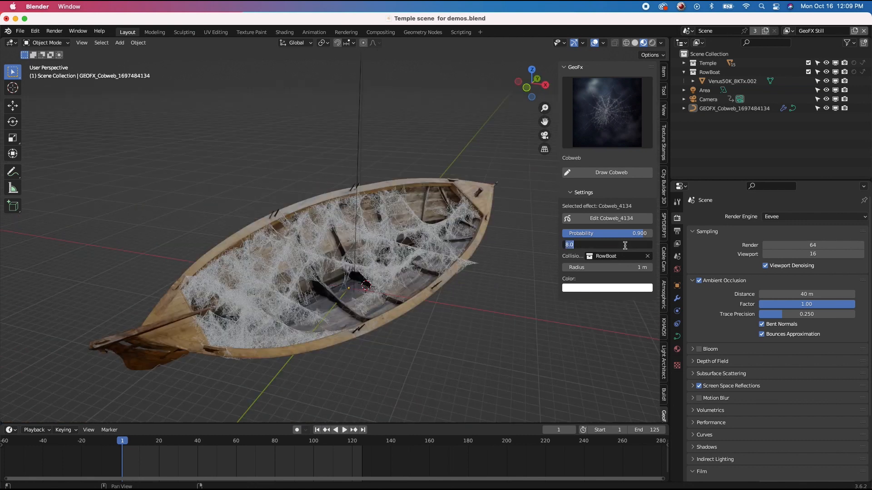
pyautogui.press('Return')
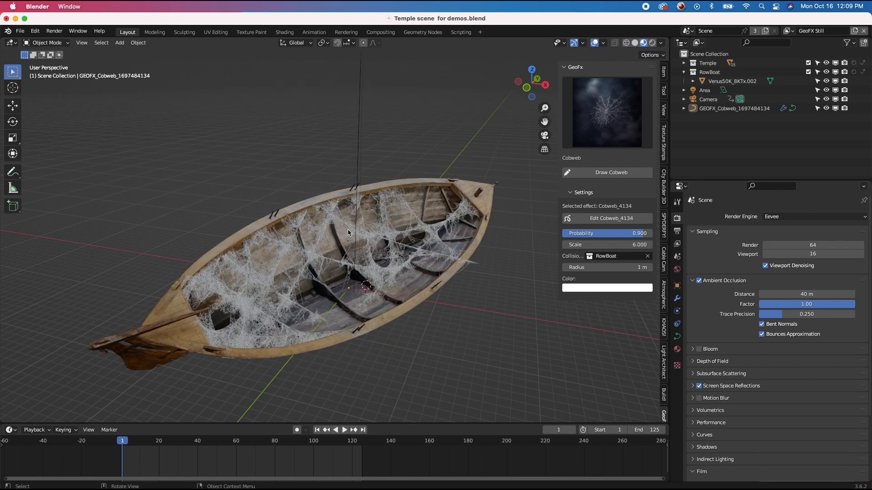
# - Switch the viewport to Rendered shading and darken the cobweb's colour slightly to a very light grey
pyautogui.press('z')
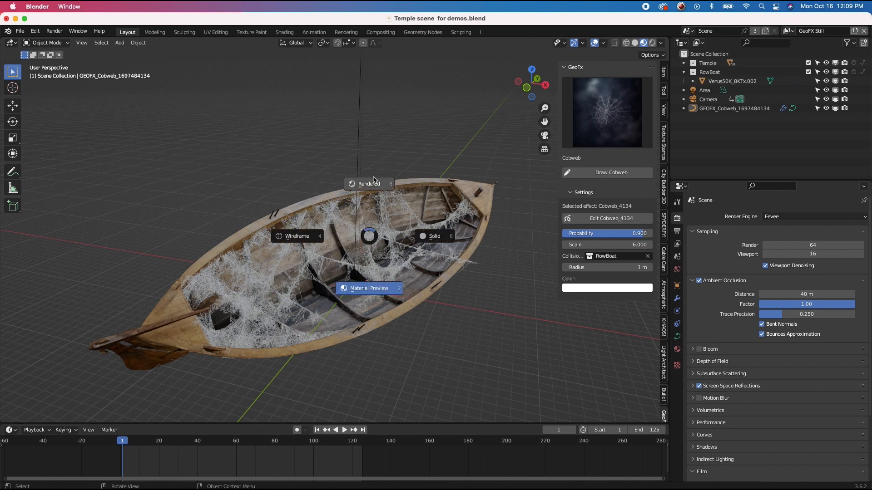
pyautogui.click(373, 180)
pyautogui.moveTo(396, 157); pyautogui.dragTo(509, 254, button='middle')
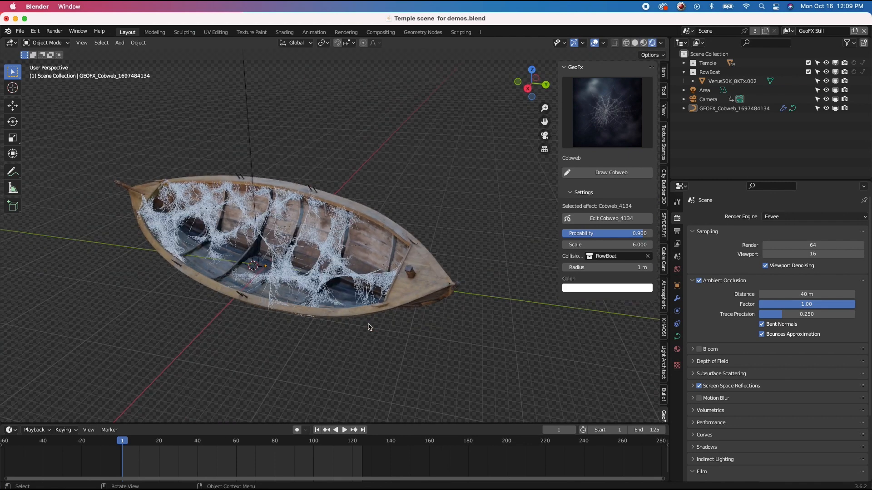
pyautogui.click(597, 288)
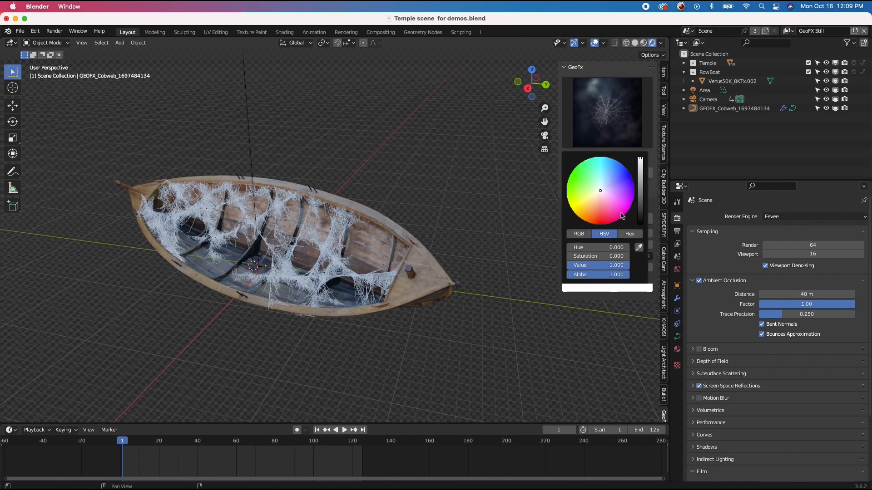
pyautogui.moveTo(643, 189); pyautogui.dragTo(640, 163)
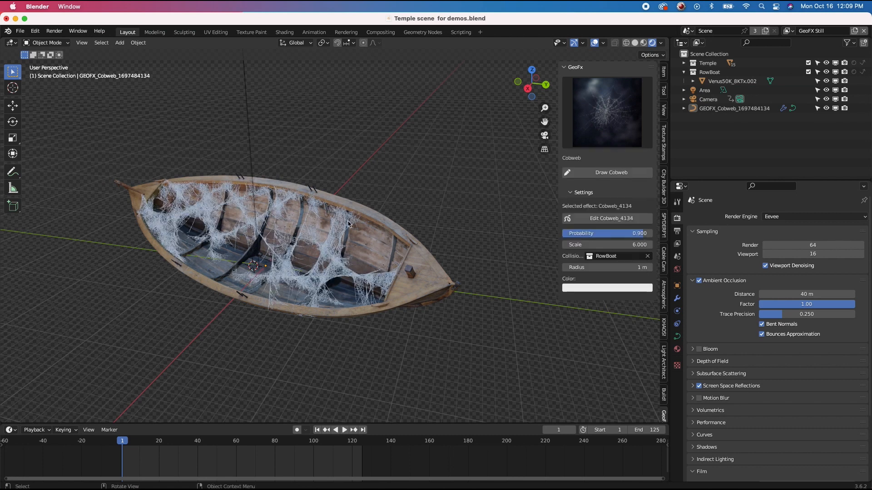
# - Change the render engine to Cycles and view the cobweb-covered rowboat from the side
pyautogui.moveTo(409, 159); pyautogui.dragTo(536, 163, button='middle')
pyautogui.click(796, 222)
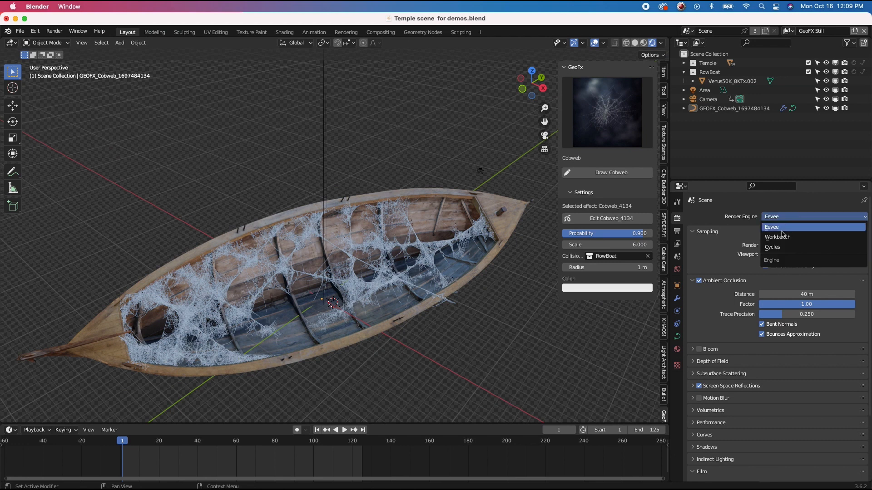
pyautogui.click(774, 247)
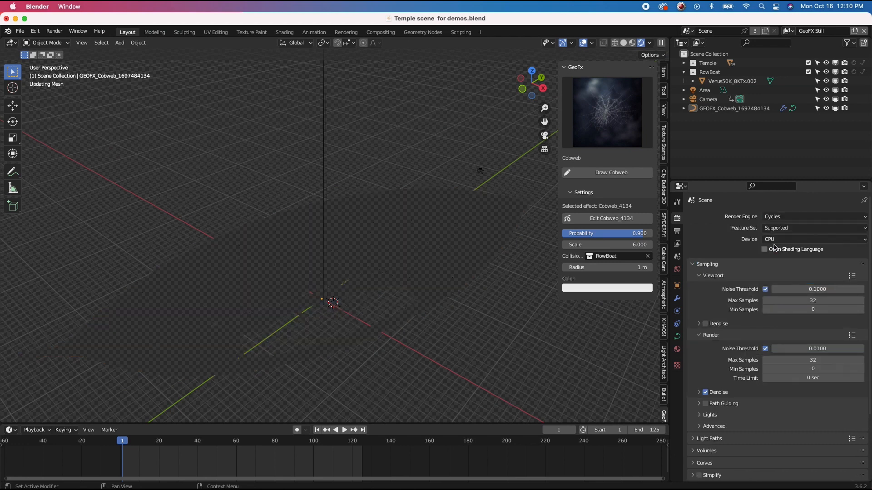
pyautogui.moveTo(318, 247); pyautogui.dragTo(160, 245, button='middle')
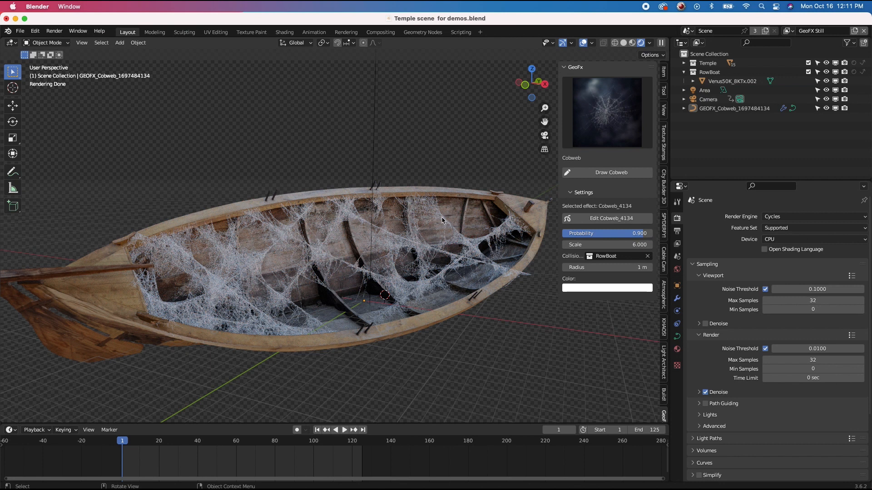
# - Select the cobweb inside the rowboat and delete it
pyautogui.moveTo(344, 180); pyautogui.dragTo(262, 318, button='middle')
pyautogui.click(261, 318)
pyautogui.press('Delete')
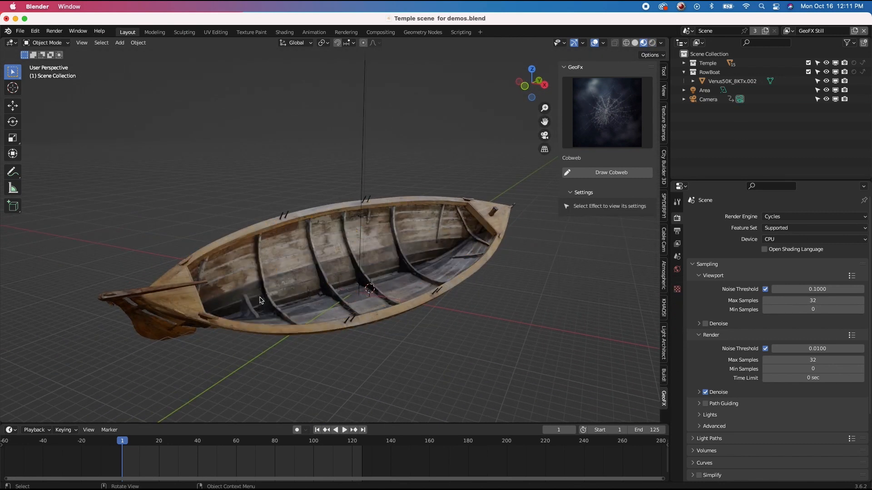
# - Choose the Climbers effect type and browse its available Vine variants
pyautogui.click(634, 92)
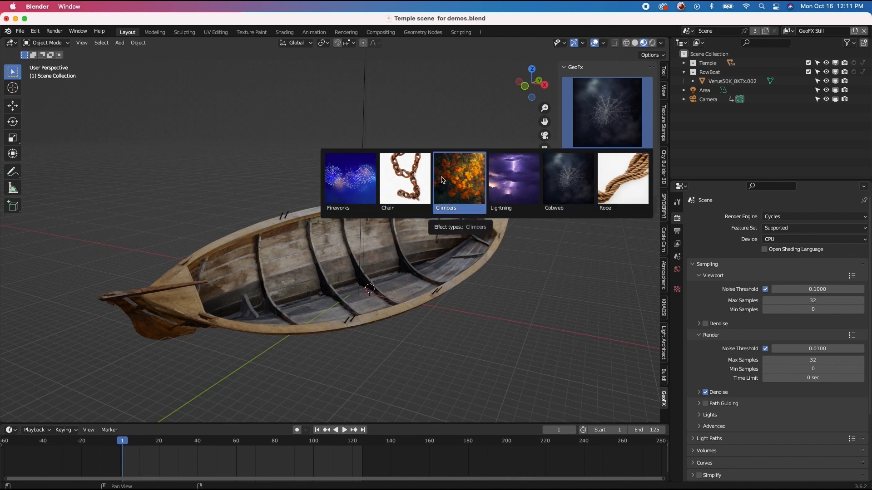
pyautogui.click(456, 177)
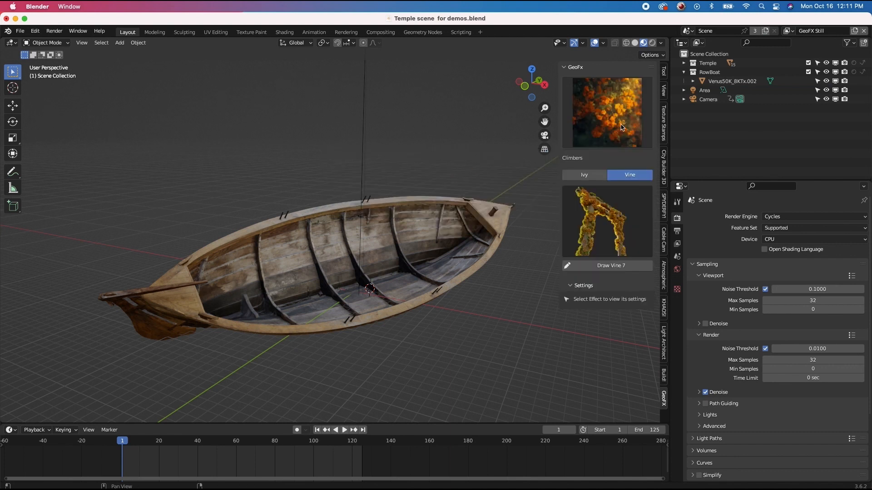
pyautogui.click(613, 222)
pyautogui.click(613, 223)
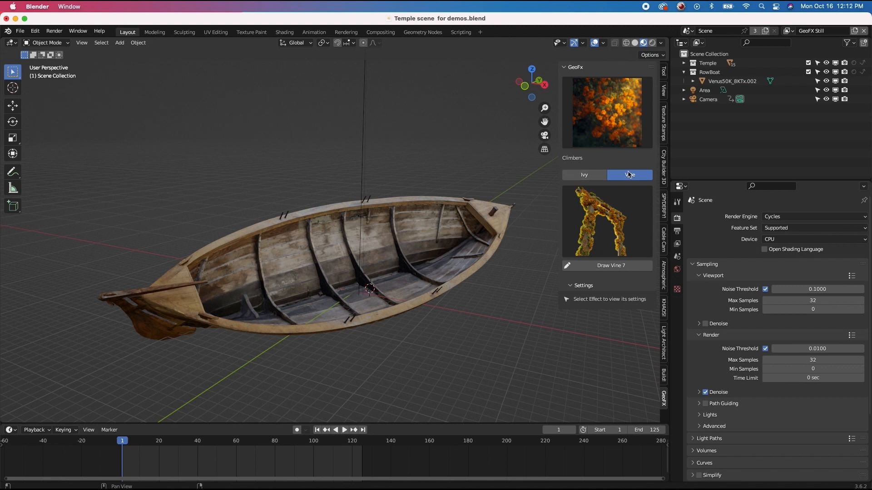
pyautogui.click(609, 222)
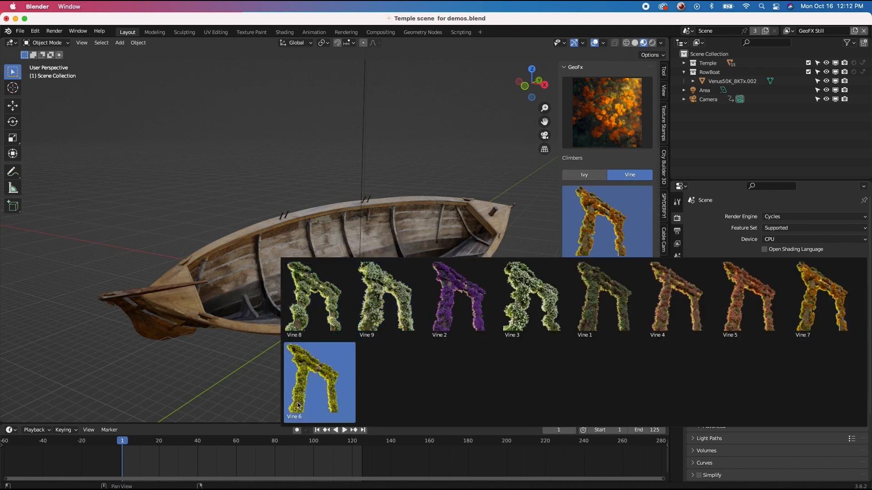
# - Start drawing an Ivy climber and assign the RowBoat collection as its collision collection
pyautogui.click(590, 175)
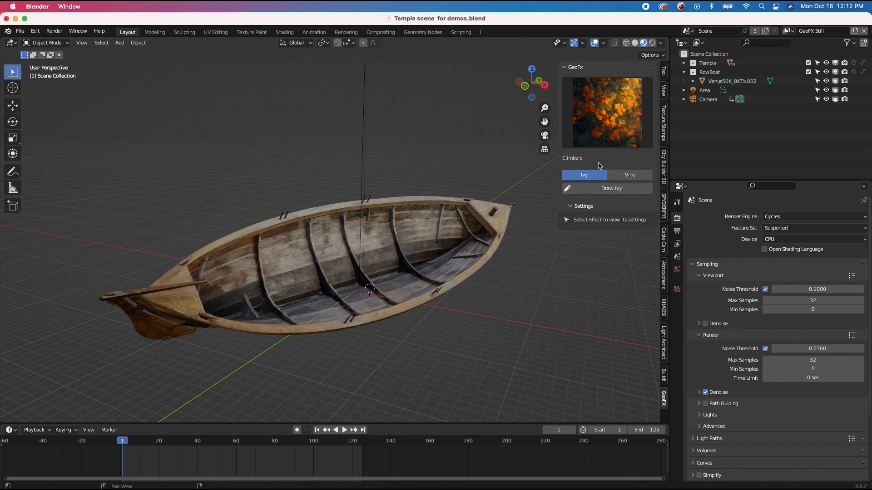
pyautogui.click(597, 190)
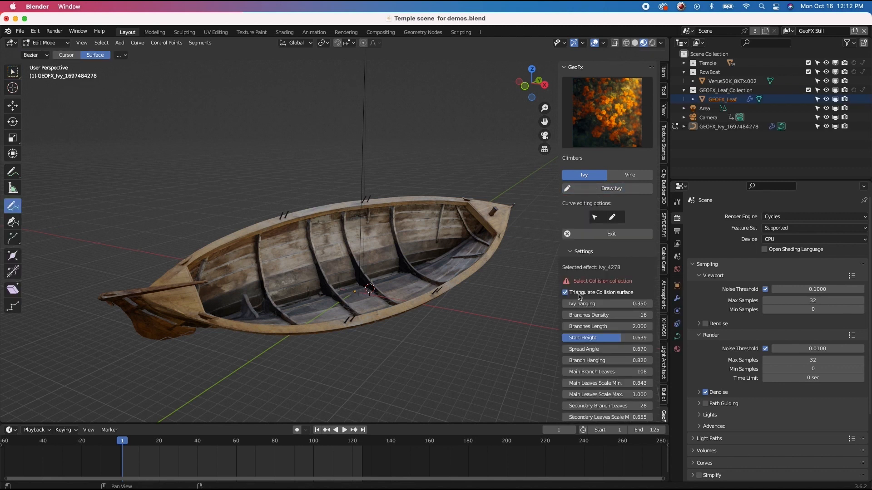
pyautogui.scroll(-3, 579, 297)
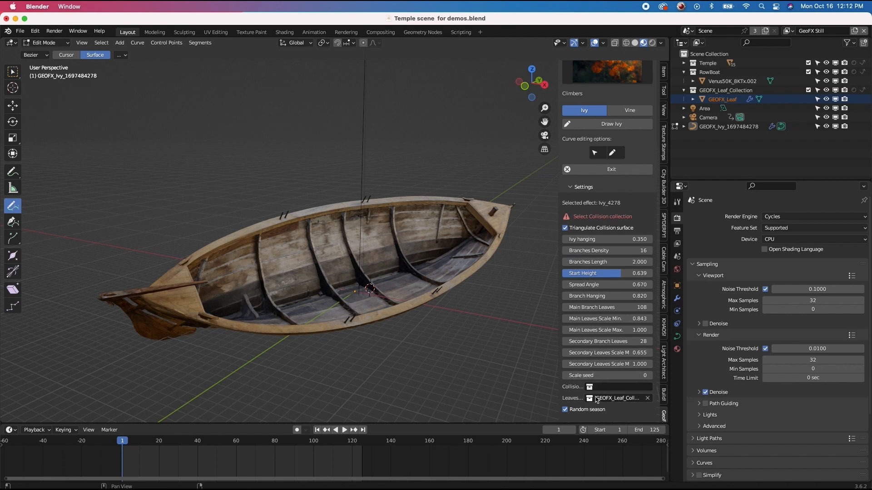
pyautogui.click(606, 386)
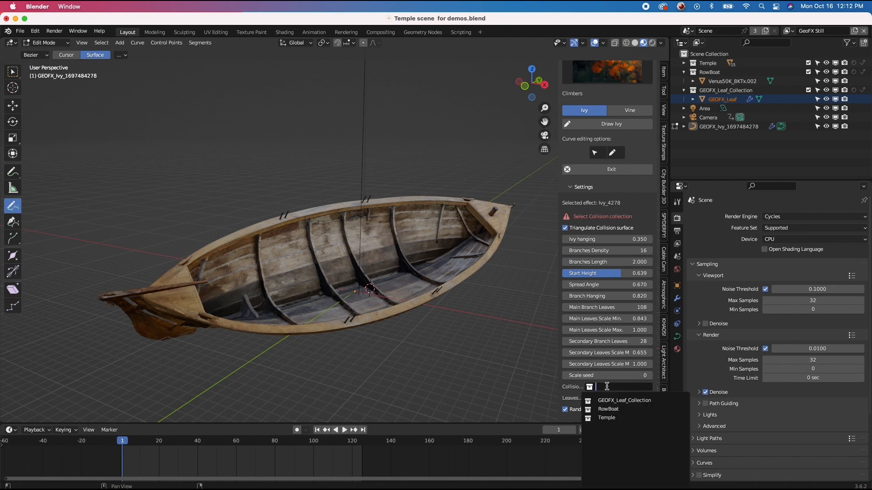
pyautogui.click(604, 411)
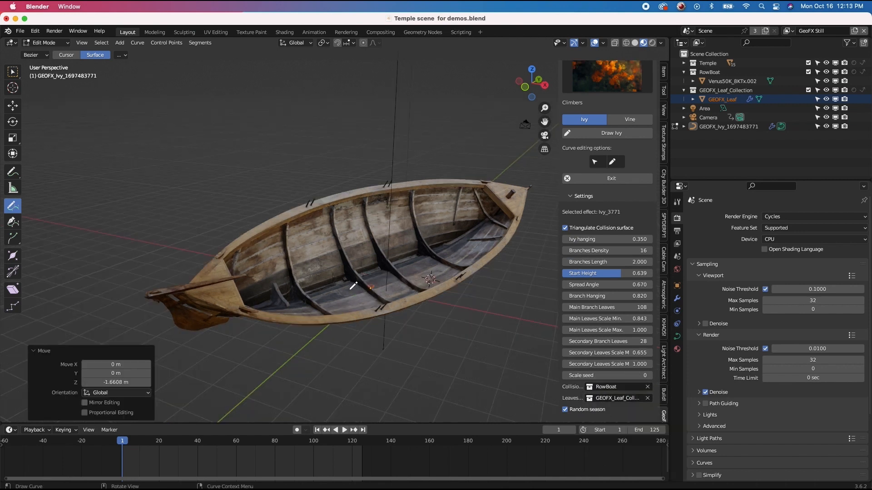
# - Draw ivy strands along the rowboat's far rim, across the stern and along the near rim towards the bow
pyautogui.hscroll(5, 353, 287)
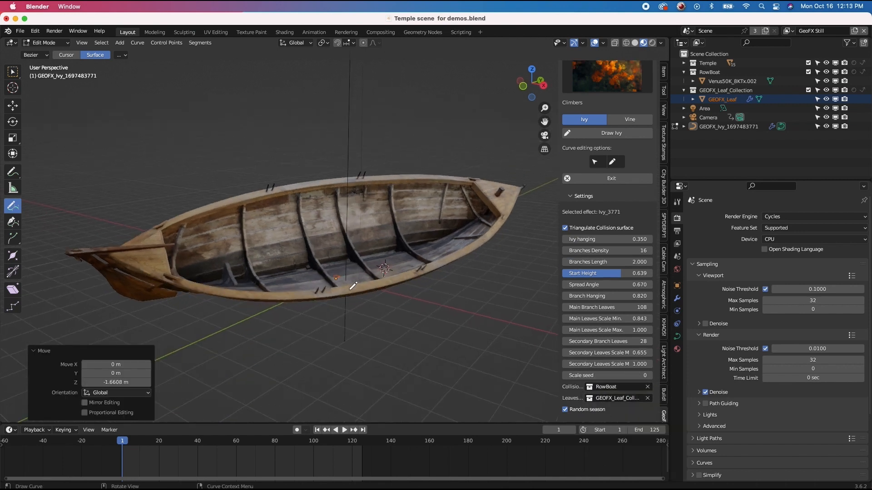
pyautogui.scroll(3, 353, 286)
pyautogui.scroll(-2, 353, 287)
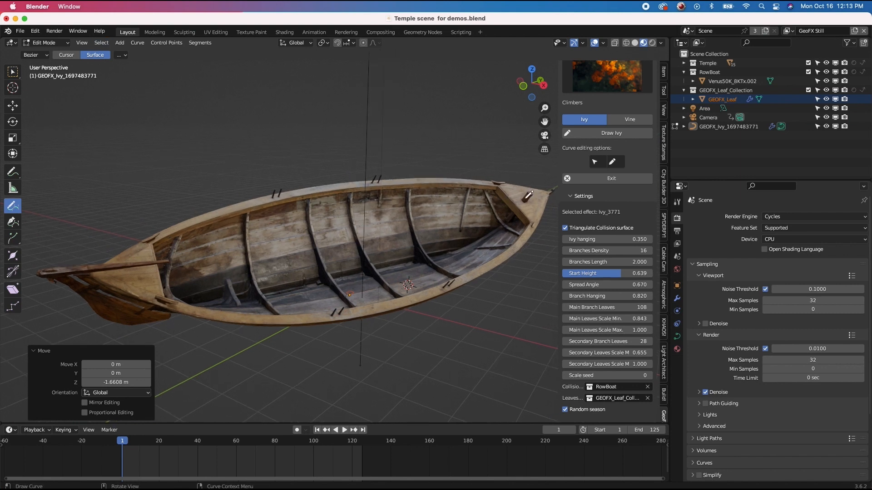
pyautogui.moveTo(526, 199)
pyautogui.mouseDown()
pyautogui.moveTo(393, 190)
pyautogui.moveTo(329, 202)
pyautogui.mouseUp()
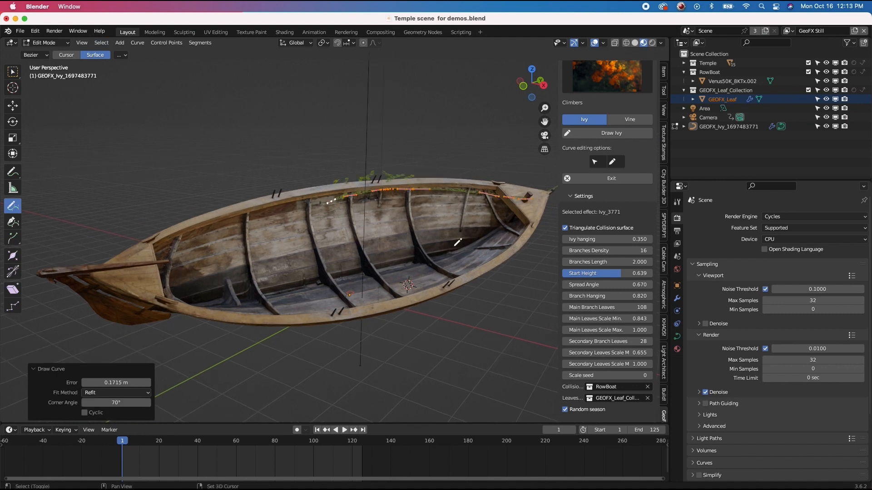
pyautogui.moveTo(457, 242); pyautogui.dragTo(157, 306, button='middle')
pyautogui.moveTo(75, 303)
pyautogui.mouseDown()
pyautogui.moveTo(168, 336)
pyautogui.moveTo(280, 342)
pyautogui.mouseUp()
pyautogui.moveTo(512, 221); pyautogui.dragTo(371, 325)
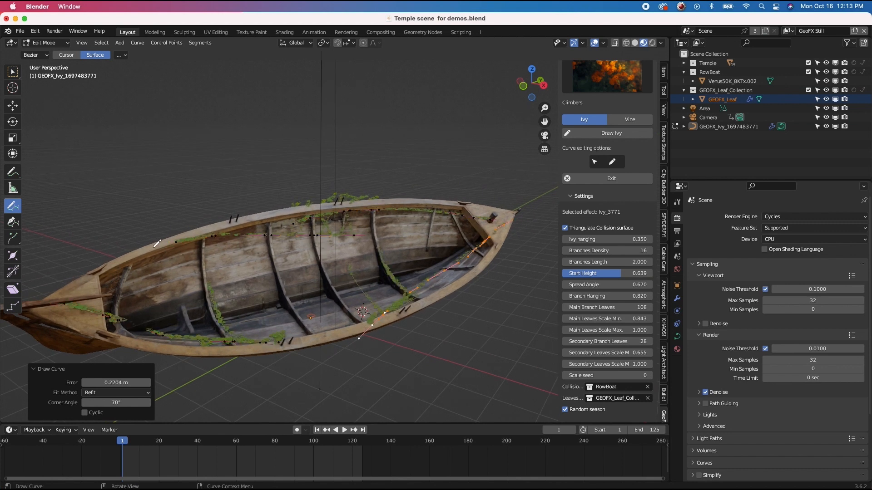
pyautogui.moveTo(154, 246); pyautogui.dragTo(341, 260)
# - Draw more ivy strands inside the hull, running down the planks over the middle ribs
pyautogui.hscroll(-10, 431, 246)
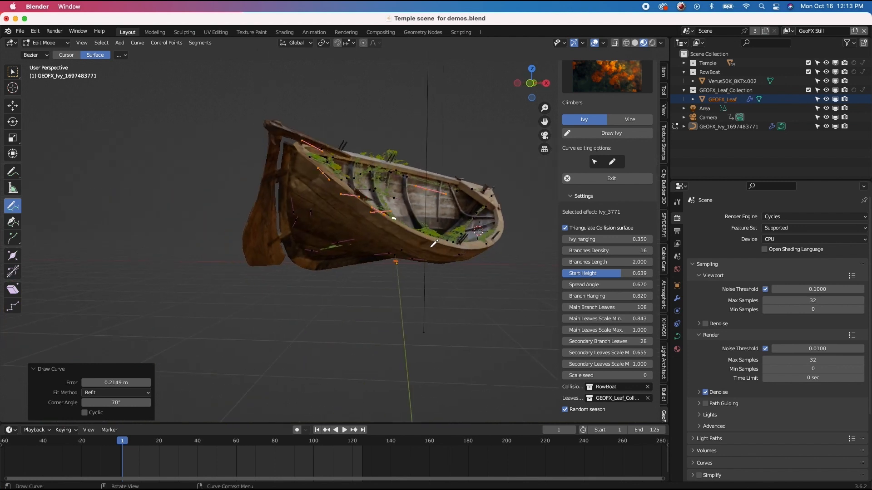
pyautogui.scroll(10, 431, 246)
pyautogui.moveTo(464, 227); pyautogui.dragTo(385, 285)
pyautogui.moveTo(423, 225); pyautogui.dragTo(370, 274)
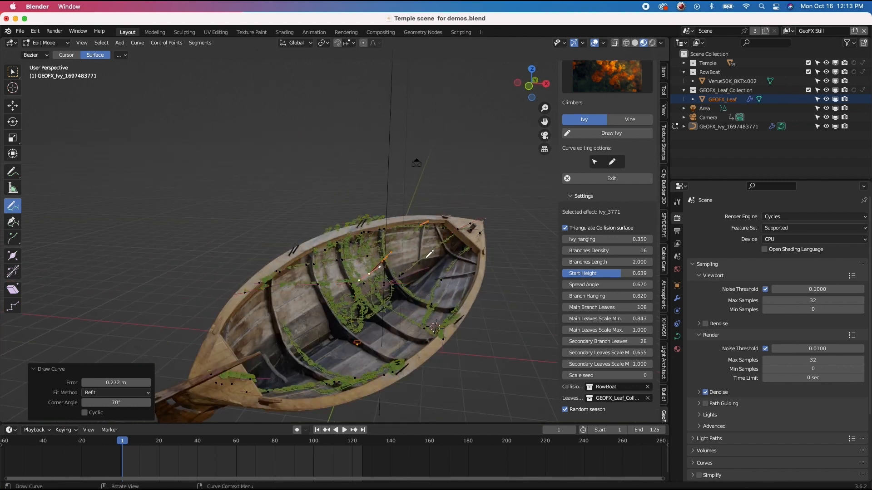
# - Draw a short ivy strand on the outside of the hull near the bow
pyautogui.scroll(-10, 429, 254)
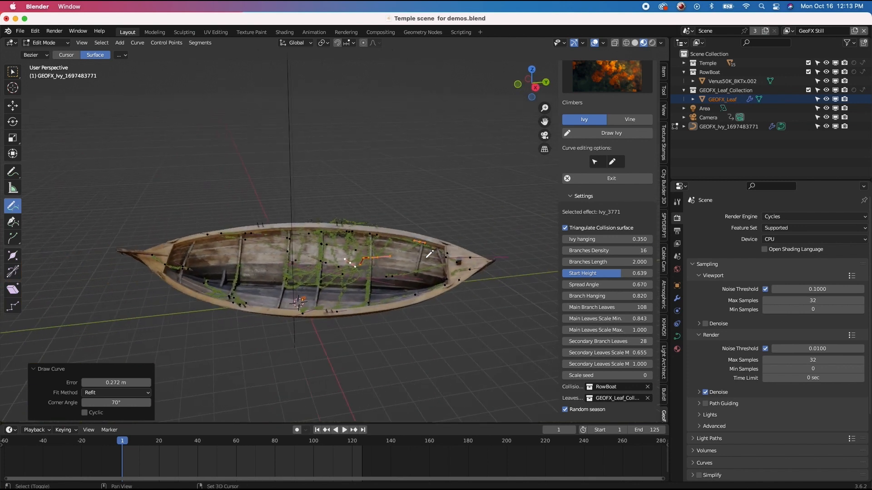
pyautogui.keyDown('shift'); pyautogui.hscroll(-5, 428, 254); pyautogui.keyUp('shift')
pyautogui.moveTo(493, 252); pyautogui.dragTo(457, 277)
pyautogui.hscroll(-5, 229, 245)
pyautogui.scroll(-10, 326, 270)
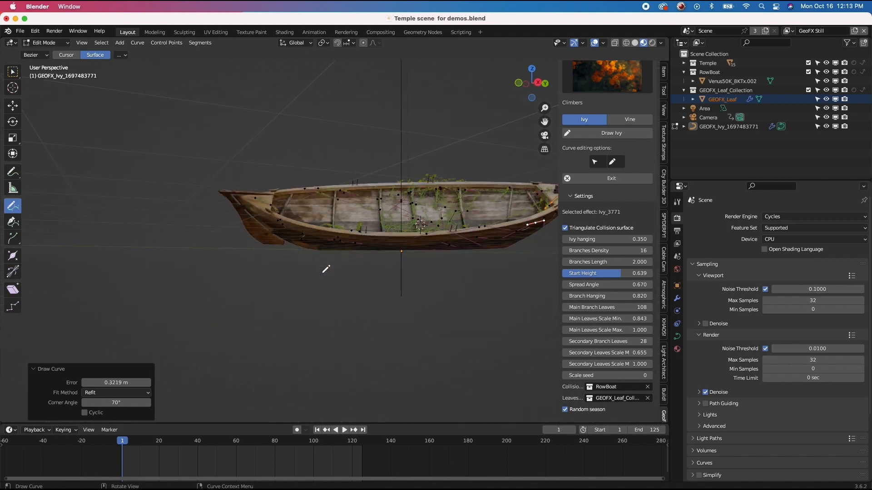
pyautogui.hscroll(-15, 326, 269)
pyautogui.keyDown('ctrl'); pyautogui.scroll(3, 310, 160); pyautogui.keyUp('ctrl')
pyautogui.keyDown('shift'); pyautogui.hscroll(3, 310, 160); pyautogui.keyUp('shift')
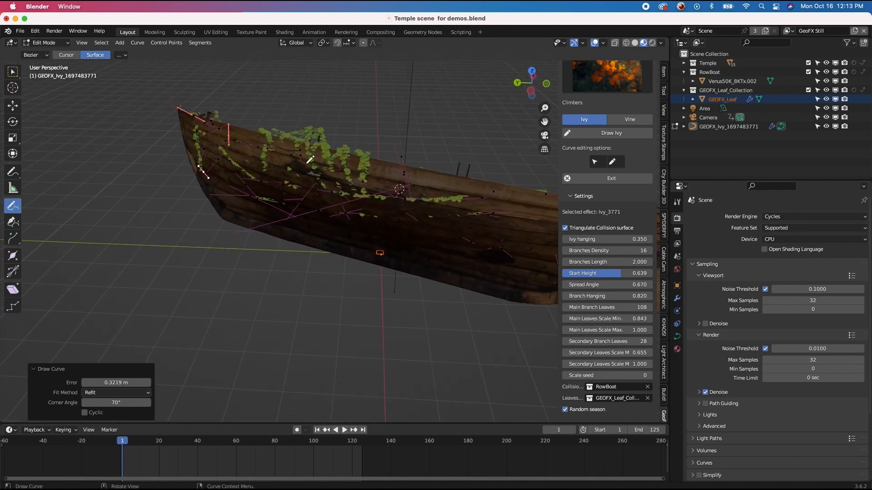
# - Draw long ivy strands lengthwise along the outer side planks of the hull, one towards the bow and one back towards the stern
pyautogui.scroll(10, 510, 230)
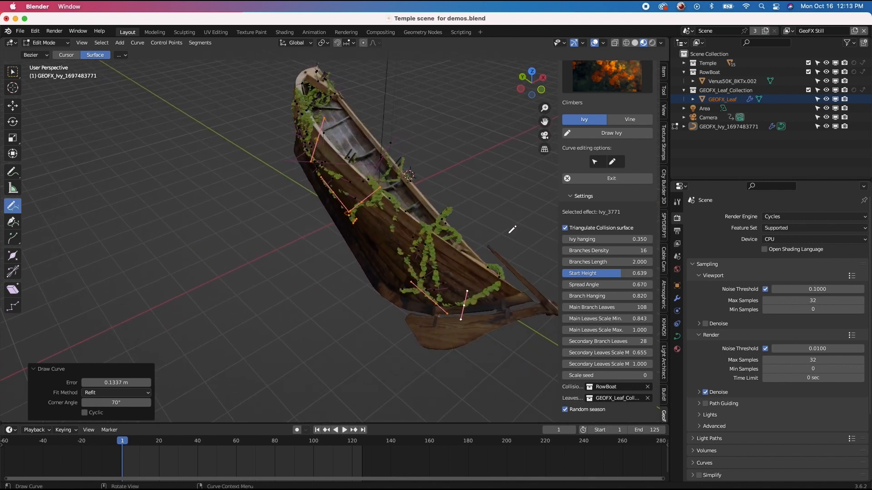
pyautogui.scroll(-10, 512, 230)
pyautogui.keyDown('shift'); pyautogui.scroll(3, 390, 239); pyautogui.keyUp('shift')
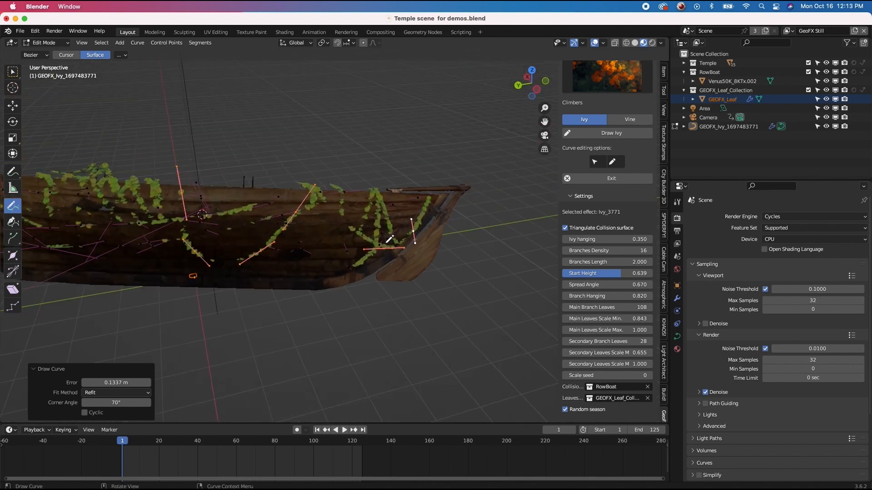
pyautogui.keyDown('shift'); pyautogui.hscroll(-10, 389, 240); pyautogui.keyUp('shift')
pyautogui.moveTo(489, 217)
pyautogui.mouseDown()
pyautogui.moveTo(212, 219)
pyautogui.moveTo(163, 200)
pyautogui.mouseUp()
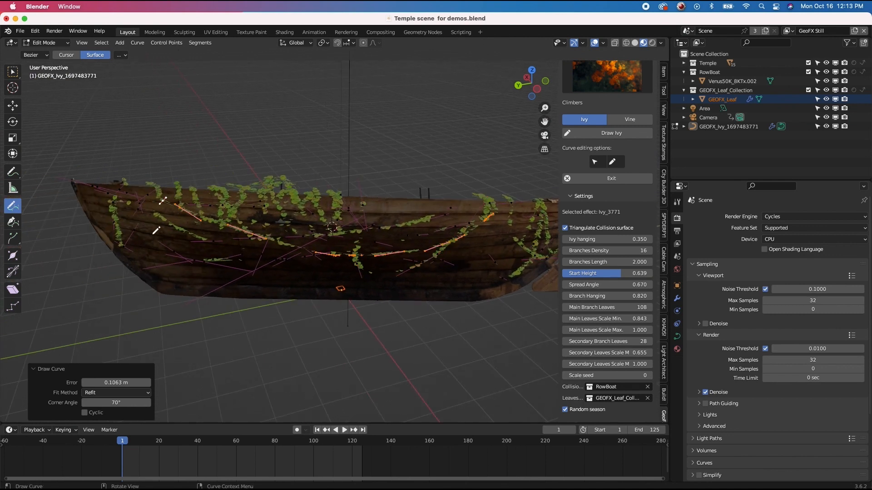
pyautogui.moveTo(155, 234); pyautogui.dragTo(443, 266)
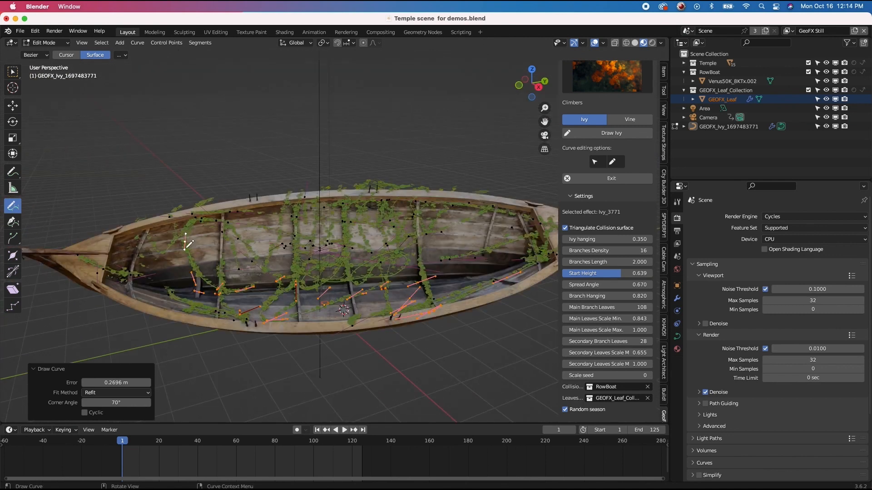
# - Draw an ivy strand lengthwise across the inner planks of the boat, and return to Object Mode
pyautogui.moveTo(133, 257); pyautogui.dragTo(483, 237)
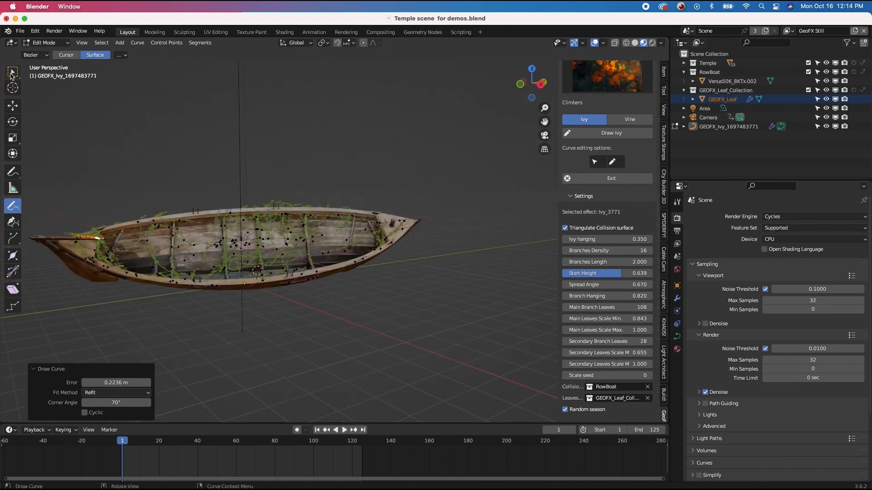
pyautogui.click(13, 71)
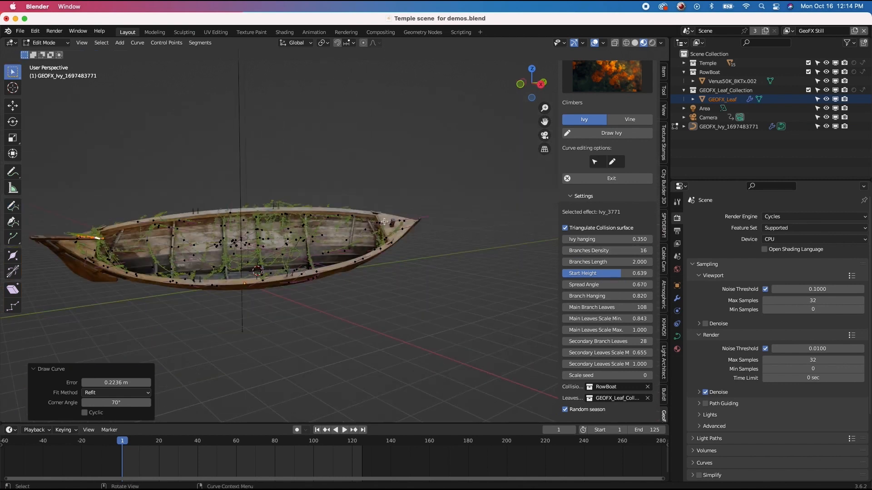
pyautogui.click(47, 43)
pyautogui.click(46, 52)
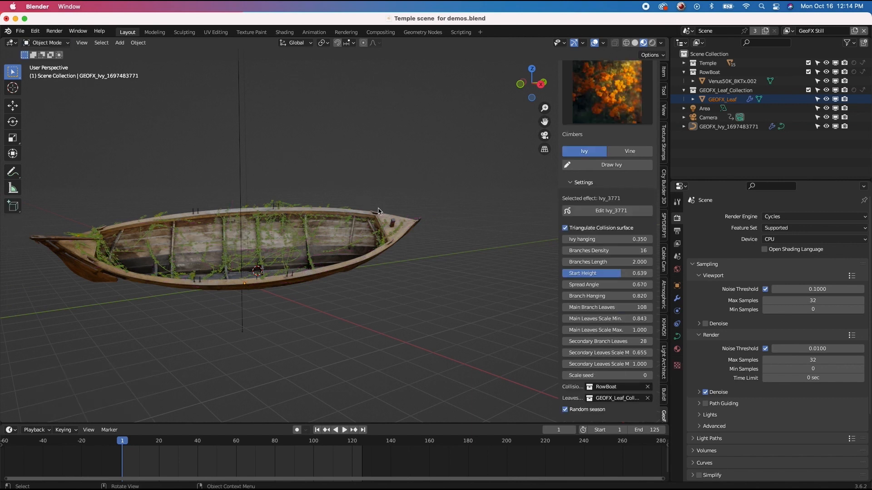
# - Duplicate the rowboat, place the copy beside the original and rotate it 22° about the Z axis
pyautogui.click(399, 239)
pyautogui.moveTo(398, 239); pyautogui.dragTo(310, 235, button='middle')
pyautogui.hotkey('shift', 'd')
pyautogui.press('y')
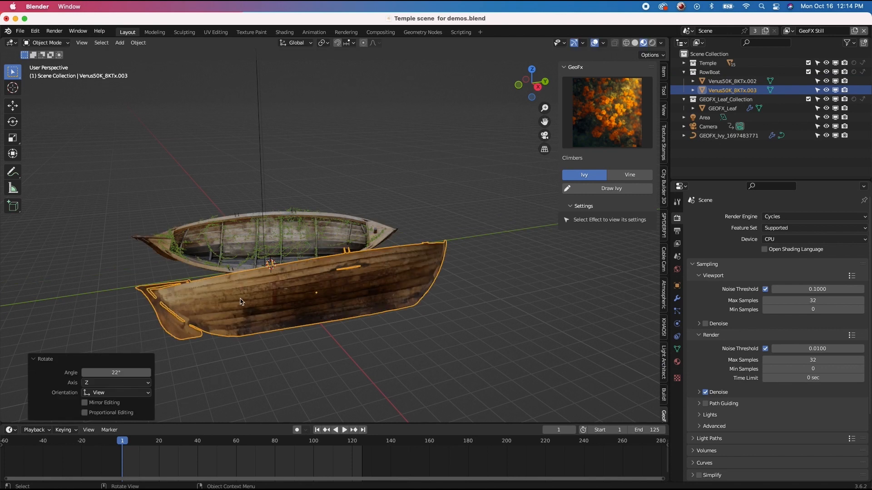
pyautogui.moveTo(240, 302); pyautogui.dragTo(313, 293, button='middle')
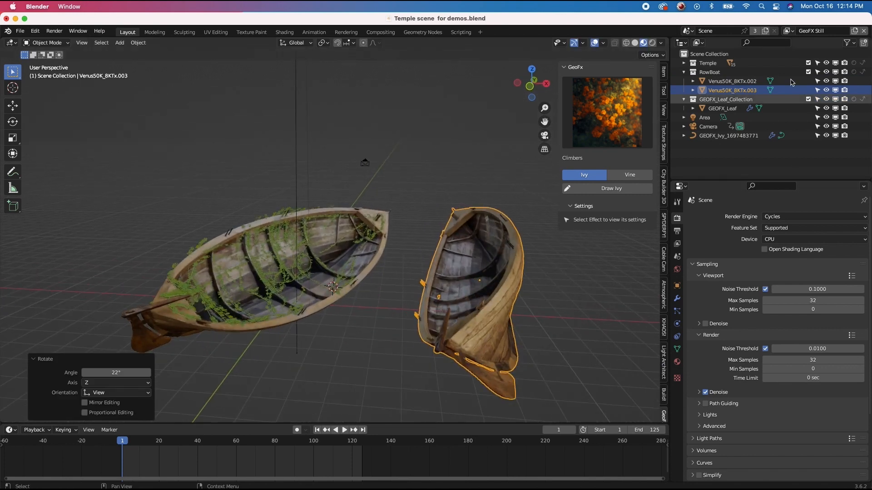
# - Reopen the ivy effect for editing and draw a strand bridging the gap from the duplicate's far end to the original boat
pyautogui.click(284, 271)
pyautogui.click(609, 234)
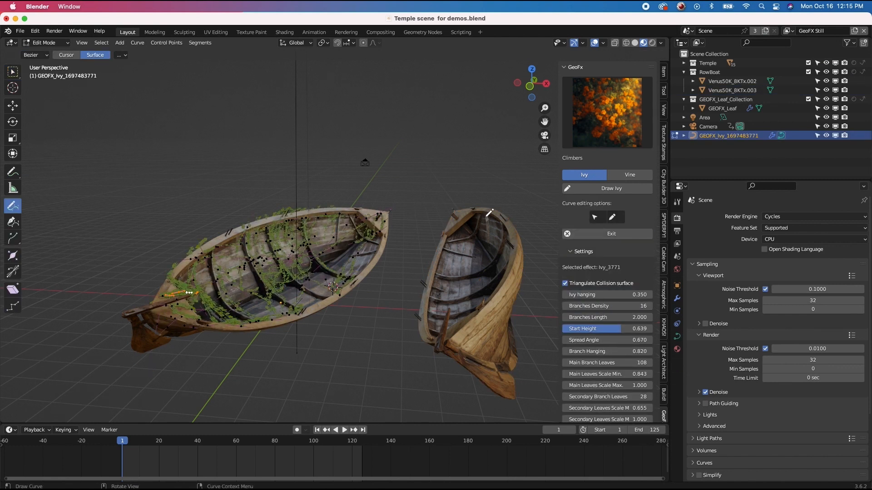
pyautogui.moveTo(488, 213); pyautogui.dragTo(358, 215)
pyautogui.moveTo(359, 215); pyautogui.dragTo(456, 252, button='middle')
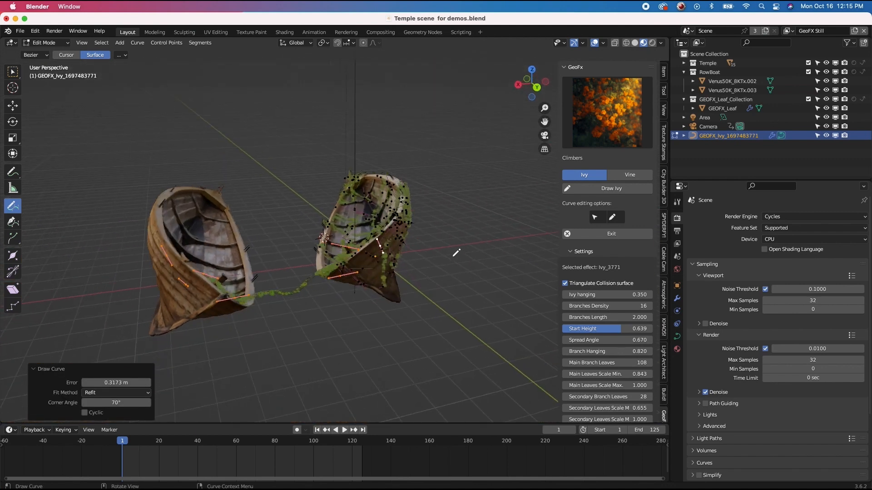
# - Draw two more ivy strands from the duplicate boat across to the original, and return to Object Mode
pyautogui.keyDown('shift'); pyautogui.moveTo(262, 255); pyautogui.dragTo(285, 263, button='middle'); pyautogui.keyUp('shift')
pyautogui.moveTo(203, 262); pyautogui.dragTo(414, 233)
pyautogui.moveTo(206, 227); pyautogui.dragTo(374, 207)
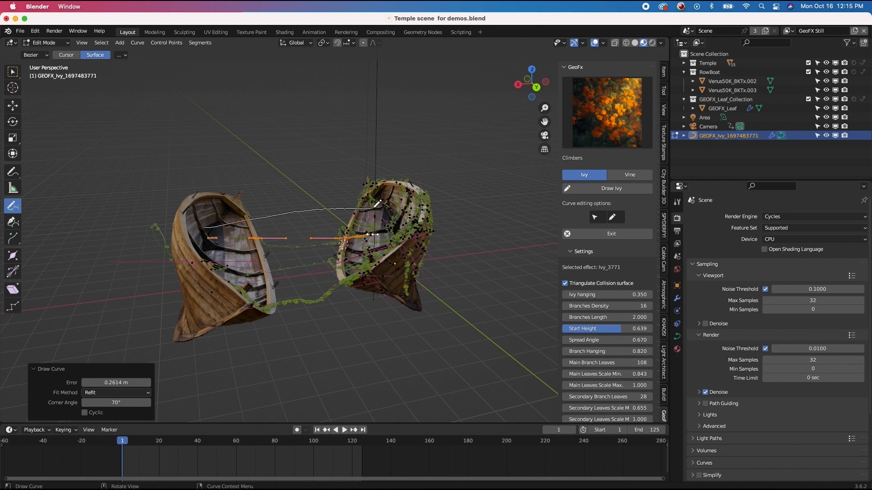
pyautogui.moveTo(275, 245); pyautogui.dragTo(309, 167, button='middle')
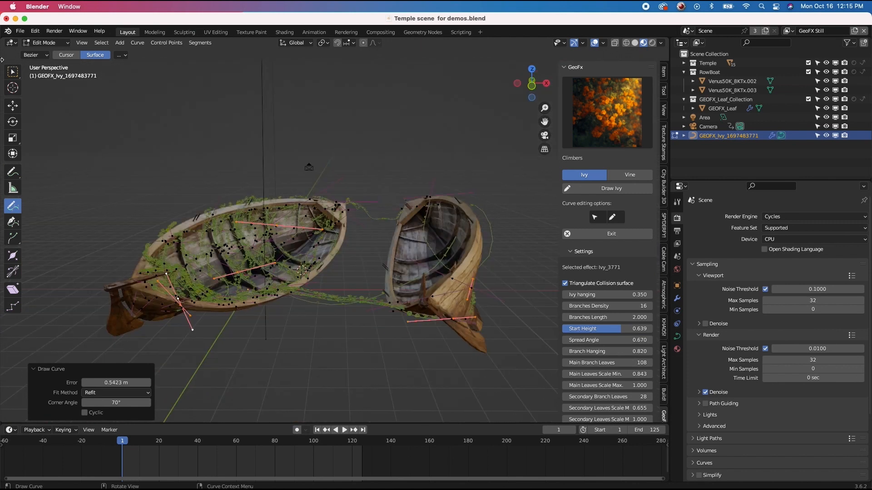
pyautogui.click(45, 43)
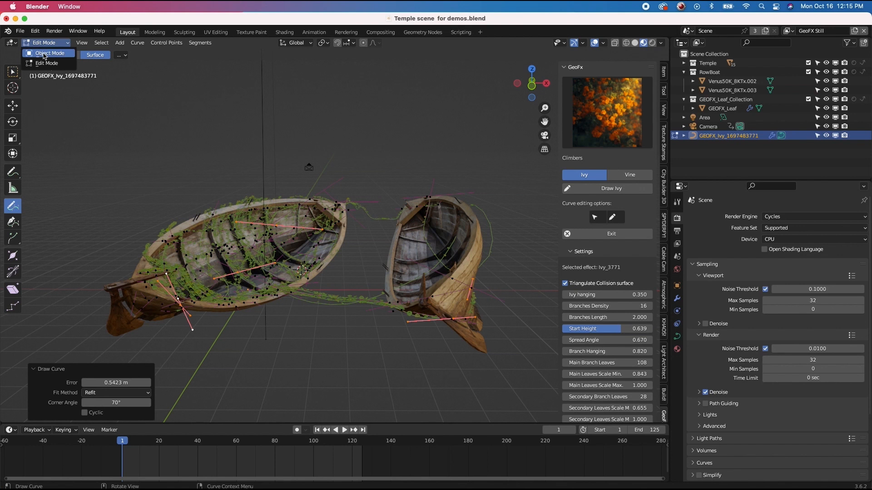
pyautogui.click(44, 53)
# - Set the ivy effect's Ivy hanging value to 2
pyautogui.click(288, 259)
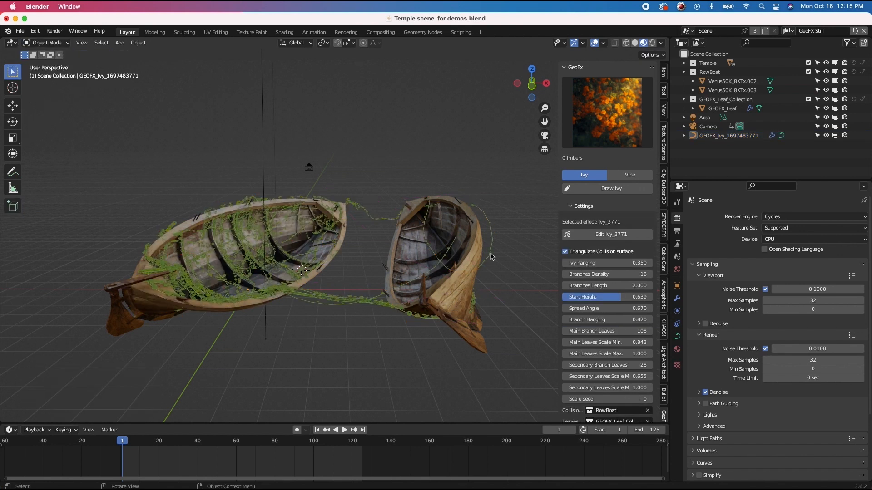
pyautogui.moveTo(597, 266); pyautogui.dragTo(611, 265)
pyautogui.doubleClick(598, 266)
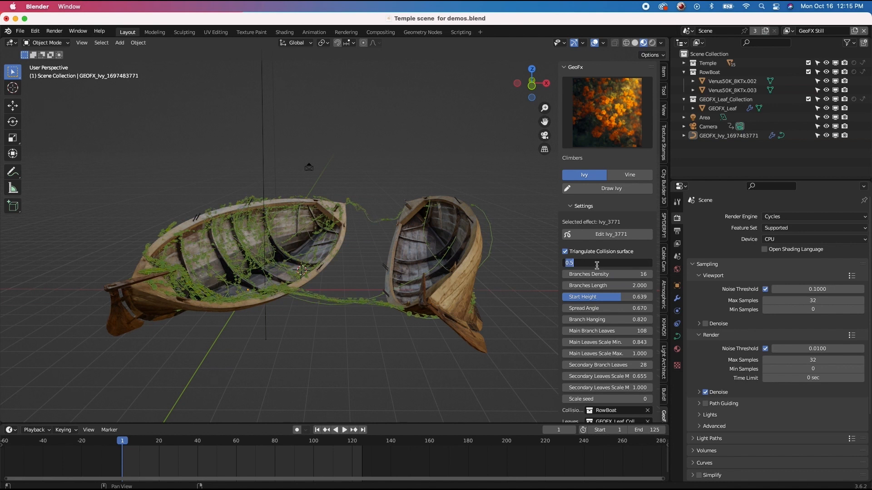
pyautogui.write('2')
pyautogui.press('Return')
pyautogui.moveTo(428, 254); pyautogui.dragTo(401, 313, button='middle')
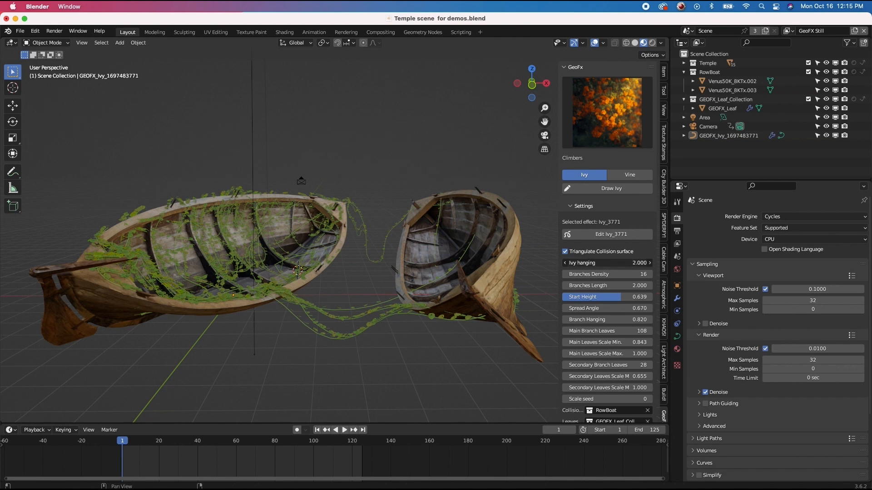
# - Set Ivy hanging to 4 and inspect the strands drooping between the two boats
pyautogui.doubleClick(608, 264)
pyautogui.write('4')
pyautogui.press('Return')
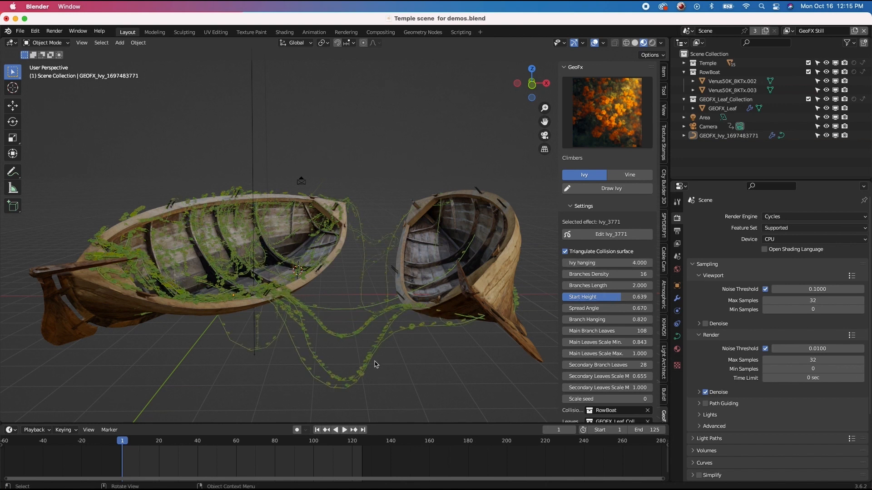
pyautogui.moveTo(381, 327); pyautogui.dragTo(359, 260, button='middle')
pyautogui.moveTo(360, 259); pyautogui.dragTo(359, 267, button='middle')
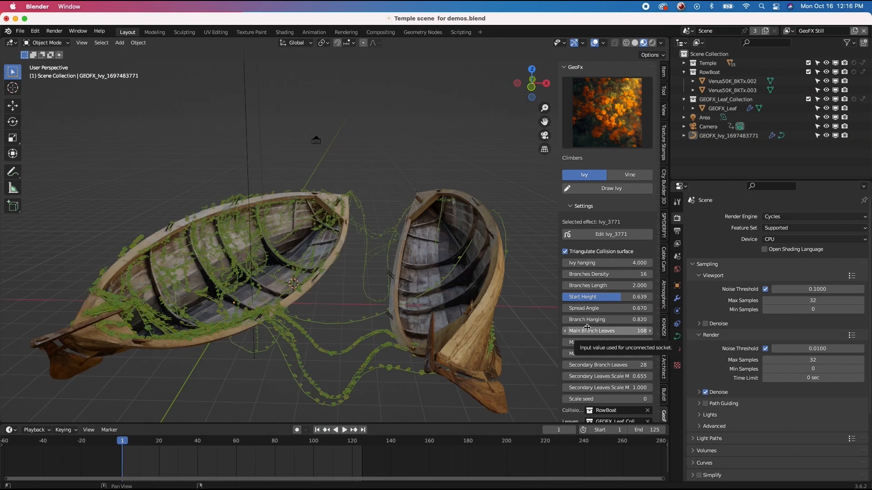
pyautogui.keyDown('shift'); pyautogui.moveTo(335, 308); pyautogui.dragTo(354, 273, button='middle'); pyautogui.keyUp('shift')
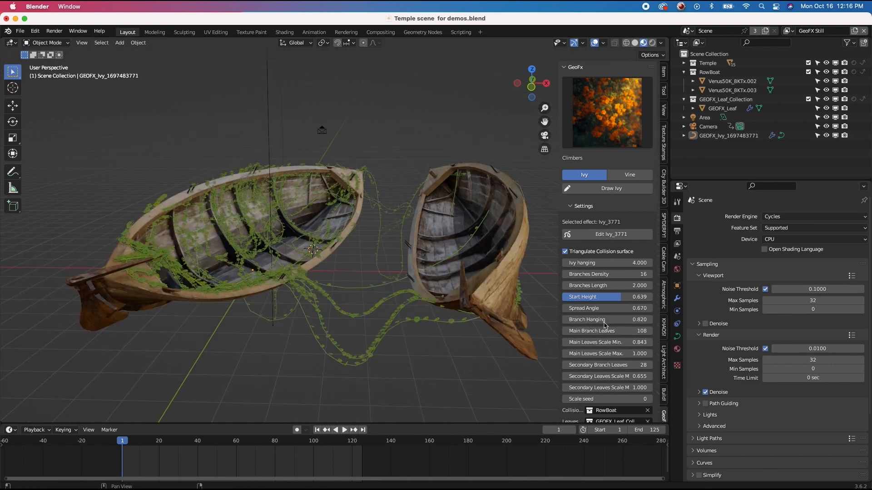
# - Set the ivy's Scale seed to 1 and the maximum scale of the secondary leaves to 2
pyautogui.click(649, 399)
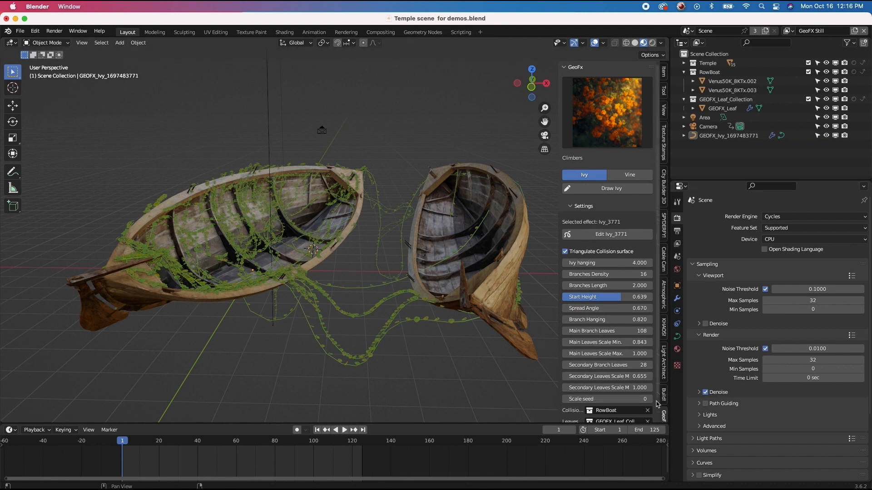
pyautogui.click(609, 388)
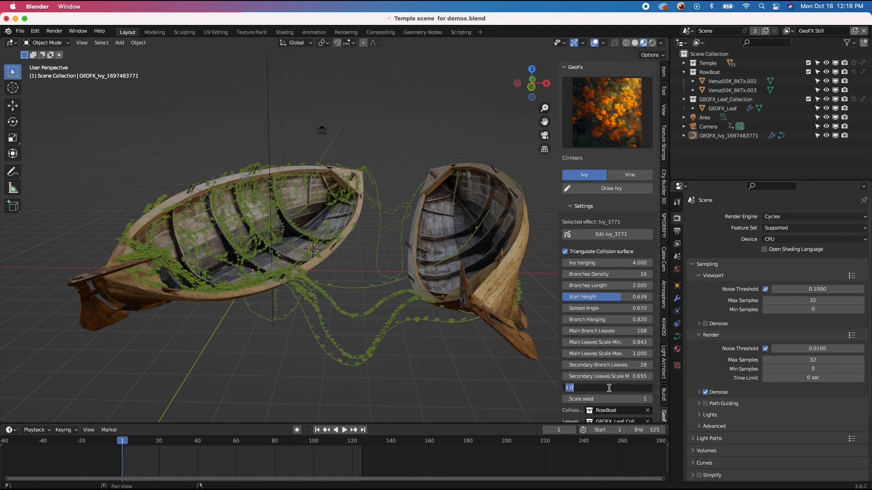
pyautogui.write('2')
pyautogui.press('Return')
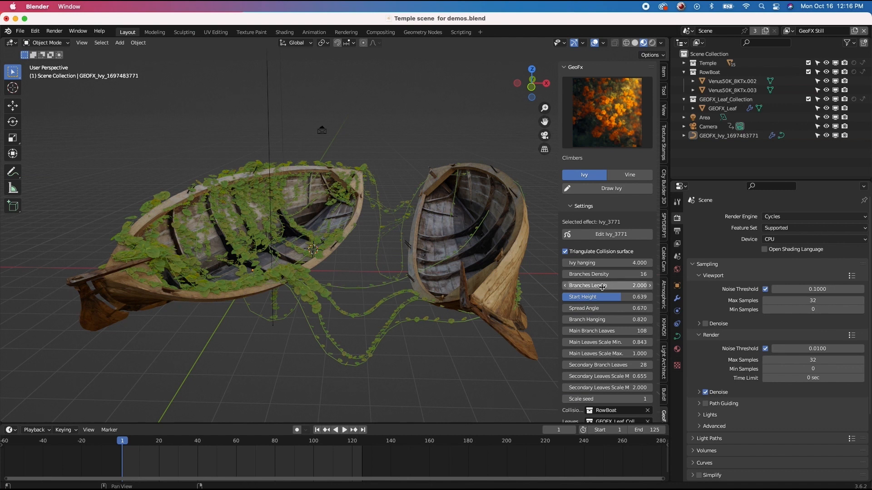
# - Set the ivy's Branches Density to 30
pyautogui.click(609, 274)
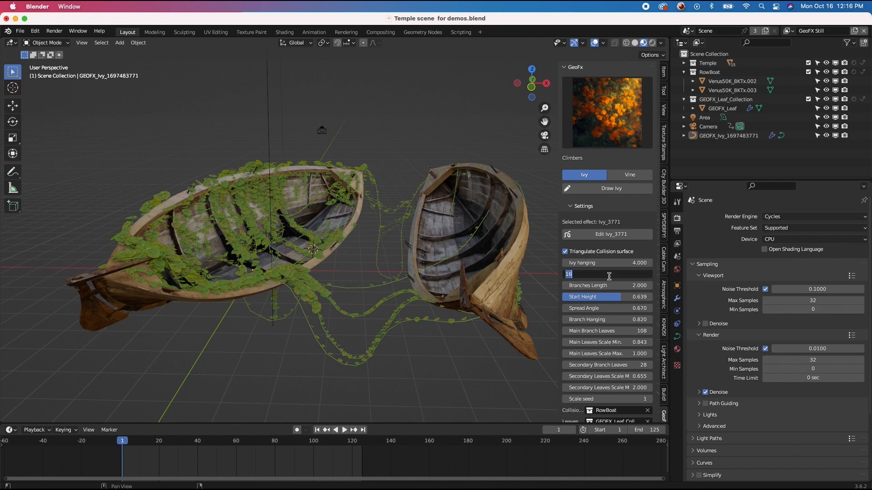
pyautogui.write('30')
pyautogui.press('Return')
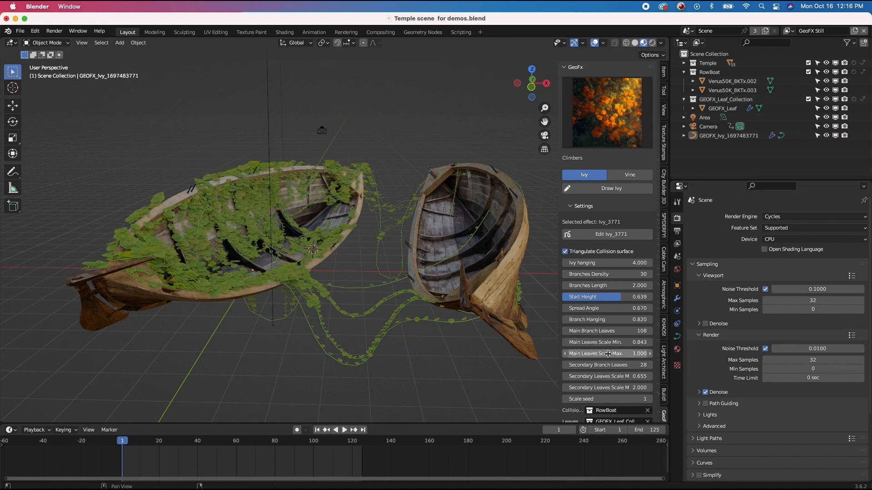
# - Set the main leaves' scale range to a minimum of 0.5 and a maximum of 2
pyautogui.click(622, 343)
pyautogui.write('.')
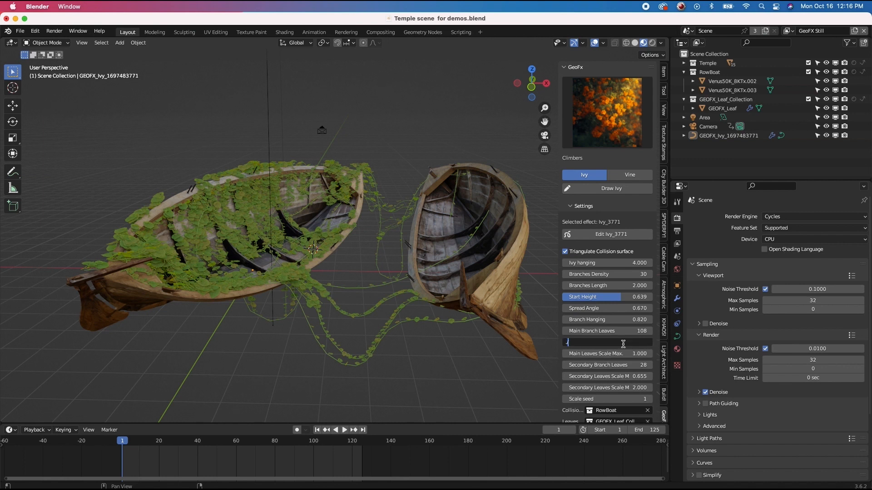
pyautogui.write('5')
pyautogui.press('Return')
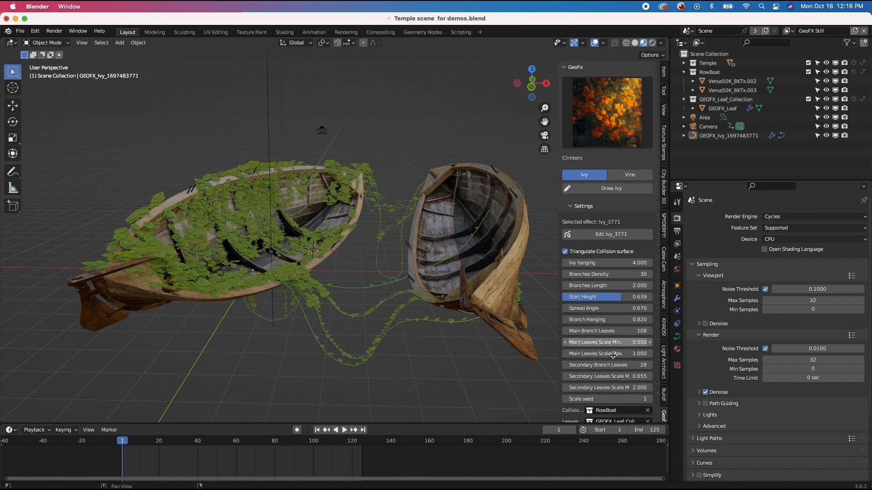
pyautogui.click(609, 355)
pyautogui.write('2')
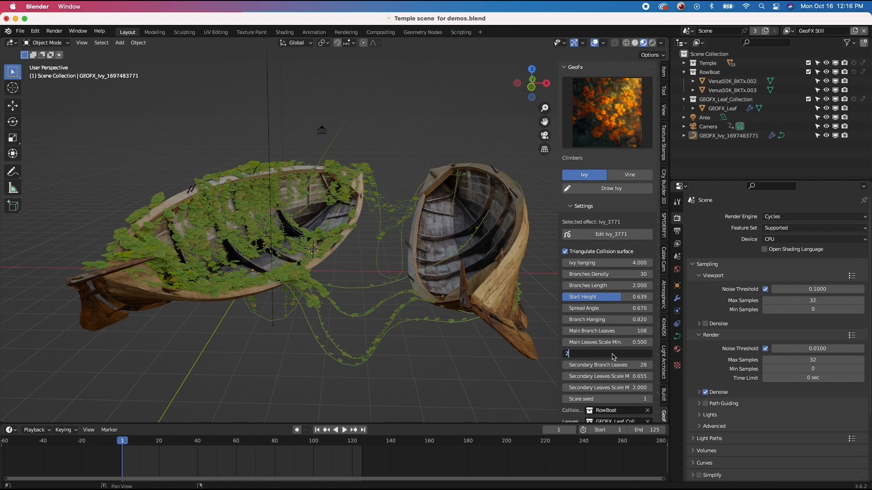
pyautogui.press('Return')
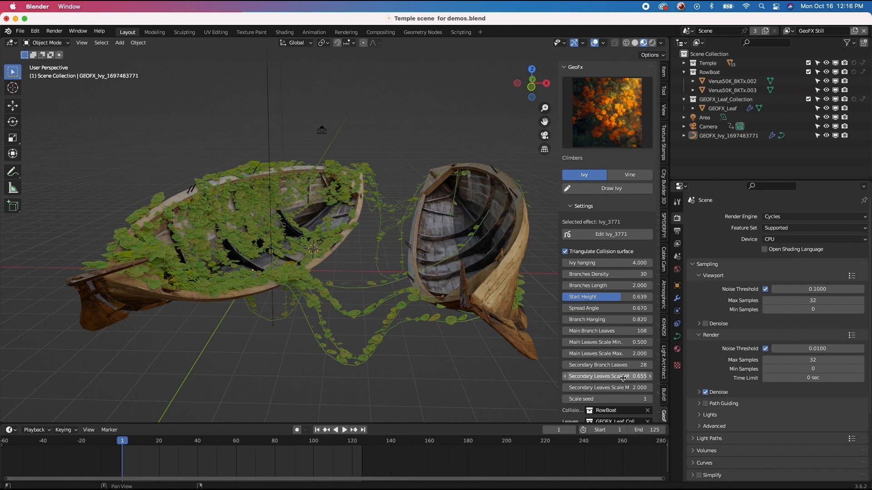
# - Set the secondary leaves' scale range to a minimum of 0.5 and a maximum of 3
pyautogui.press('BackSpace')
pyautogui.click(612, 388)
pyautogui.write('3')
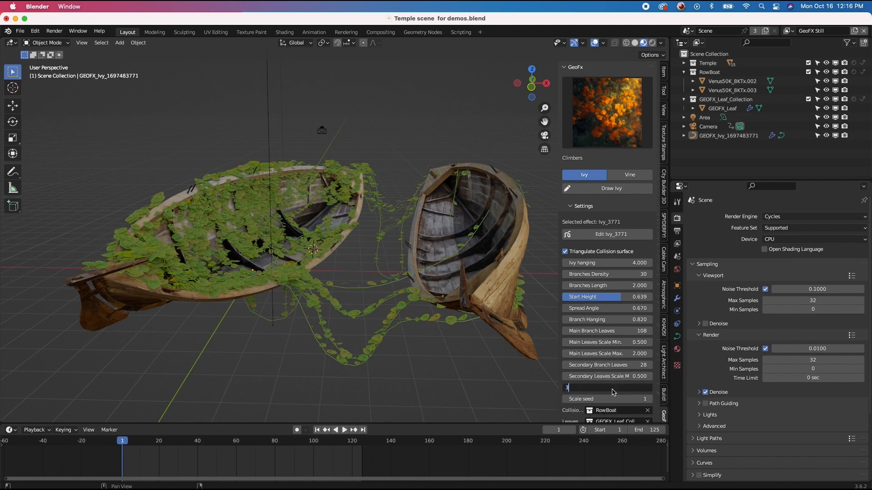
pyautogui.press('Return')
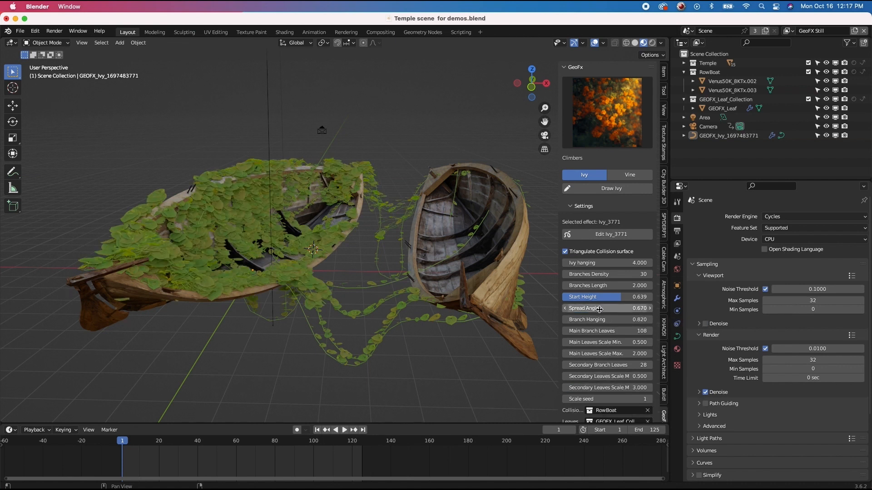
# - Set the ivy's Spread Angle to 0.6
pyautogui.click(598, 309)
pyautogui.write('1')
pyautogui.press('Return')
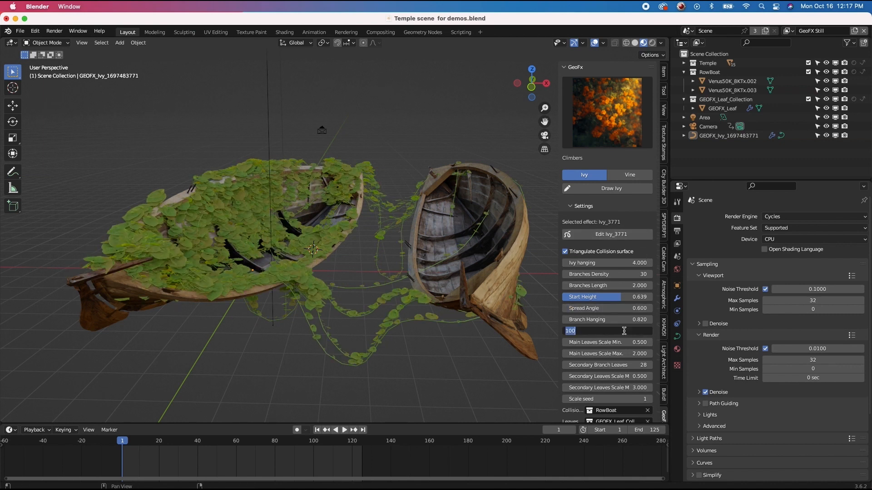
# - Set the ivy's Main Branch Leaves to 300
pyautogui.click(624, 331)
pyautogui.write('300')
pyautogui.press('Return')
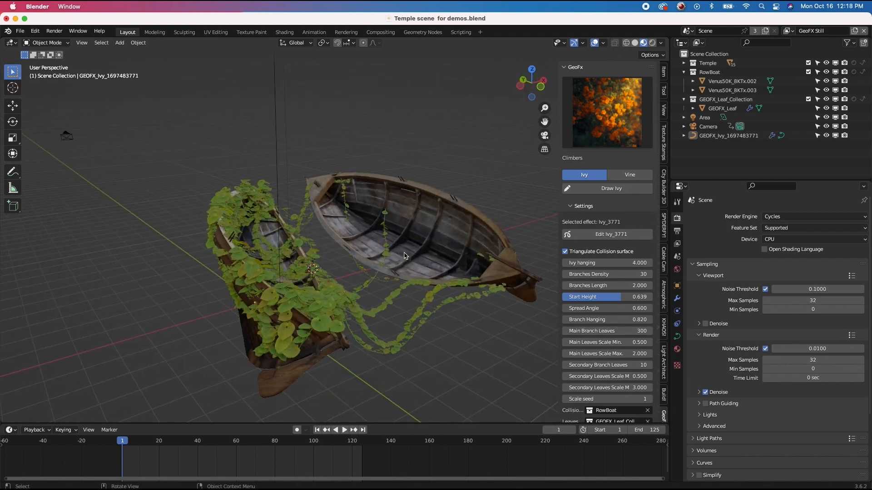
pyautogui.moveTo(406, 256); pyautogui.dragTo(387, 274, button='middle')
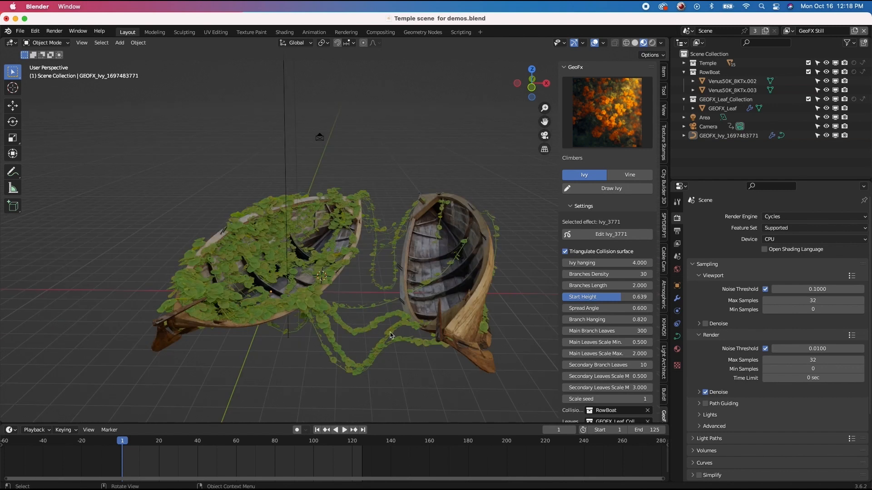
pyautogui.scroll(-2, 607, 282)
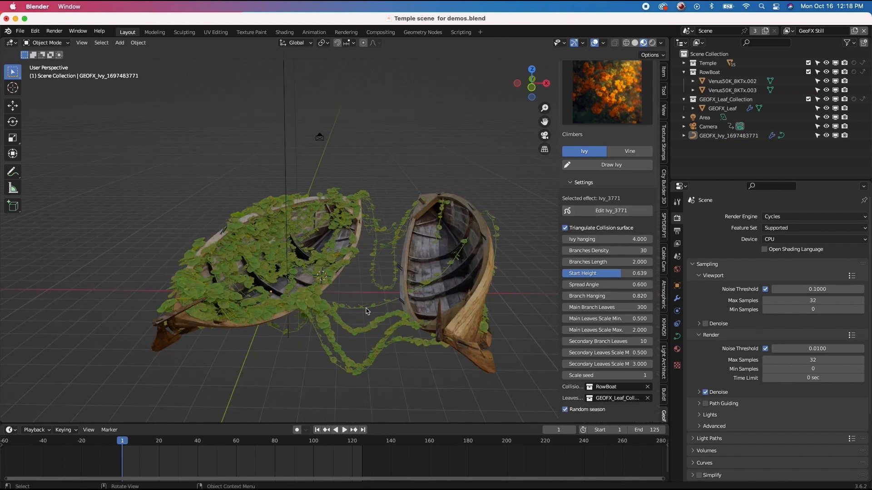
pyautogui.scroll(-5, 368, 337)
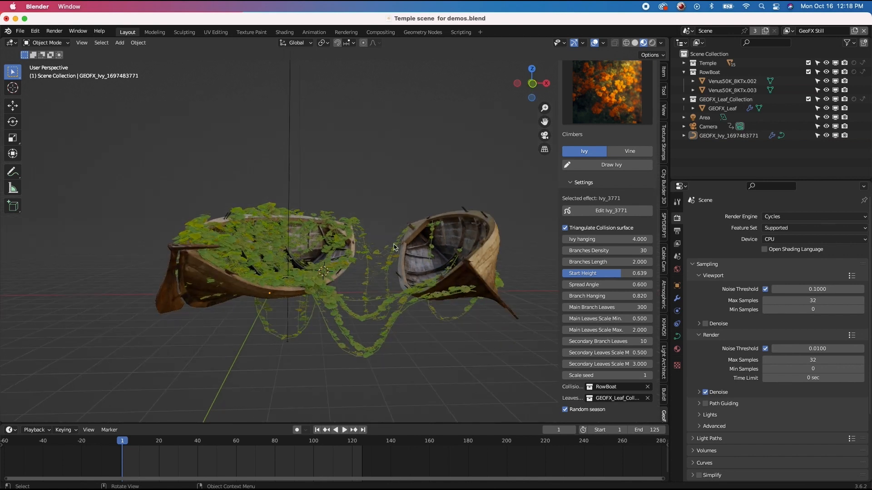
# - Switch the viewport to Rendered shading and examine the ivy on both rowboats from several sides
pyautogui.scroll(5, 342, 291)
pyautogui.press('z')
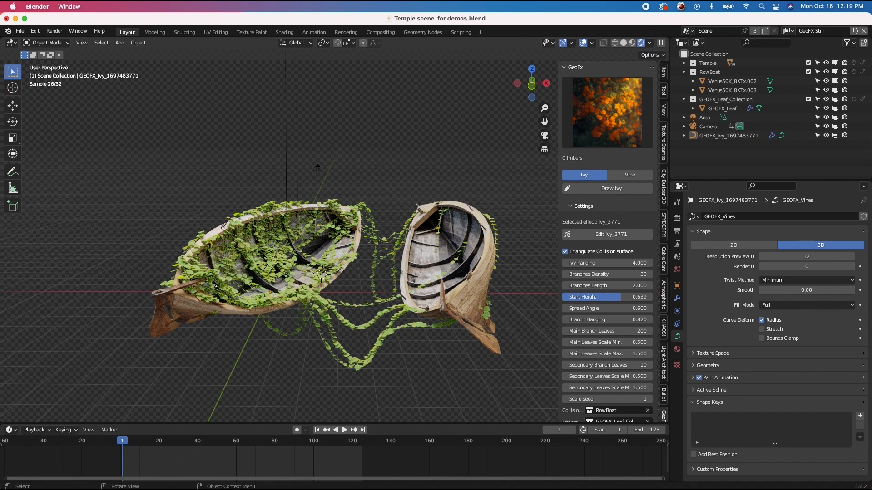
pyautogui.hscroll(-20, 227, 293)
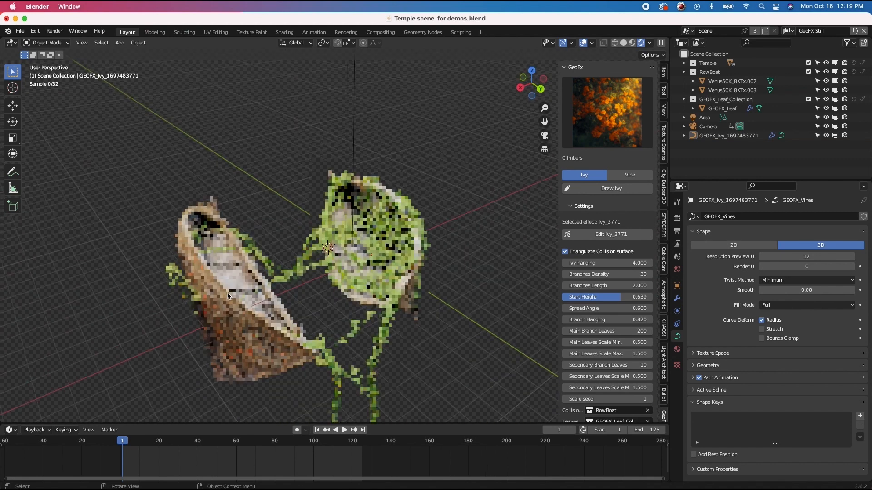
pyautogui.hscroll(-8, 229, 296)
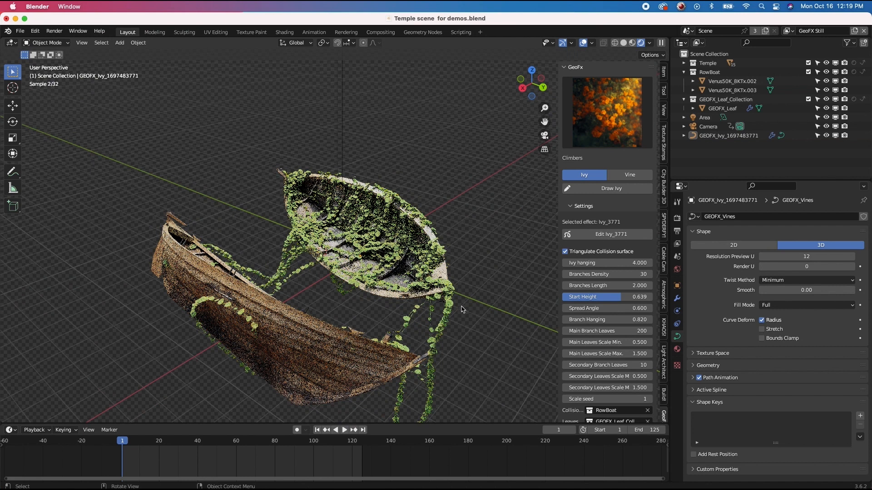
pyautogui.hscroll(-6, 462, 310)
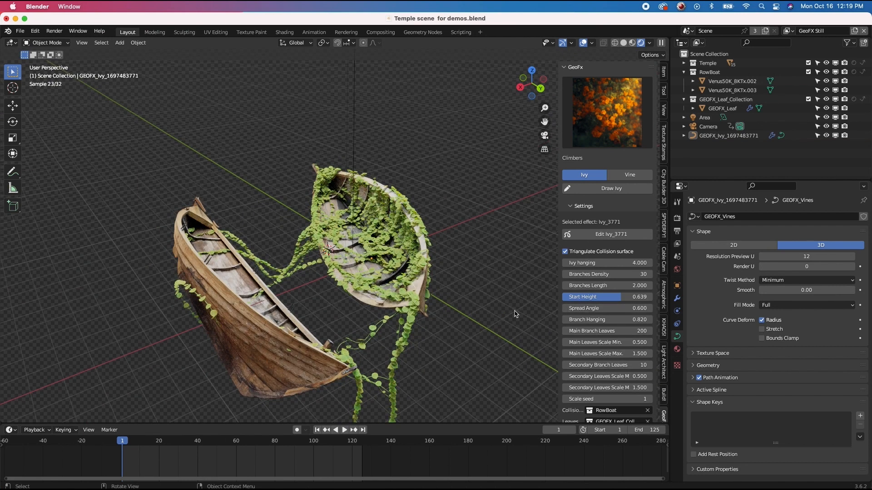
# - Delete the ivy object covering the rowboats and return the viewport to Solid shading
pyautogui.click(386, 218)
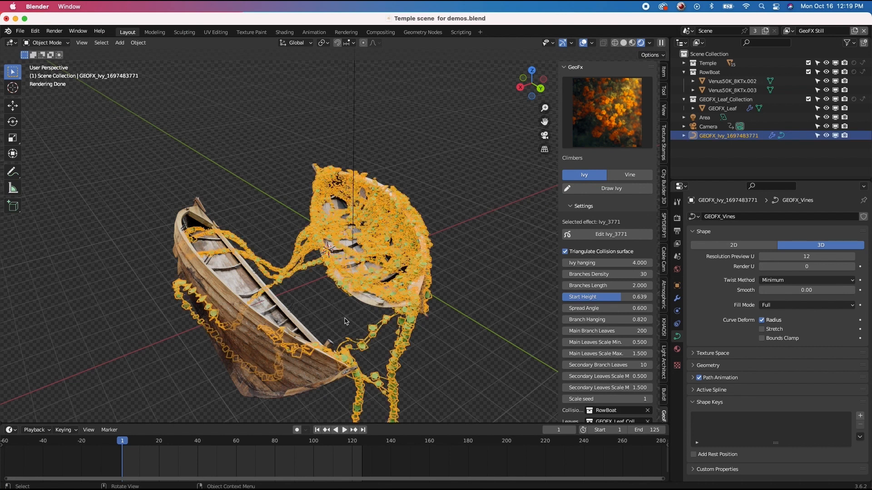
pyautogui.press('x')
pyautogui.click(365, 239)
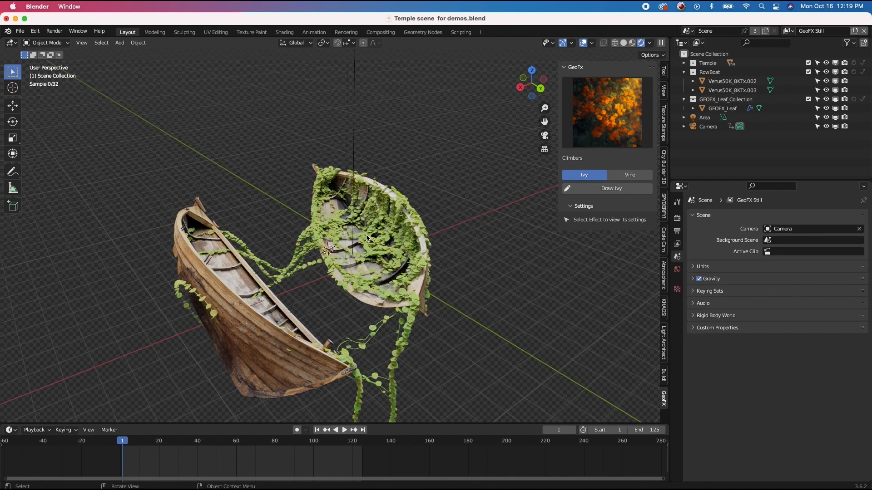
pyautogui.press('z')
pyautogui.moveTo(296, 249); pyautogui.dragTo(376, 213, button='middle')
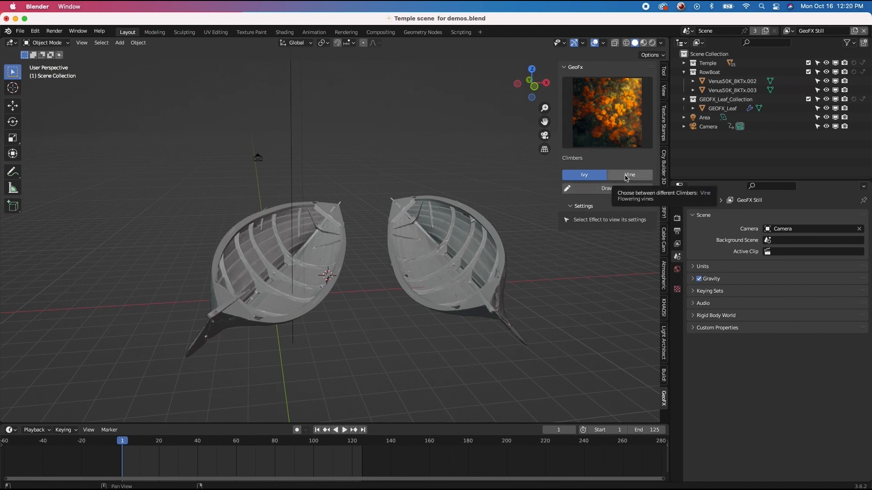
# - Change the climber type to Vine and choose the purple Vine 2 preset
pyautogui.click(628, 177)
pyautogui.click(592, 221)
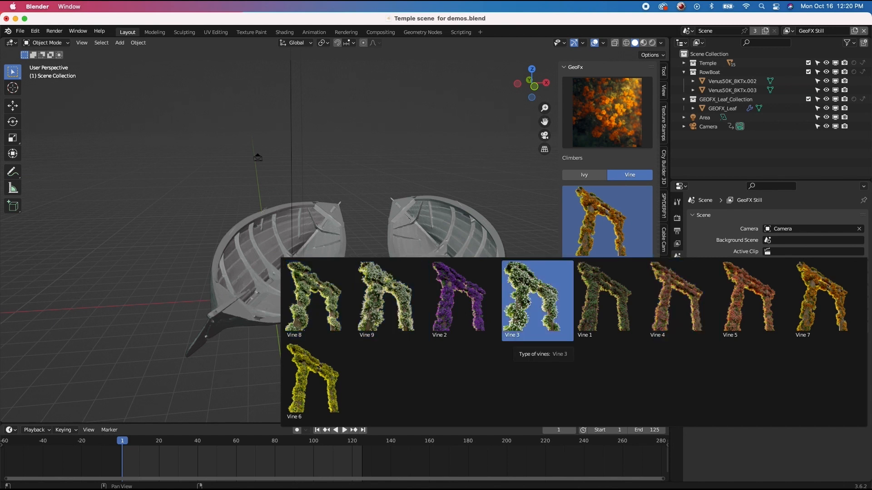
pyautogui.click(458, 310)
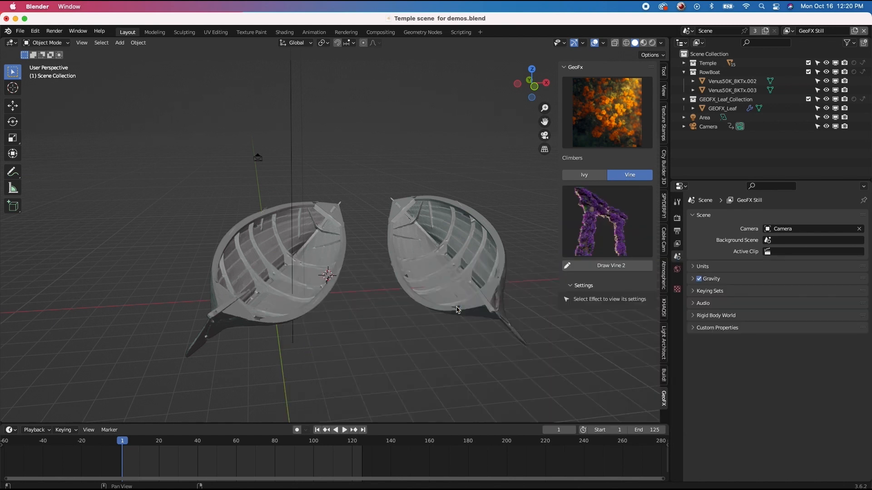
# - Unhide the Arches object in the Temple collection and move the stone arch beside the rowboat
pyautogui.moveTo(457, 310); pyautogui.dragTo(353, 283, button='middle')
pyautogui.scroll(-5, 354, 283)
pyautogui.hscroll(10, 353, 283)
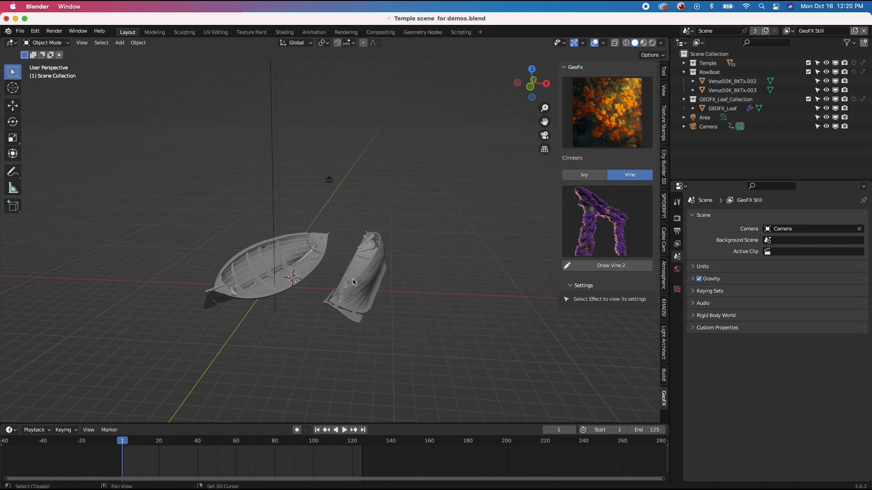
pyautogui.hscroll(-10, 354, 282)
pyautogui.click(684, 63)
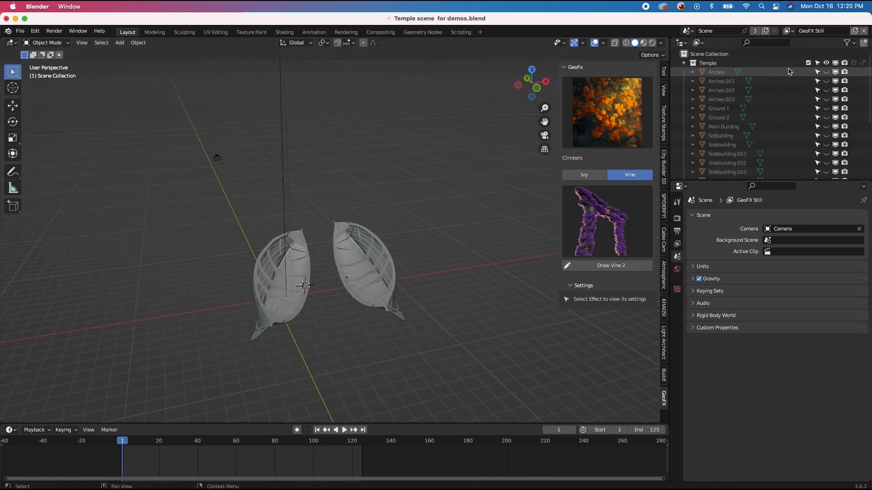
pyautogui.click(825, 72)
pyautogui.press('g')
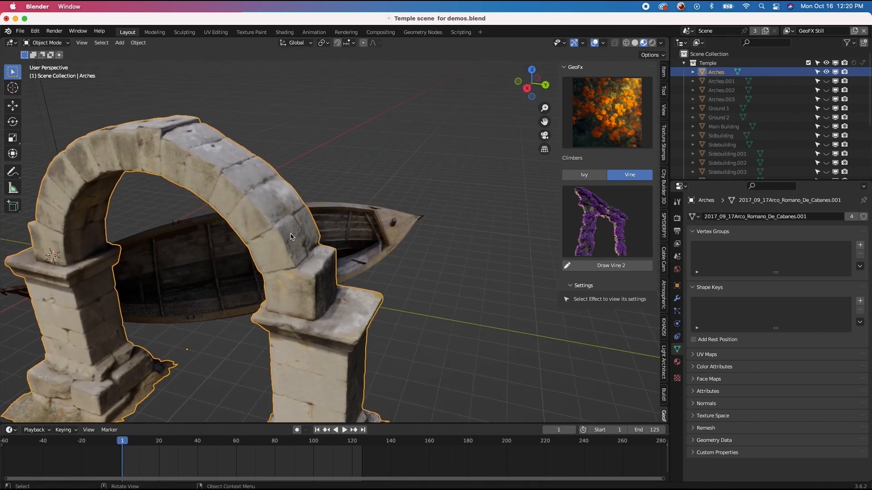
pyautogui.scroll(-2, 290, 236)
pyautogui.hscroll(-10, 291, 237)
pyautogui.hscroll(3, 292, 237)
pyautogui.scroll(-2, 291, 237)
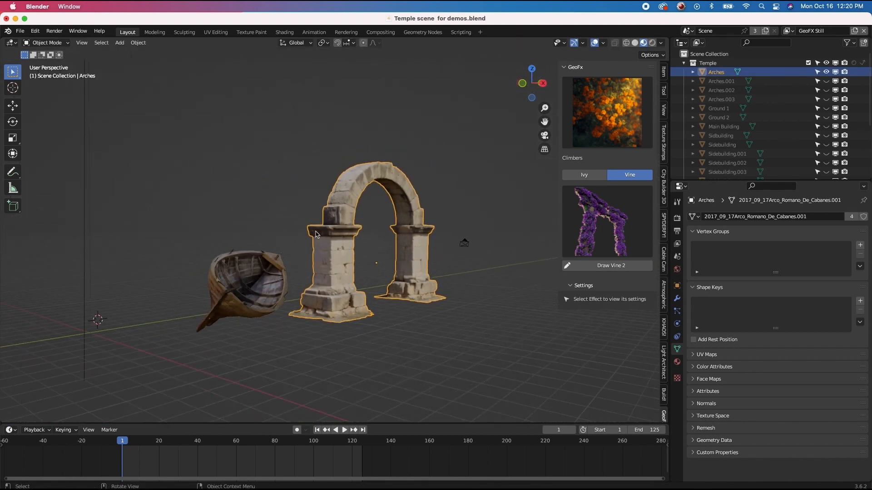
pyautogui.hscroll(3, 316, 235)
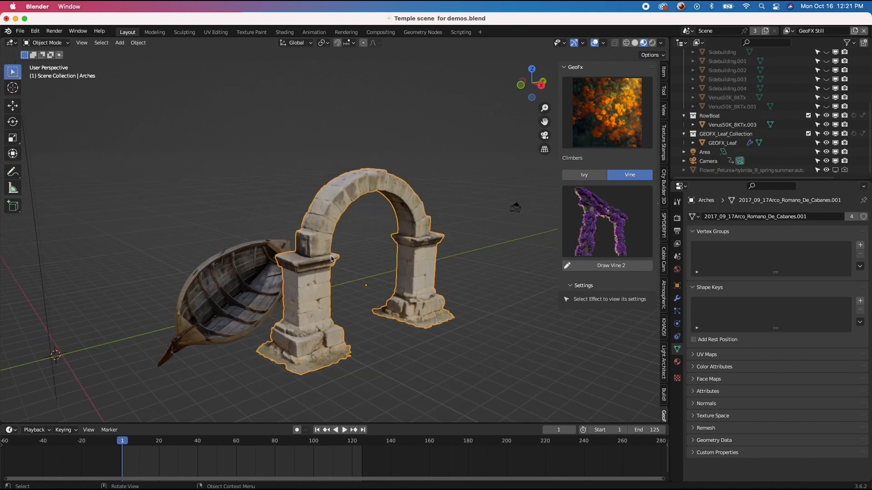
# - Move the Arches object into the RowBoat collection
pyautogui.press('m')
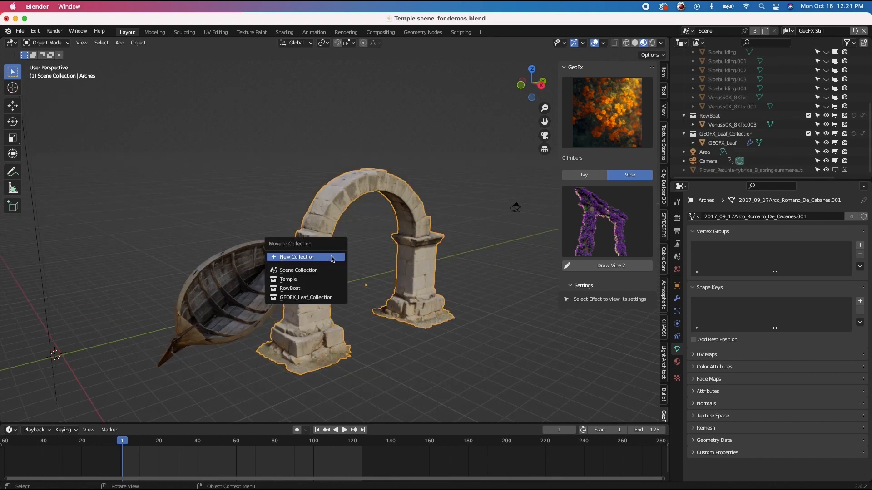
pyautogui.click(290, 290)
pyautogui.press('m')
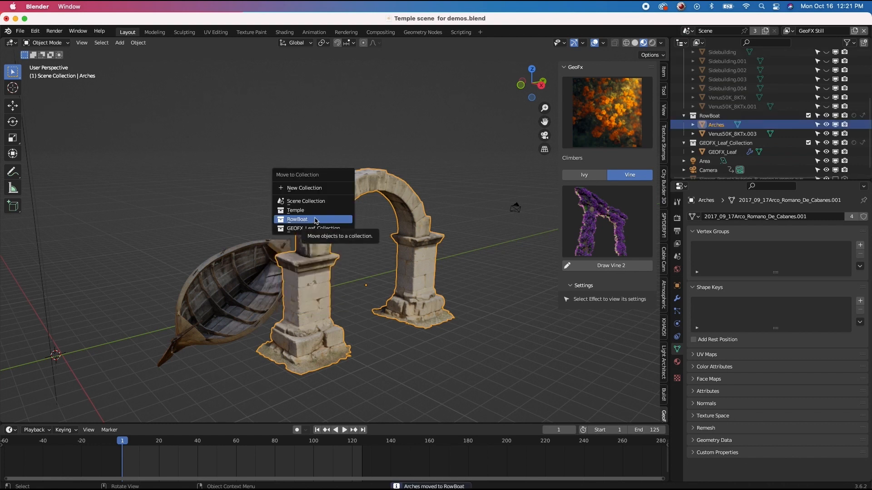
pyautogui.click(316, 219)
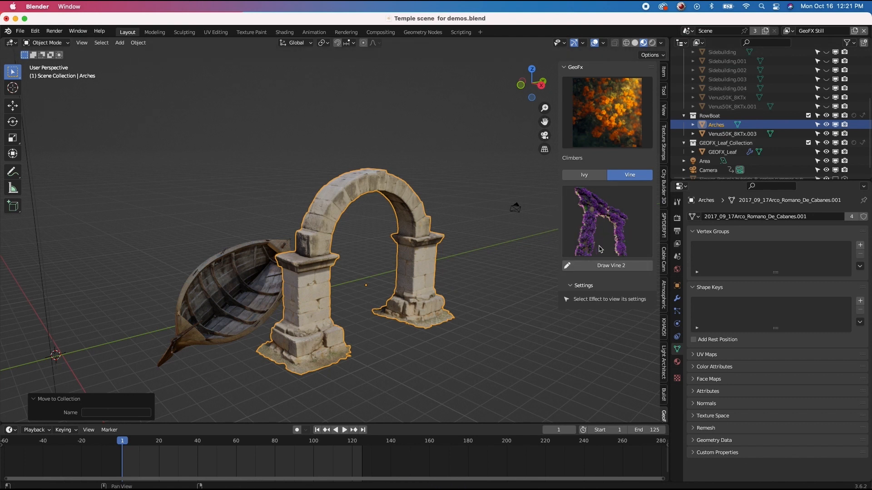
# - Start a Vine 2 drawing and assign RowBoat as its collision collection
pyautogui.click(605, 268)
pyautogui.scroll(-5, 602, 261)
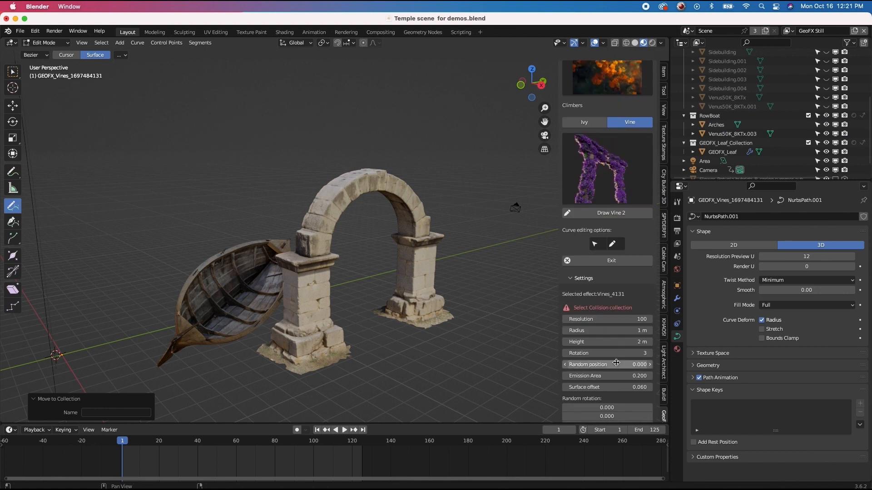
pyautogui.scroll(-1, 593, 243)
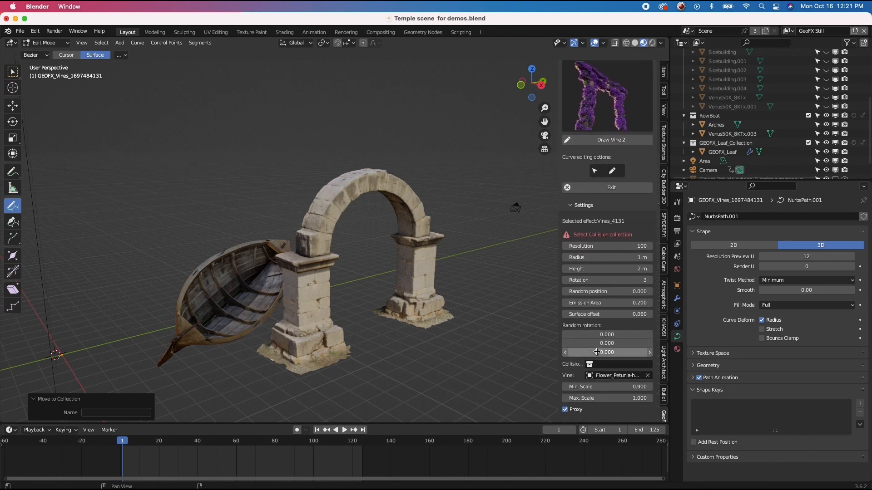
pyautogui.click(609, 363)
pyautogui.click(613, 386)
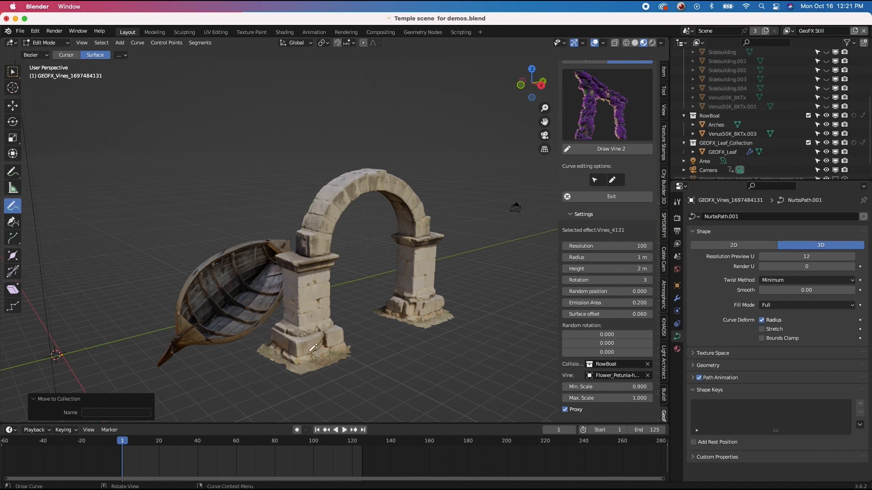
# - Draw vines up the near pillar, over the stone arch and down the far pillar
pyautogui.moveTo(309, 351)
pyautogui.mouseDown()
pyautogui.moveTo(312, 270)
pyautogui.moveTo(350, 182)
pyautogui.moveTo(388, 179)
pyautogui.mouseUp()
pyautogui.moveTo(388, 178); pyautogui.dragTo(339, 165, button='middle')
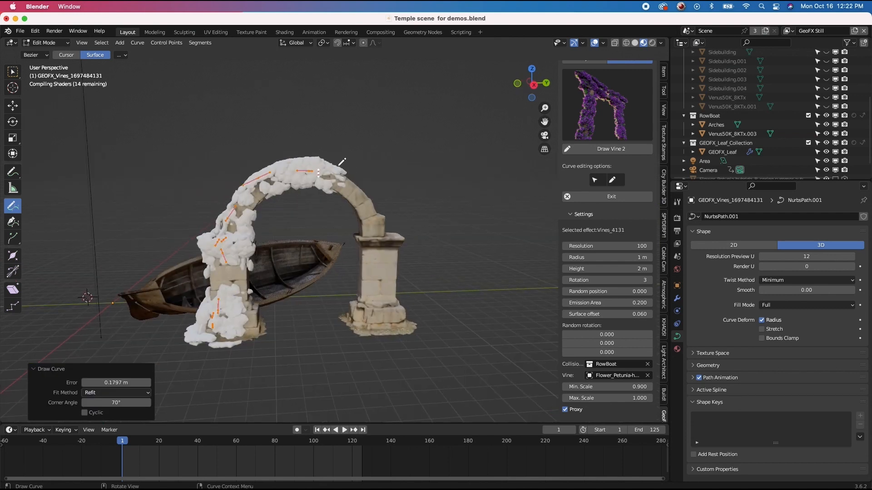
pyautogui.moveTo(370, 221); pyautogui.dragTo(380, 328)
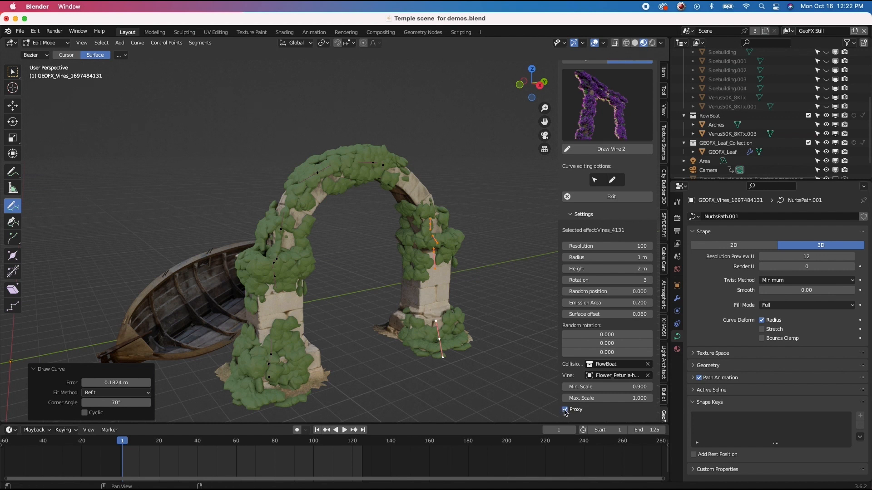
# - Draw another vine stroke across the inside of the rowboat, from one end toward the middle
pyautogui.scroll(5, 590, 249)
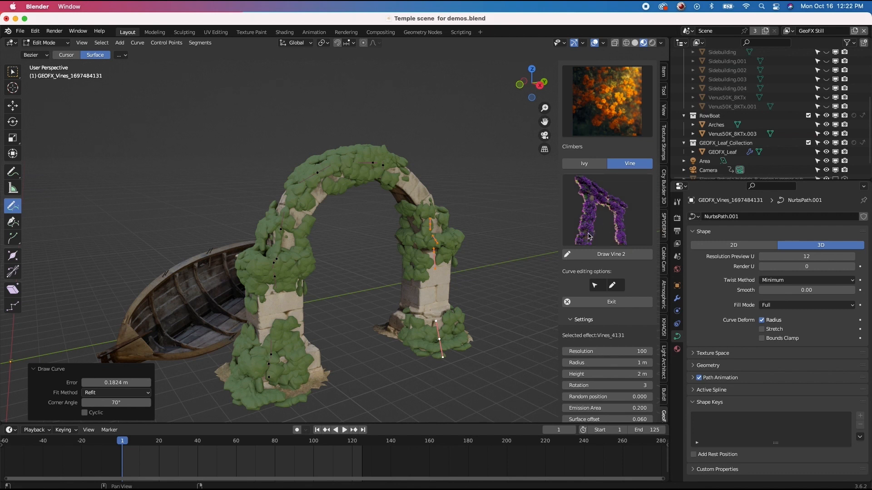
pyautogui.hscroll(-5, 336, 286)
pyautogui.hscroll(8, 337, 286)
pyautogui.scroll(5, 338, 286)
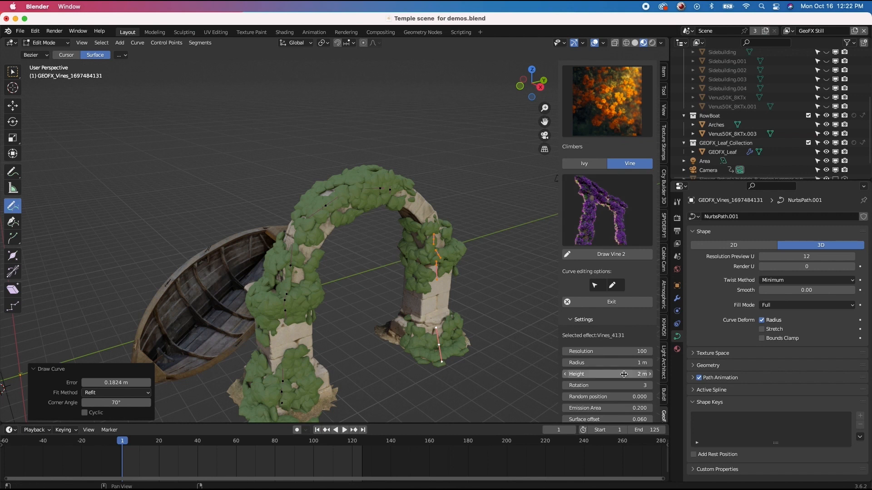
pyautogui.scroll(-5, 609, 361)
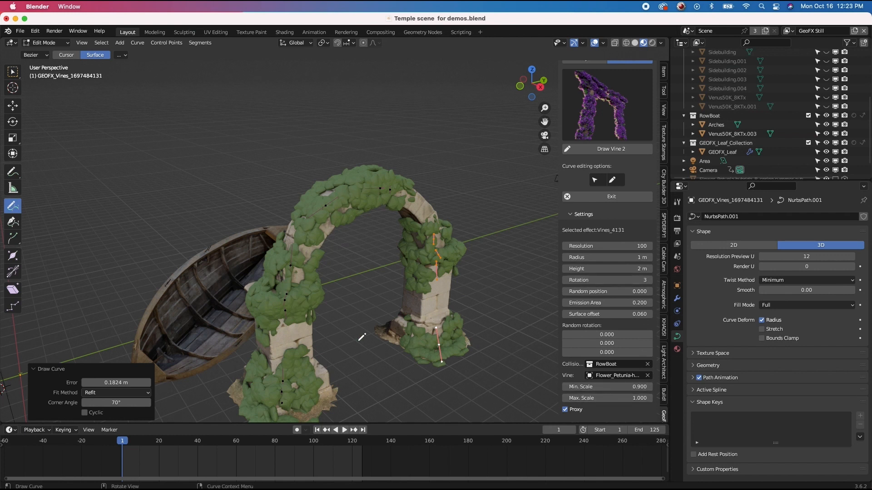
pyautogui.hscroll(-20, 362, 338)
pyautogui.keyDown('shift'); pyautogui.hscroll(3, 298, 300); pyautogui.keyUp('shift')
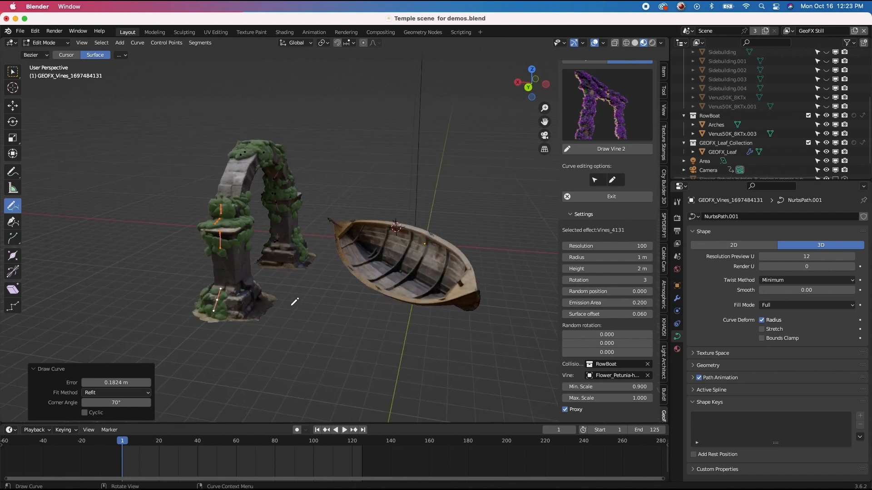
pyautogui.hscroll(-3, 292, 305)
pyautogui.moveTo(462, 271)
pyautogui.mouseDown()
pyautogui.moveTo(380, 240)
pyautogui.moveTo(361, 243)
pyautogui.mouseUp()
pyautogui.hscroll(-6, 361, 242)
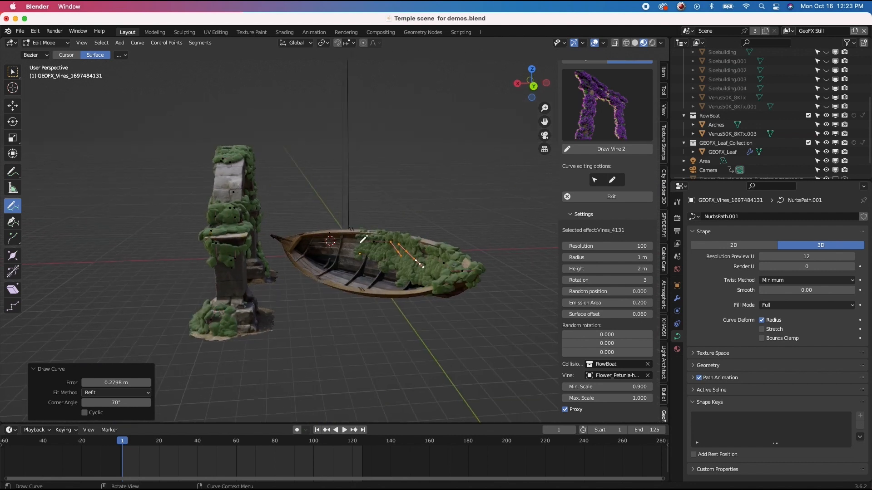
# - Exit the Vine 2 drawing once the arch and rowboat vines are in place
pyautogui.hscroll(6, 361, 242)
pyautogui.hscroll(-10, 361, 243)
pyautogui.hscroll(-15, 364, 239)
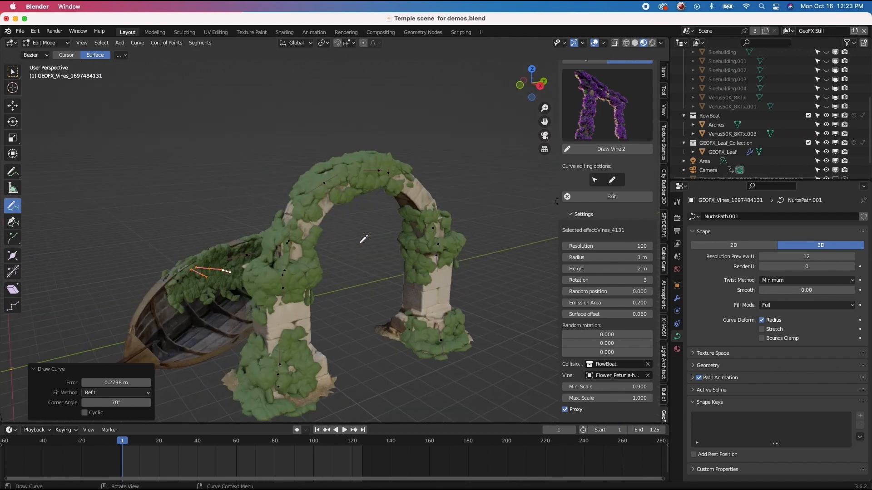
pyautogui.scroll(3, 363, 239)
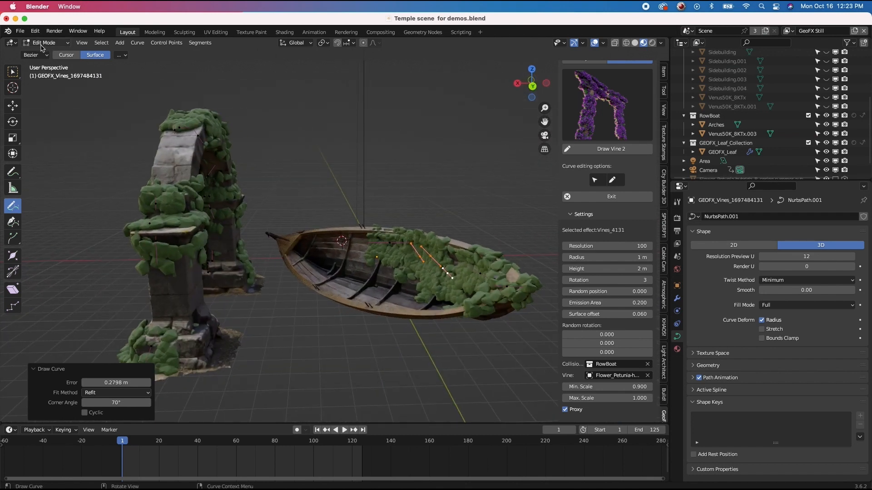
pyautogui.click(602, 201)
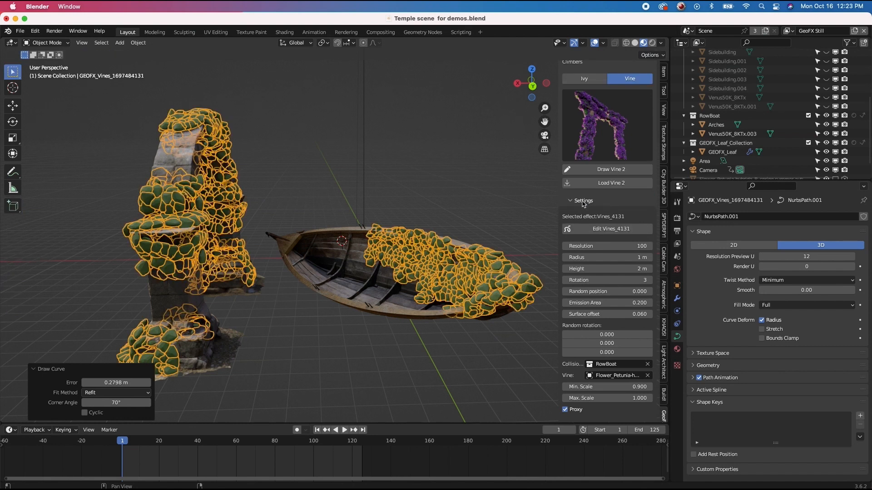
# - Switch the viewport to rendered shading and turn off the proxy for the vines on the arch and rowboat
pyautogui.click(405, 248)
pyautogui.moveTo(392, 255); pyautogui.dragTo(323, 245, button='middle')
pyautogui.press('z')
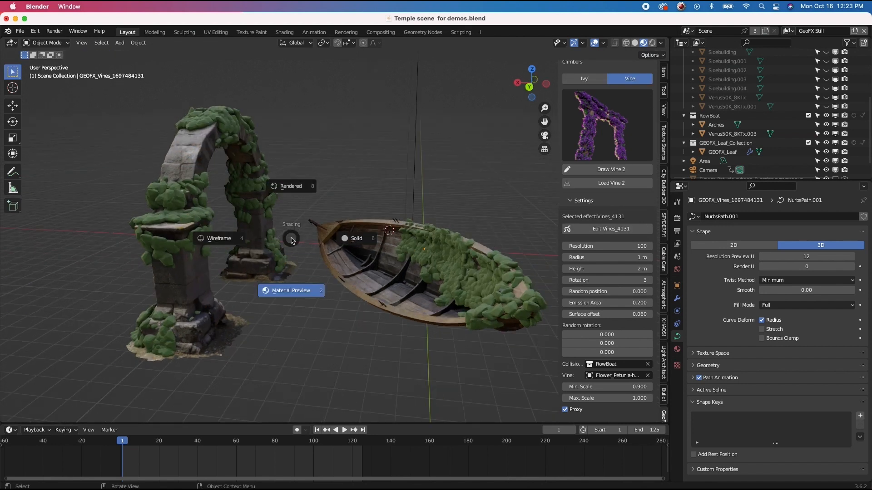
pyautogui.click(289, 191)
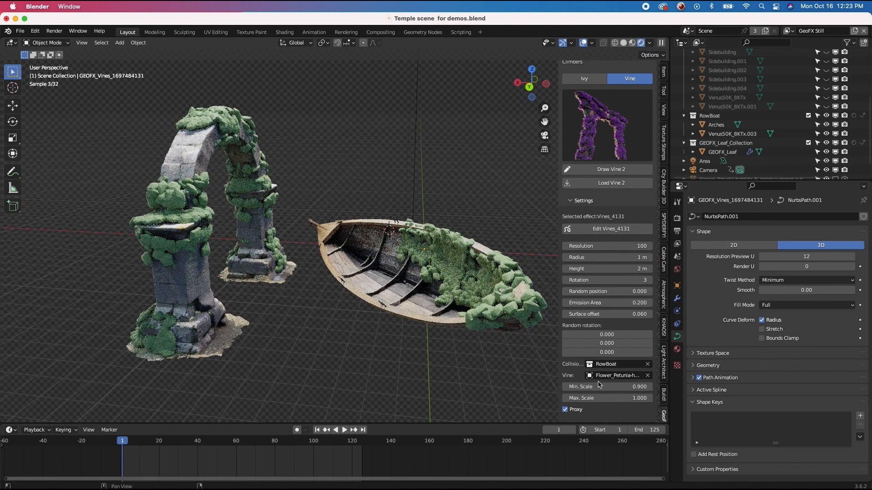
pyautogui.click(565, 410)
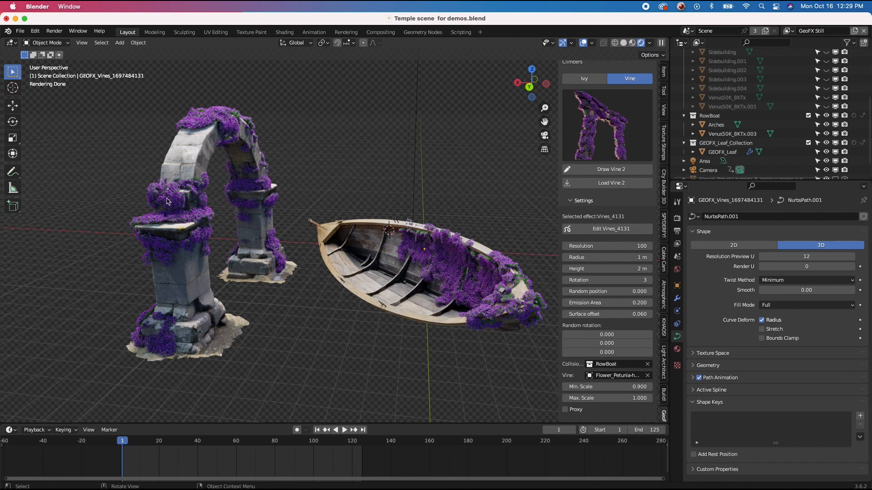
pyautogui.click(616, 130)
pyautogui.click(615, 124)
pyautogui.click(607, 125)
pyautogui.moveTo(454, 271); pyautogui.dragTo(565, 412, button='middle')
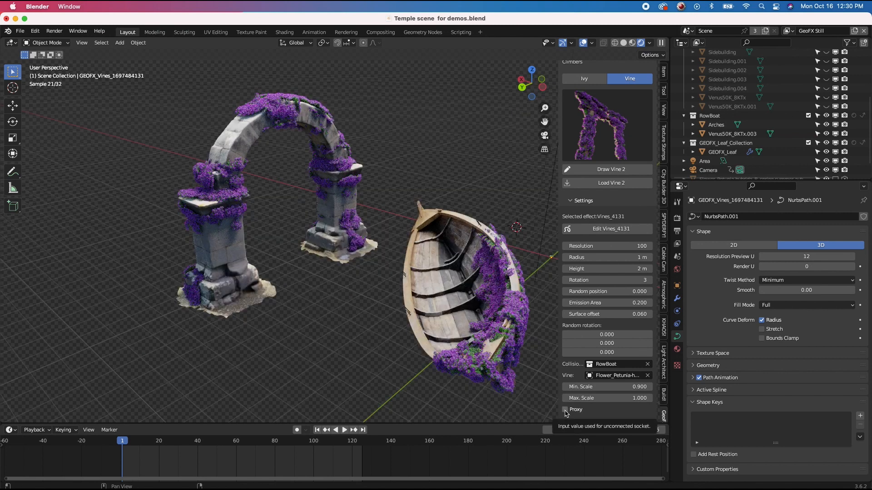
# - Turn the vines' proxy display back on and switch the viewport to solid shading
pyautogui.click(566, 409)
pyautogui.moveTo(522, 386); pyautogui.dragTo(330, 263, button='middle')
pyautogui.hscroll(-10, 329, 264)
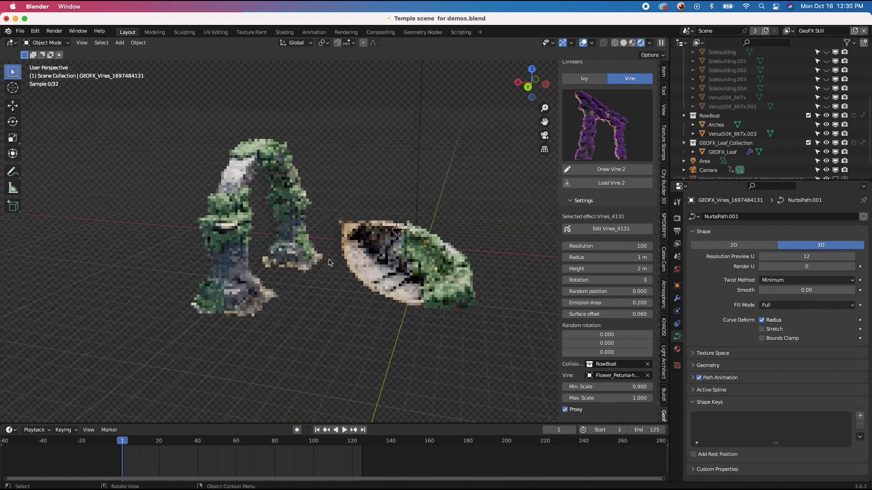
pyautogui.scroll(3, 330, 263)
pyautogui.hscroll(-5, 330, 263)
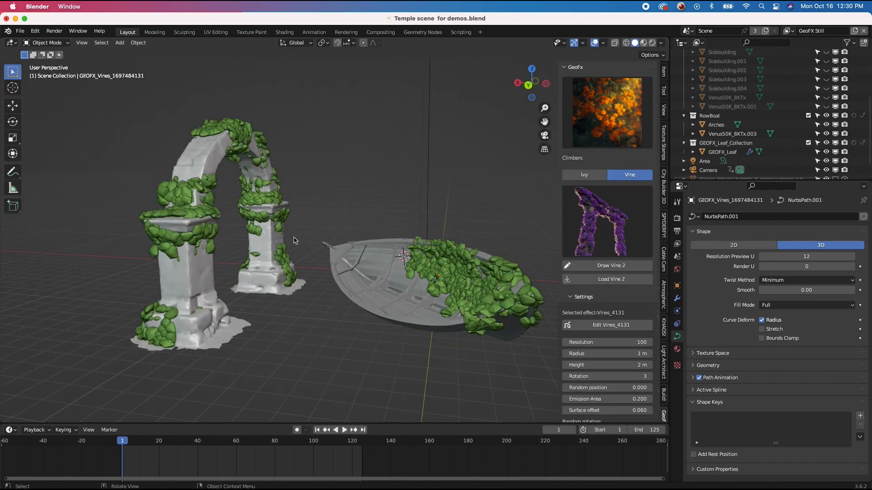
pyautogui.hscroll(-5, 480, 294)
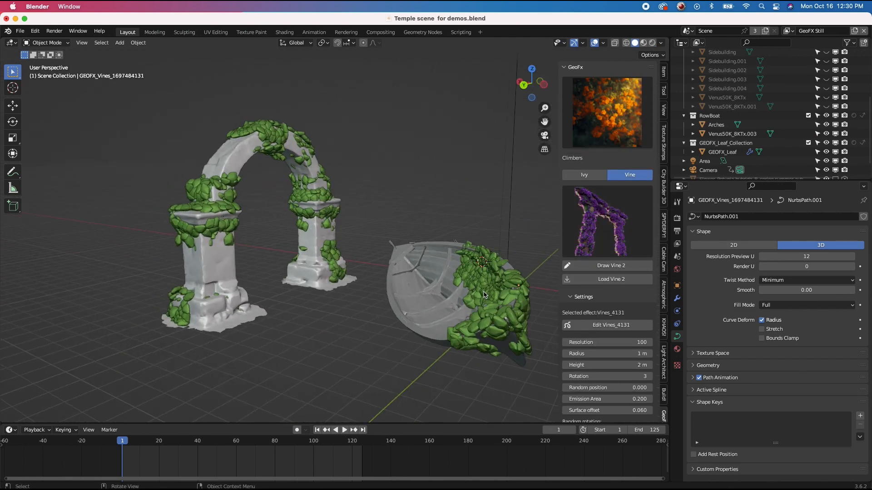
# - Delete the vine object covering the arch and rowboat
pyautogui.click(478, 287)
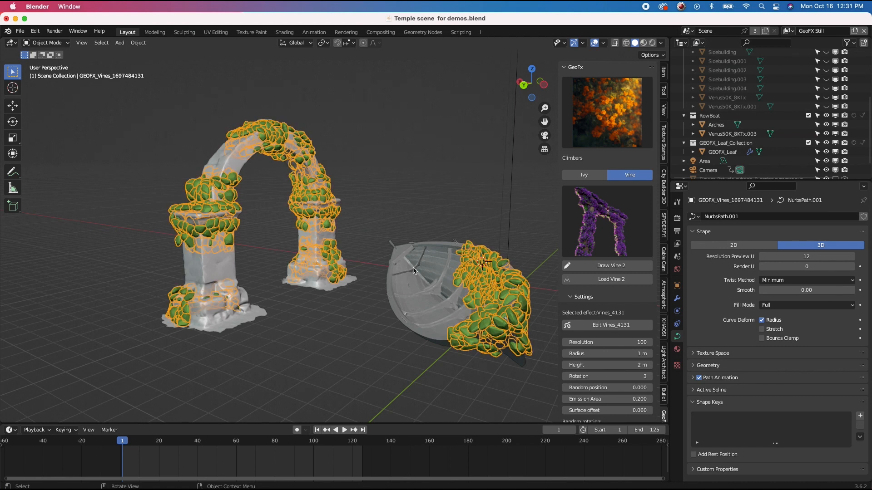
pyautogui.press('x')
pyautogui.click(355, 228)
# - Set the GeoFX effect type to Chain and start a chain drawing
pyautogui.click(598, 120)
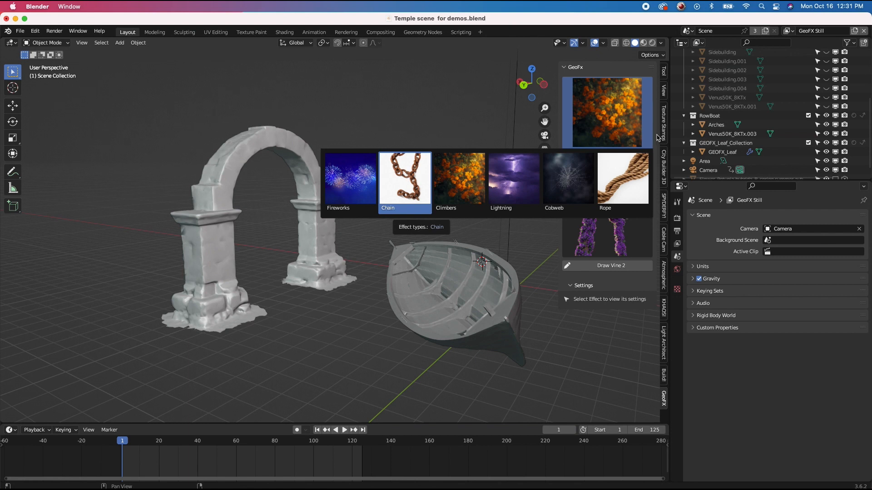
pyautogui.click(429, 271)
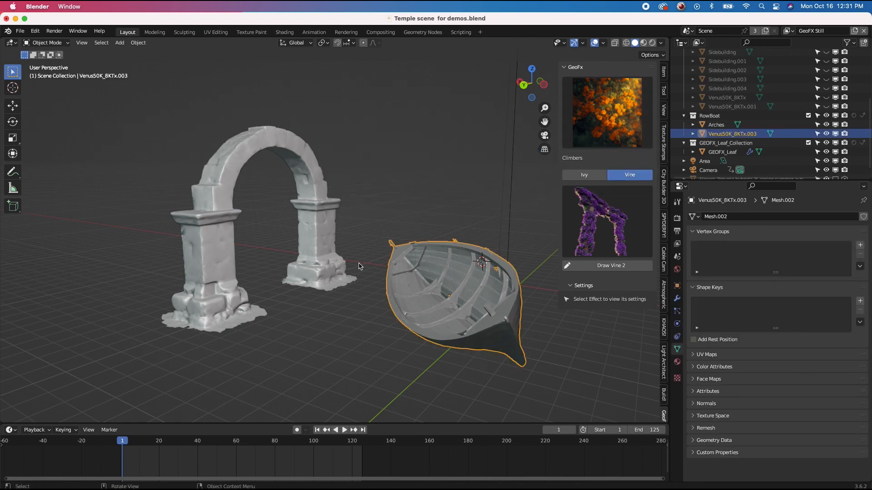
pyautogui.moveTo(361, 266); pyautogui.dragTo(409, 255, button='middle')
pyautogui.click(607, 113)
pyautogui.click(399, 173)
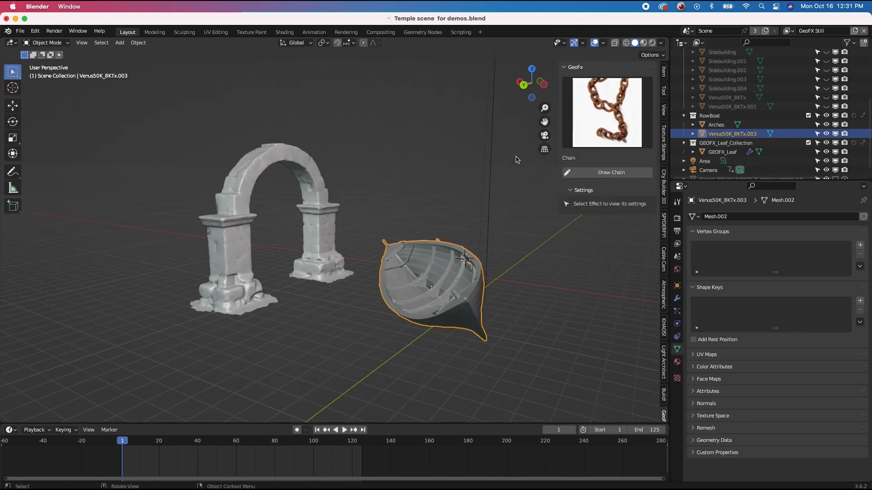
pyautogui.click(590, 173)
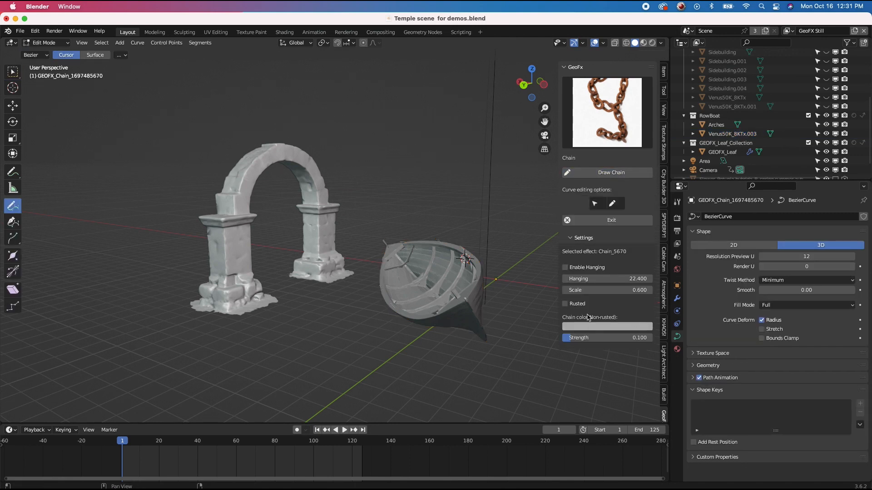
# - Place the 3D cursor at the base of the arch, just above the near pillar
pyautogui.moveTo(327, 218); pyautogui.dragTo(308, 205, button='middle')
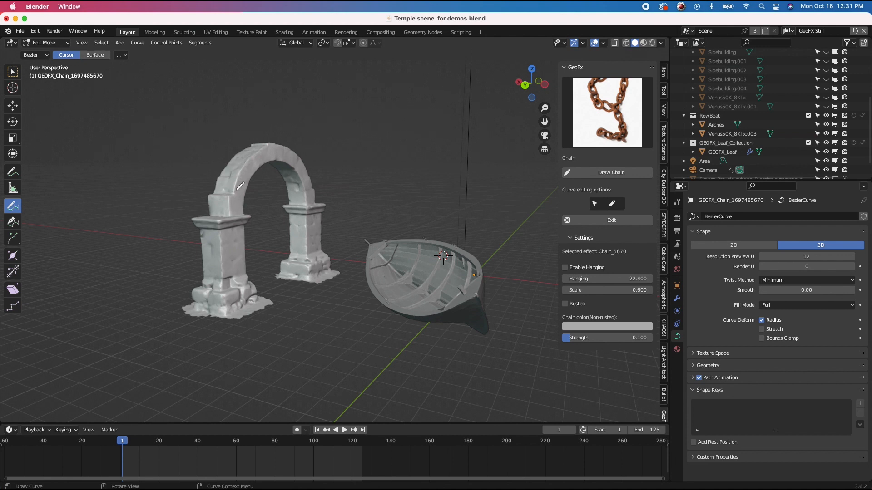
pyautogui.moveTo(396, 272); pyautogui.dragTo(414, 266, button='middle')
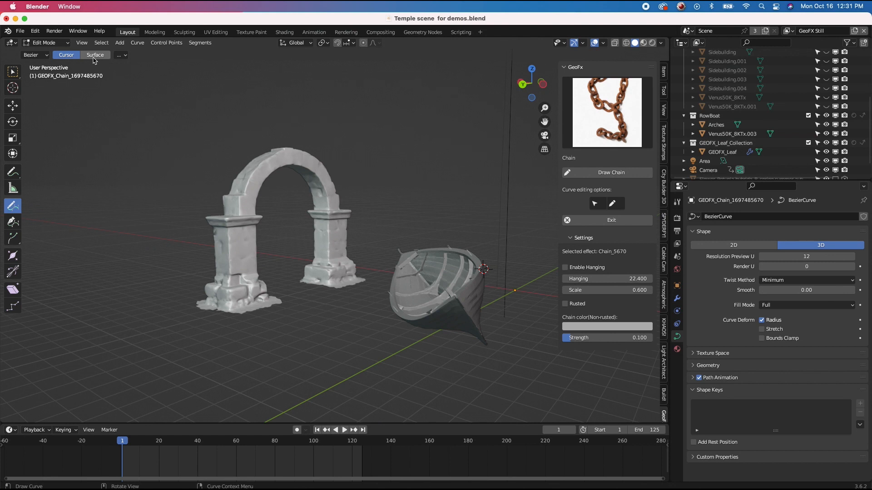
pyautogui.click(13, 87)
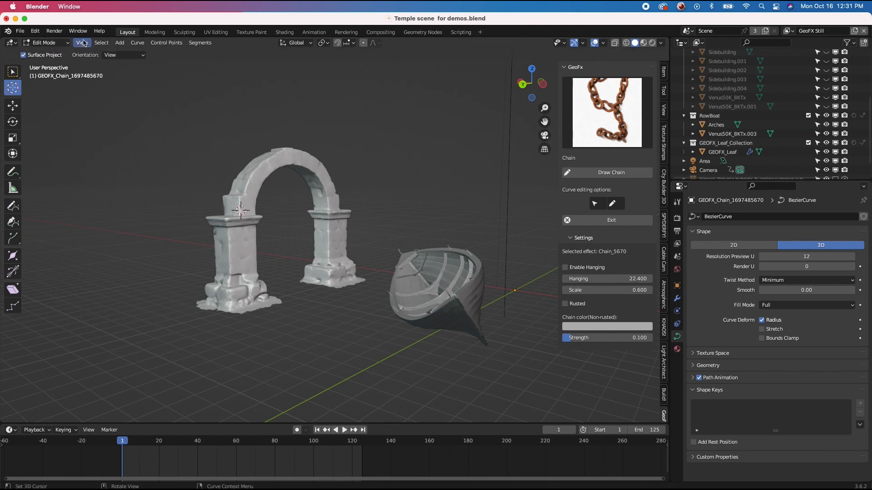
# - Draw a sagging chain at cursor depth from one pillar top across the arch opening to the other
pyautogui.click(13, 207)
pyautogui.moveTo(303, 208); pyautogui.dragTo(261, 210, button='middle')
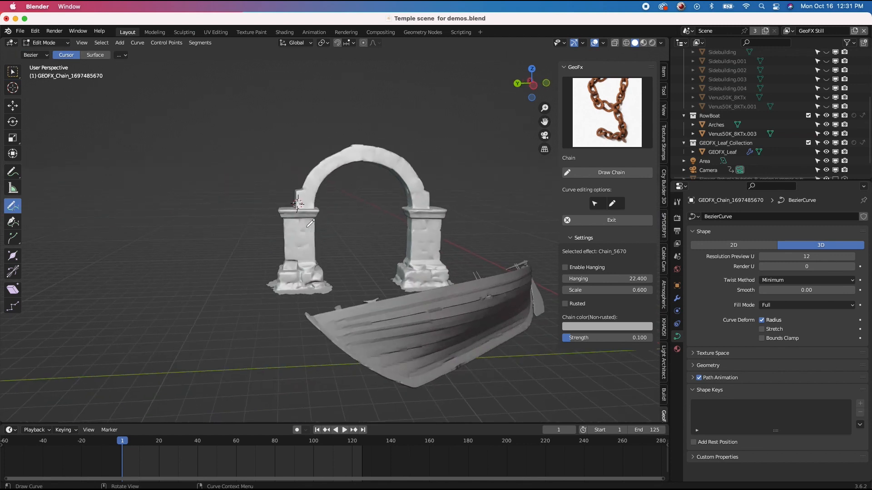
pyautogui.scroll(4, 300, 218)
pyautogui.keyDown('shift'); pyautogui.moveTo(309, 224); pyautogui.dragTo(322, 208, button='middle'); pyautogui.keyUp('shift')
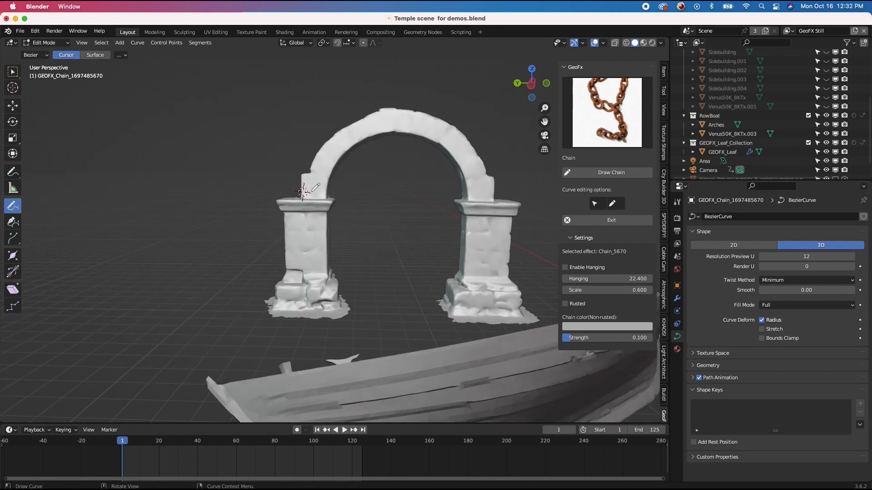
pyautogui.moveTo(480, 187); pyautogui.dragTo(489, 180)
pyautogui.moveTo(391, 217)
pyautogui.mouseDown(button='middle')
pyautogui.moveTo(333, 229)
pyautogui.moveTo(410, 221)
pyautogui.mouseUp(button='middle')
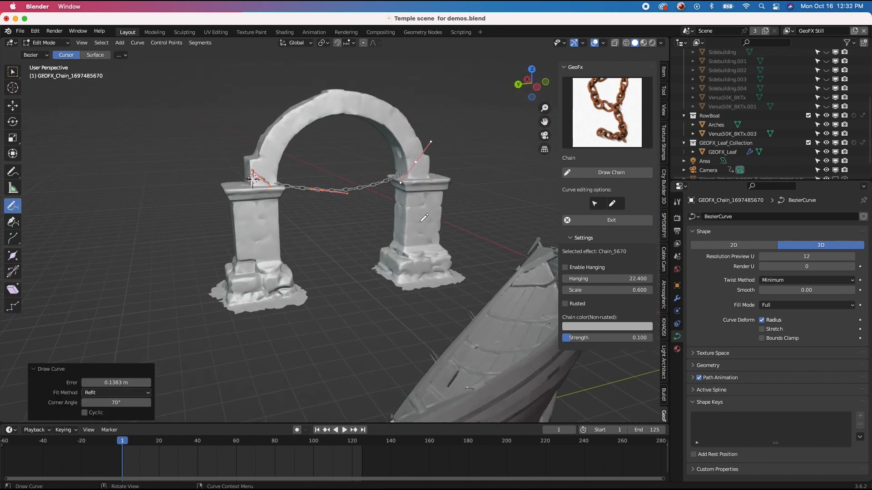
# - Switch the viewport to material preview and examine the chain between the pillars
pyautogui.scroll(6, 318, 201)
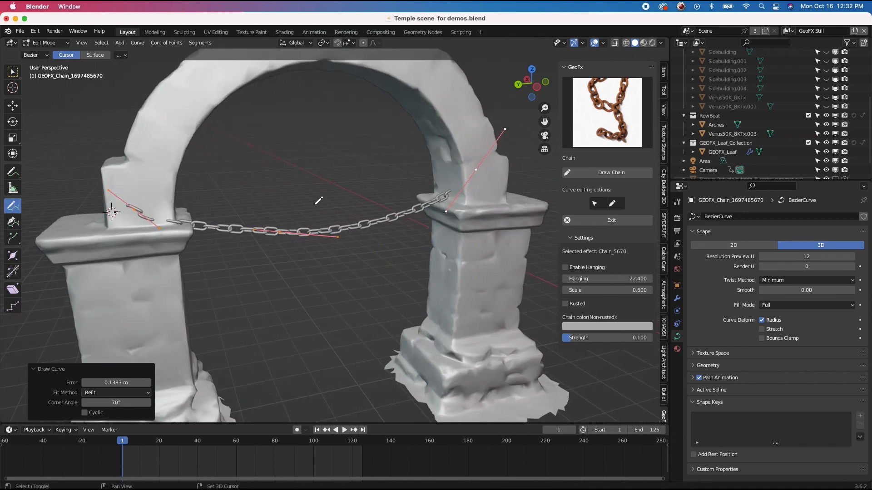
pyautogui.scroll(-6, 319, 201)
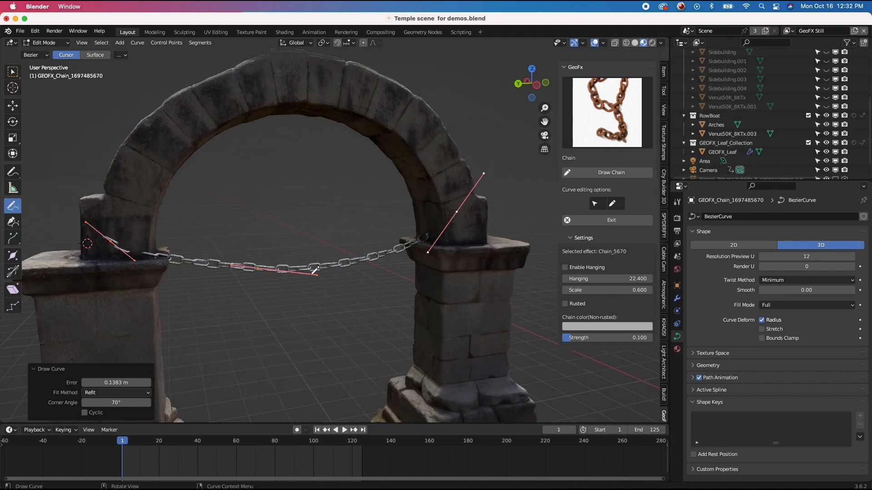
pyautogui.scroll(-4, 414, 325)
pyautogui.scroll(6, 417, 331)
pyautogui.keyDown('shift'); pyautogui.scroll(3, 417, 331); pyautogui.keyUp('shift')
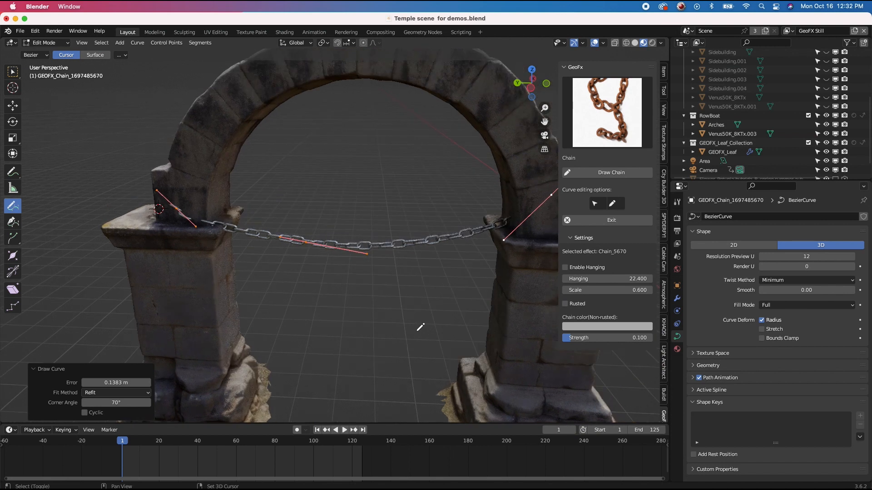
# - Select the chain's middle control point and move it up inside the arch opening
pyautogui.click(12, 72)
pyautogui.scroll(3, 382, 232)
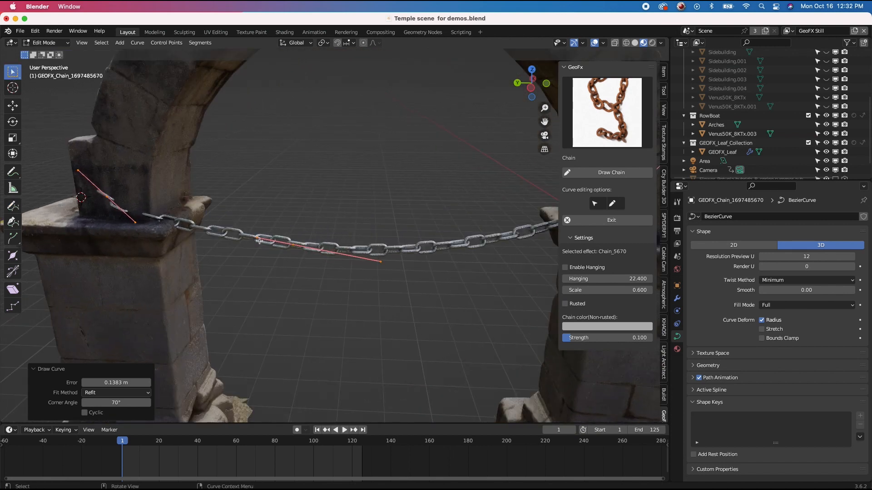
pyautogui.moveTo(328, 202); pyautogui.dragTo(222, 274)
pyautogui.press('g')
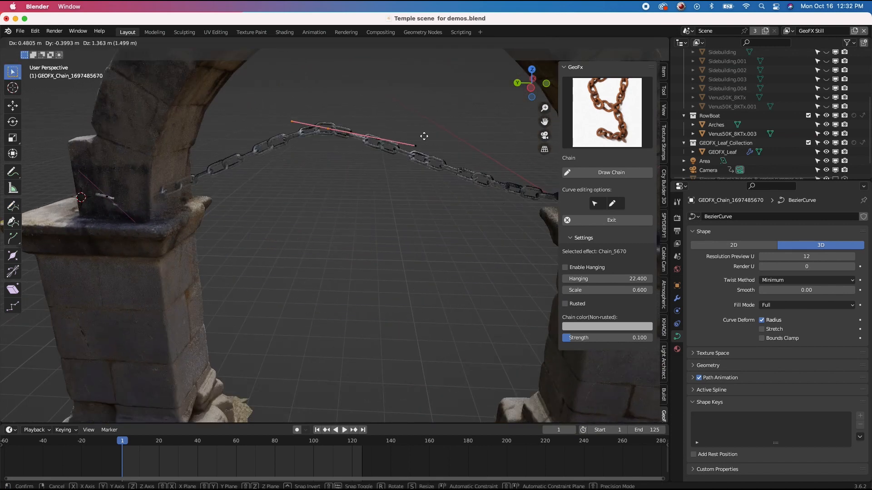
pyautogui.click(428, 132)
# - Rotate the chain's middle control point by -23.1° and scale it to 0.225
pyautogui.scroll(-5, 428, 132)
pyautogui.press('r')
pyautogui.click(424, 292)
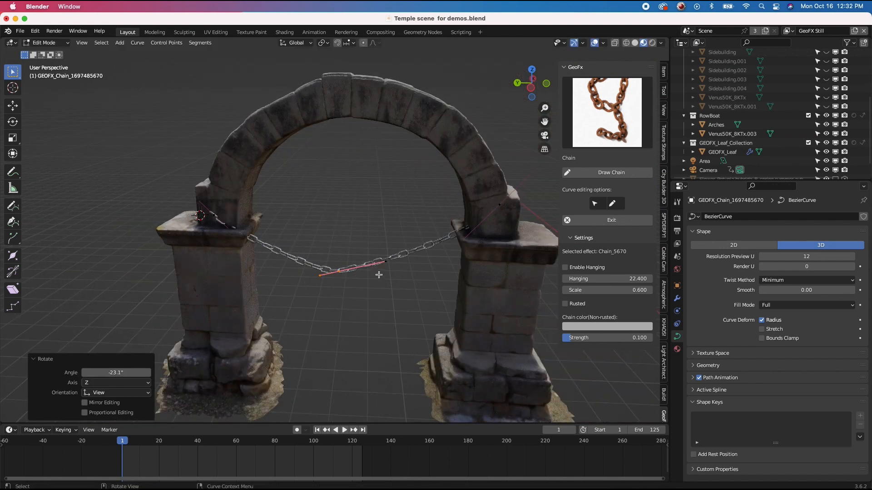
pyautogui.press('s')
pyautogui.click(361, 259)
# - Move the chain's middle control point up against the underside of the arch's crown
pyautogui.press('g')
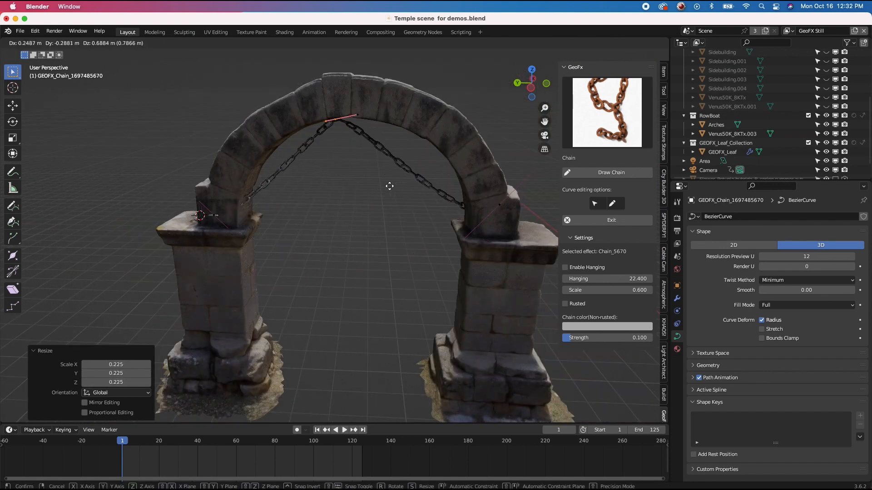
pyautogui.click(394, 187)
pyautogui.scroll(4, 392, 187)
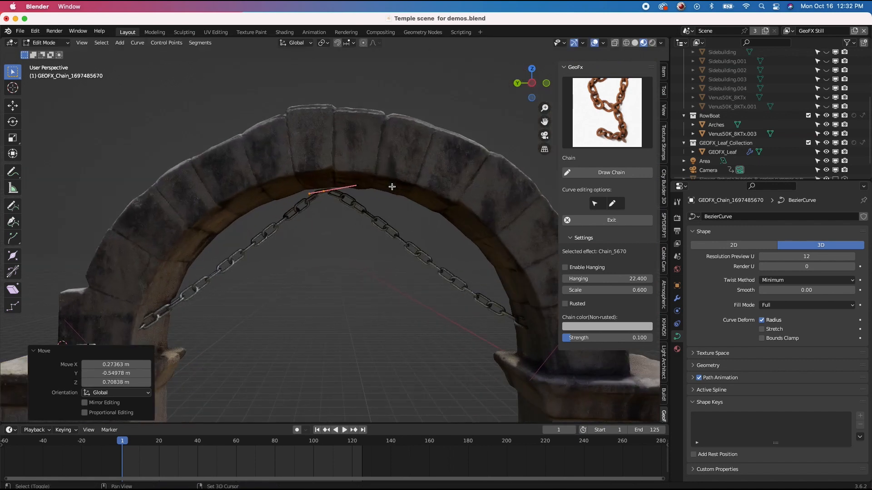
pyautogui.press('g')
pyautogui.click(367, 204)
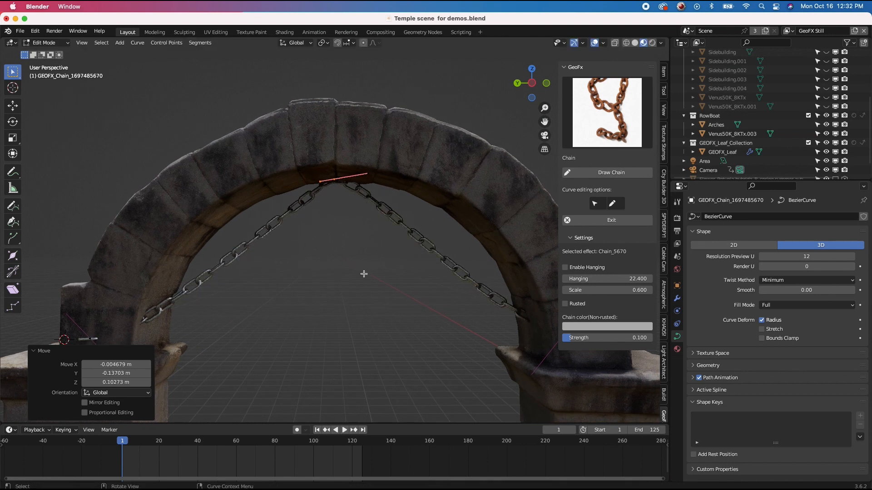
# - Extrude the chain's end point outward from the far pillar by about 0.67 m in X, -7.08 m in Y and 1.88 m in Z
pyautogui.scroll(-4, 363, 274)
pyautogui.keyDown('shift'); pyautogui.moveTo(535, 248); pyautogui.dragTo(448, 253, button='middle'); pyautogui.keyUp('shift')
pyautogui.click(431, 293)
pyautogui.scroll(-3, 446, 256)
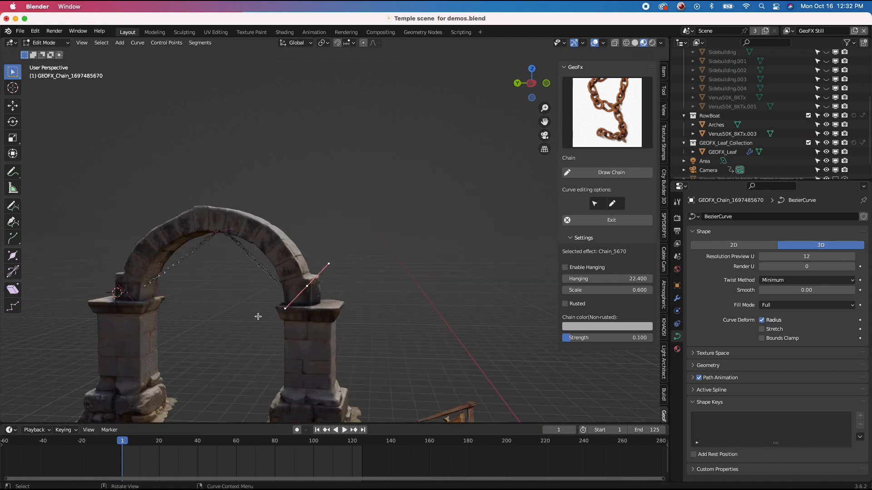
pyautogui.press('e')
pyautogui.click(457, 263)
pyautogui.scroll(-2, 457, 264)
pyautogui.keyDown('shift'); pyautogui.moveTo(532, 253); pyautogui.dragTo(458, 264, button='middle'); pyautogui.keyUp('shift')
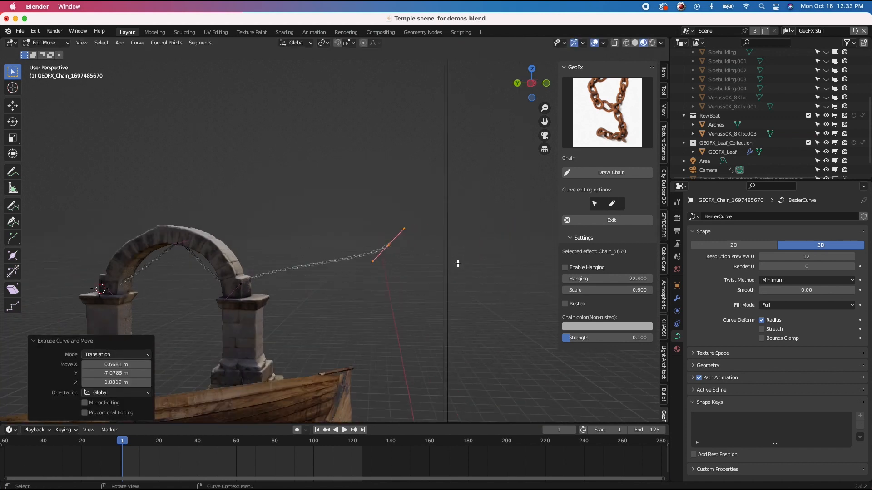
# - Extrude the chain end back toward the arch by about -0.51 m in X, 6.16 m in Y and 4.19 m in Z
pyautogui.press('e')
pyautogui.click(194, 227)
pyautogui.keyDown('shift'); pyautogui.hscroll(-5, 194, 228); pyautogui.keyUp('shift')
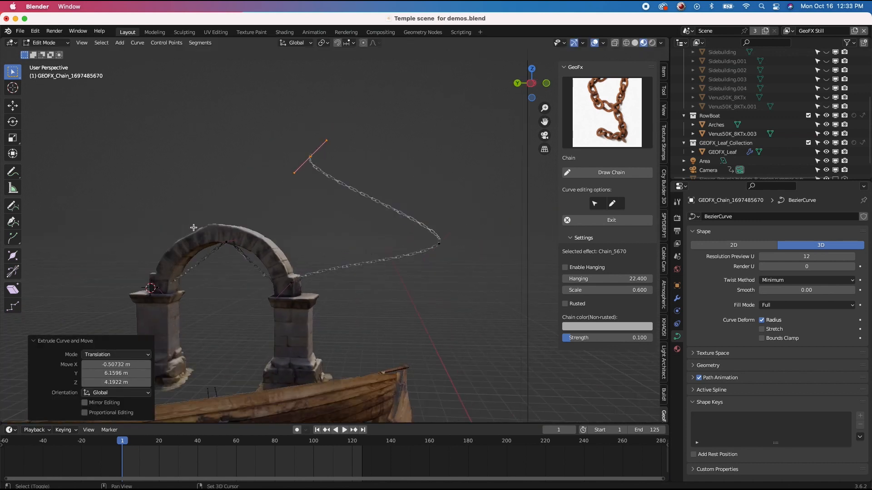
# - Extrude the chain end above the arch by about -0.60 m, 6.91 m and 1.97 m, and rotate the new point by -164°
pyautogui.scroll(3, 193, 227)
pyautogui.scroll(-2, 194, 227)
pyautogui.press('e')
pyautogui.click(261, 214)
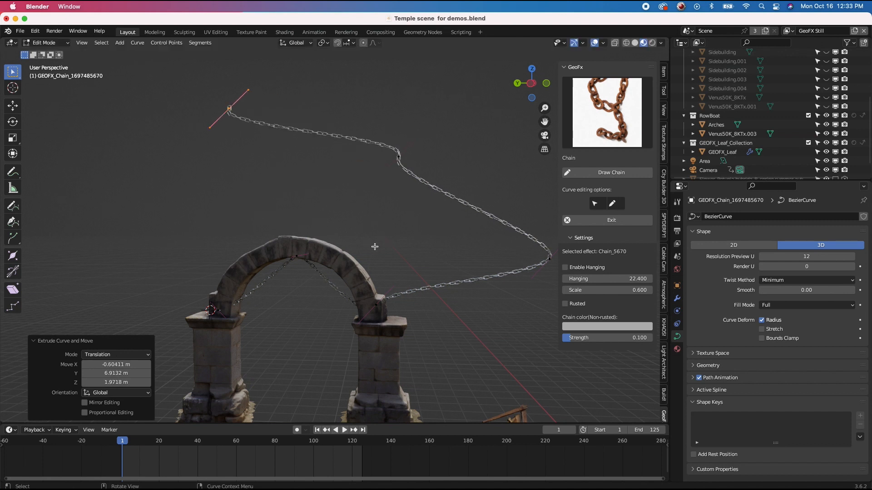
pyautogui.keyDown('shift'); pyautogui.hscroll(-4, 375, 247); pyautogui.keyUp('shift')
pyautogui.press('r')
pyautogui.click(359, 89)
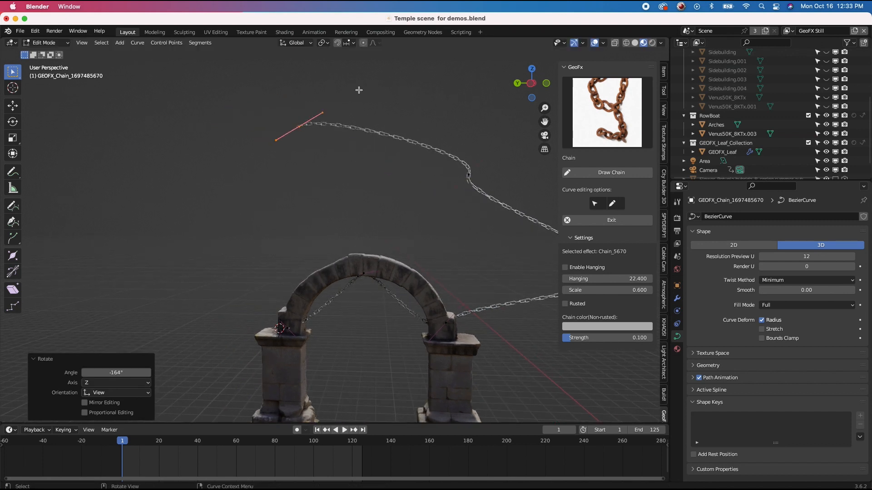
# - Move the chain's free end down and farther outward from the arch
pyautogui.press('g')
pyautogui.click(230, 190)
# - Reshape the chain's bend above the arch by trackball-rotating its control point 39.5° and -198°, scaling and moving it, and rotating it -32.5°
pyautogui.moveTo(515, 156); pyautogui.dragTo(386, 231)
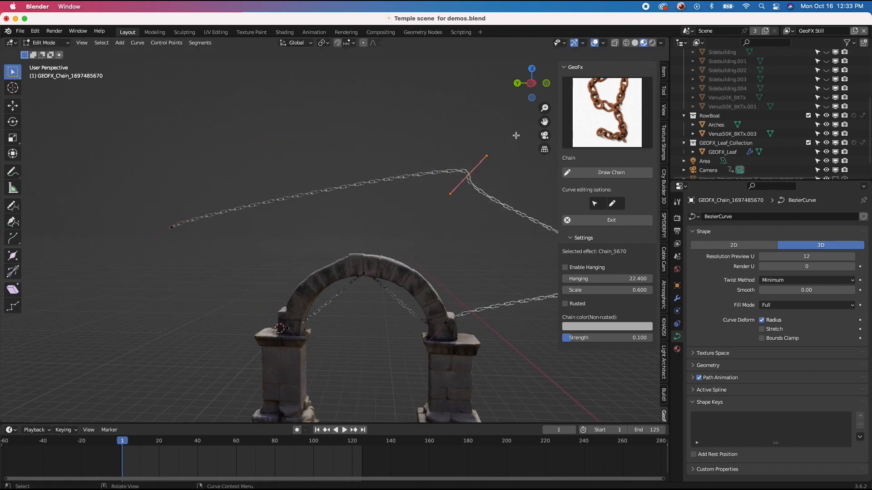
pyautogui.press('r')
pyautogui.press('r')
pyautogui.click(378, 200)
pyautogui.press('s')
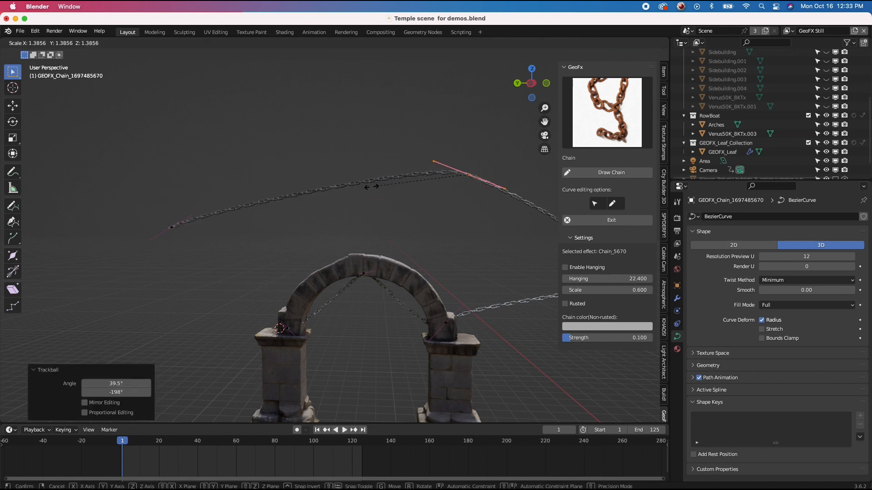
pyautogui.click(394, 176)
pyautogui.press('g')
pyautogui.click(353, 172)
pyautogui.press('r')
pyautogui.click(366, 184)
# - Enable hanging on the chain and set the hanging amount to 4.8
pyautogui.scroll(-2, 368, 221)
pyautogui.scroll(2, 368, 222)
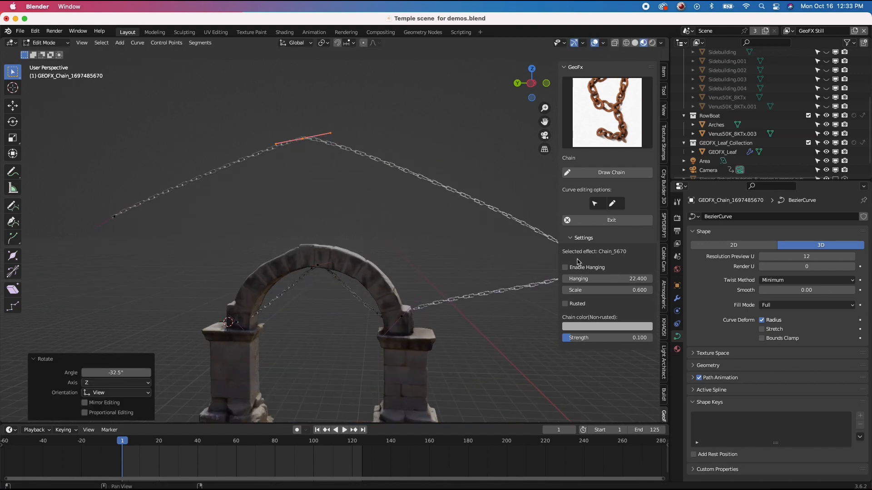
pyautogui.keyDown('shift'); pyautogui.moveTo(407, 255); pyautogui.dragTo(387, 253, button='middle'); pyautogui.keyUp('shift')
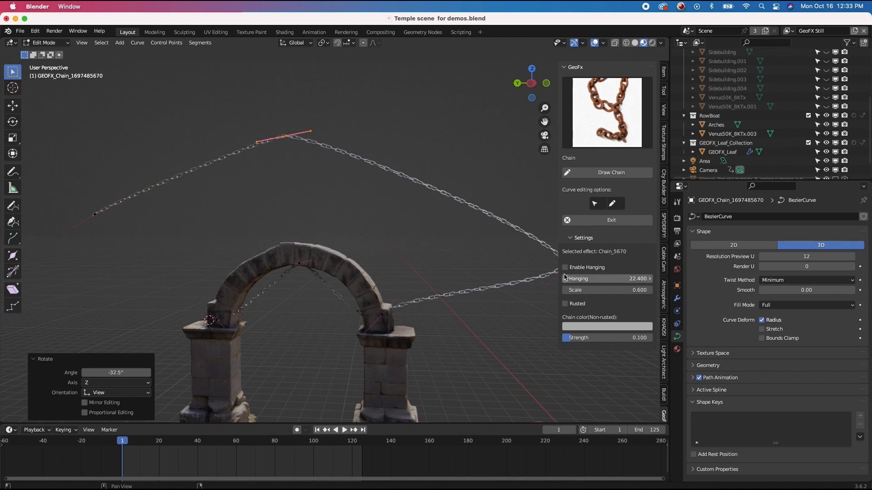
pyautogui.click(565, 268)
pyautogui.moveTo(338, 238); pyautogui.dragTo(336, 238, button='middle')
pyautogui.scroll(-3, 336, 238)
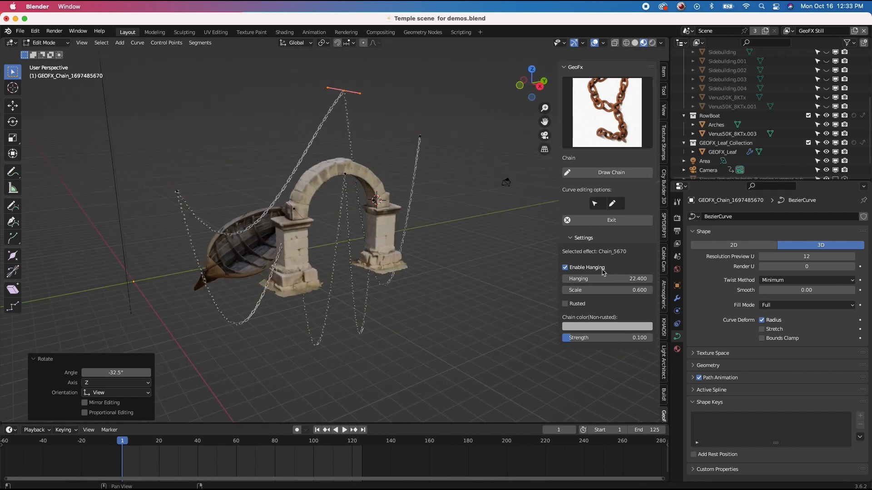
pyautogui.moveTo(604, 279); pyautogui.dragTo(503, 278)
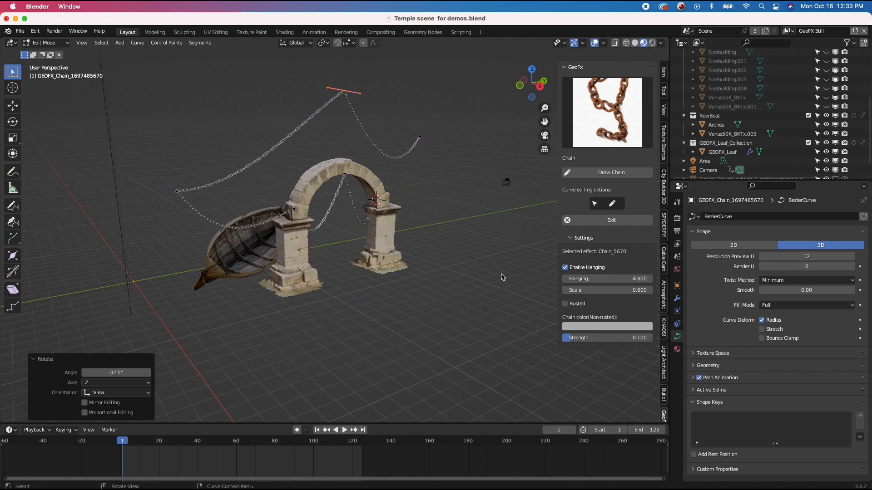
# - Try a chain scale of 3.5, and reduce it to 0.9
pyautogui.moveTo(308, 227); pyautogui.dragTo(309, 226, button='middle')
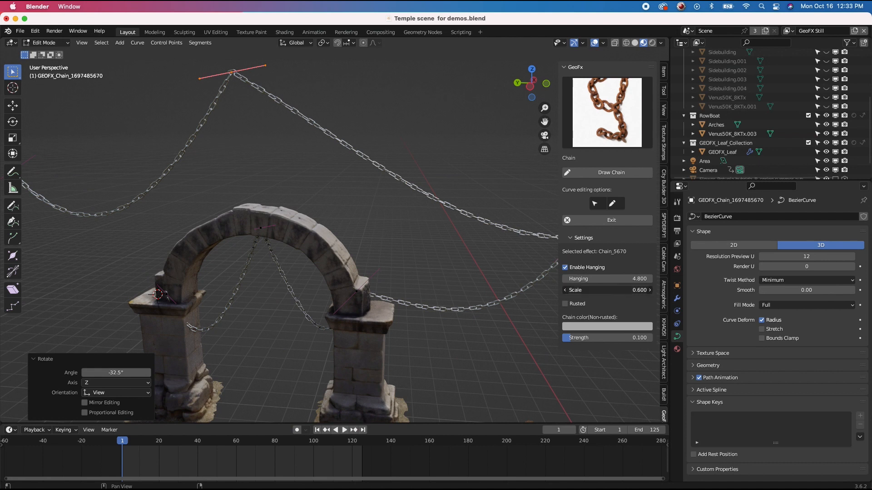
pyautogui.moveTo(607, 290); pyautogui.dragTo(654, 290)
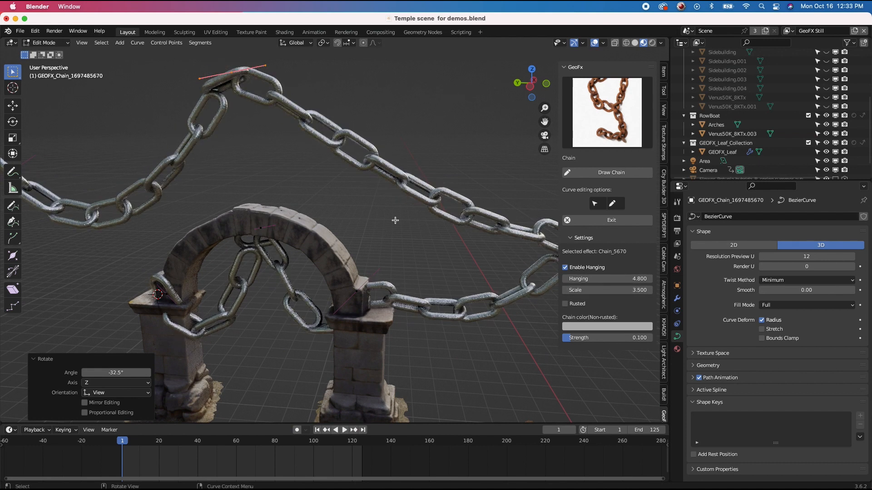
pyautogui.scroll(-4, 395, 221)
pyautogui.moveTo(295, 194)
pyautogui.mouseDown(button='middle')
pyautogui.moveTo(331, 192)
pyautogui.moveTo(295, 194)
pyautogui.mouseUp(button='middle')
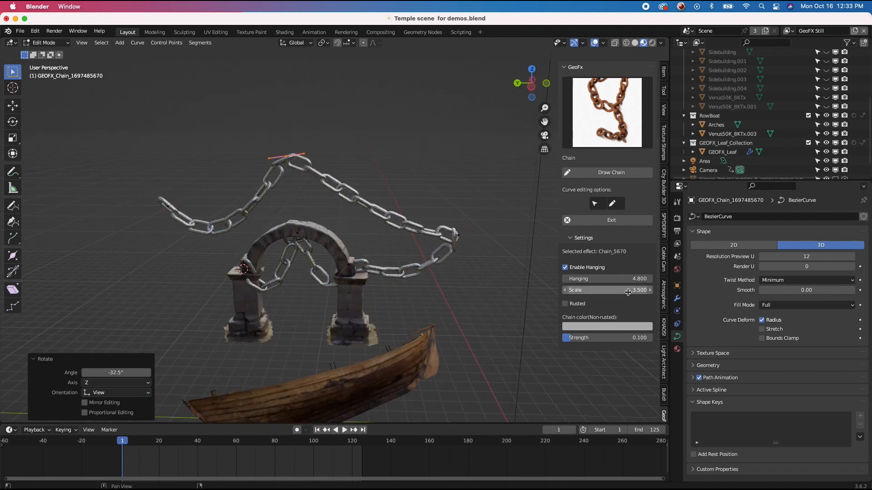
pyautogui.moveTo(628, 292); pyautogui.dragTo(586, 292)
pyautogui.scroll(3, 369, 308)
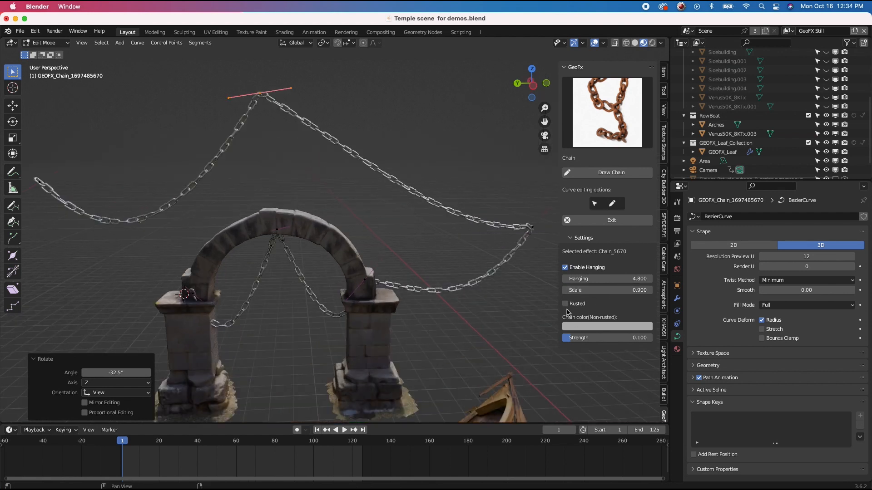
# - Tint the non-rusted chain colour to a slightly bluish light grey and set its strength to 0.249
pyautogui.moveTo(316, 249); pyautogui.dragTo(538, 288, button='middle')
pyautogui.click(589, 327)
pyautogui.moveTo(615, 217); pyautogui.dragTo(585, 199)
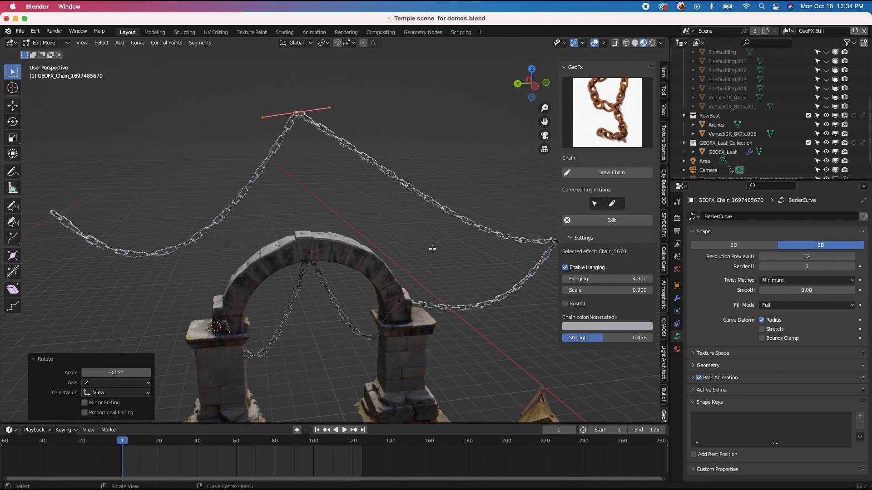
pyautogui.moveTo(432, 249)
pyautogui.mouseDown(button='middle')
pyautogui.moveTo(310, 238)
pyautogui.moveTo(437, 240)
pyautogui.mouseUp(button='middle')
pyautogui.scroll(2, 309, 238)
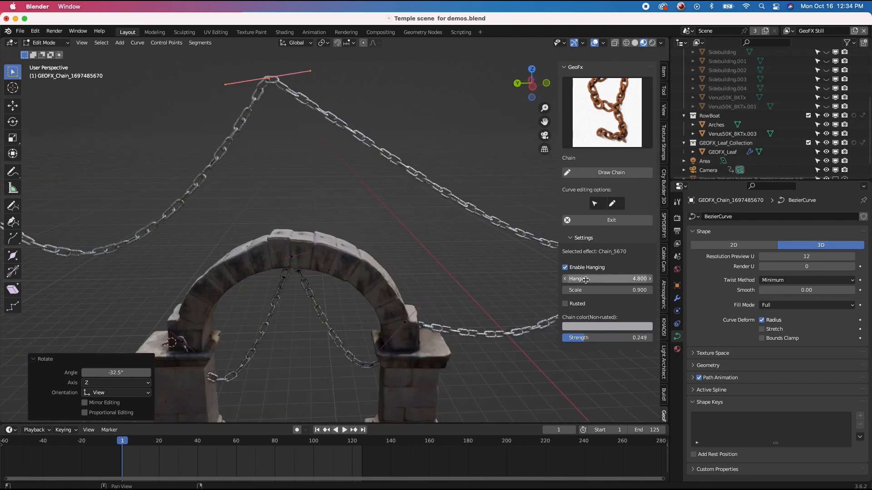
# - Turn on the Rusted look for the chain
pyautogui.click(565, 305)
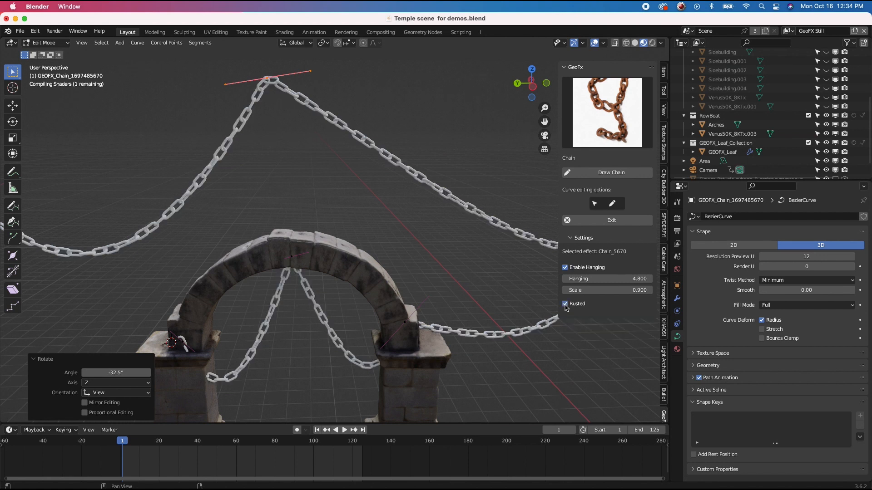
pyautogui.scroll(-3, 349, 198)
pyautogui.moveTo(349, 198); pyautogui.dragTo(367, 200, button='middle')
pyautogui.moveTo(370, 233); pyautogui.dragTo(364, 216, button='middle')
pyautogui.scroll(2, 371, 233)
# - Preview the rusted chain in Rendered shading and examine its links up close around the arch
pyautogui.press('z')
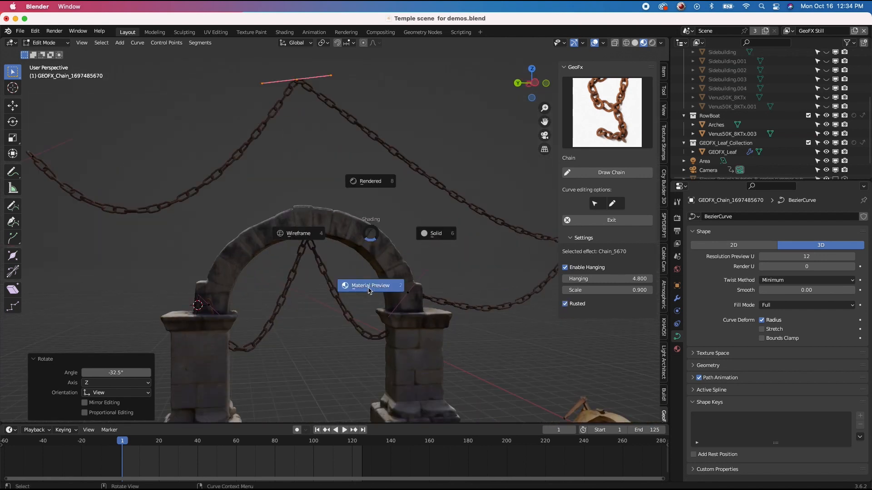
pyautogui.click(362, 181)
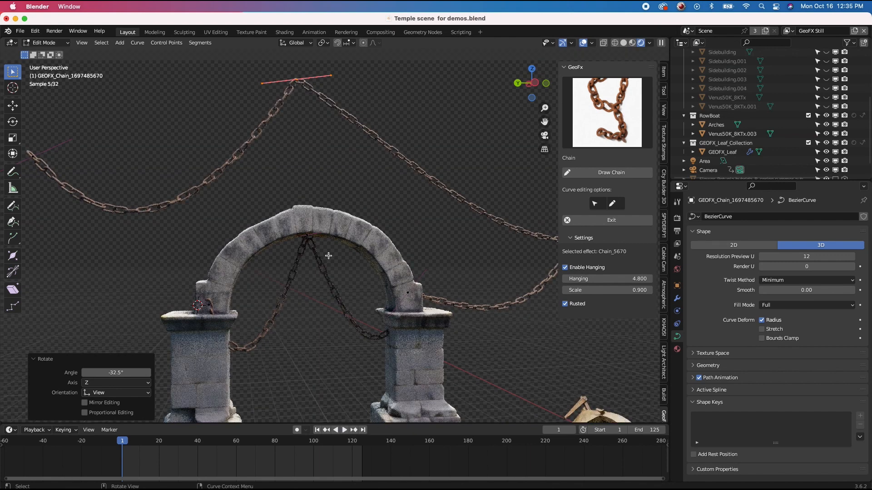
pyautogui.moveTo(329, 255); pyautogui.dragTo(469, 245, button='middle')
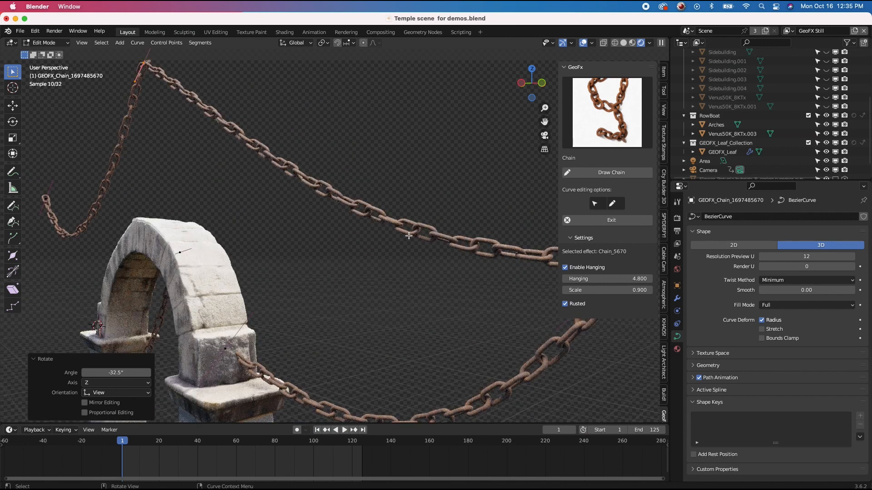
pyautogui.scroll(-4, 308, 276)
pyautogui.keyDown('shift'); pyautogui.moveTo(308, 276); pyautogui.dragTo(363, 261, button='middle'); pyautogui.keyUp('shift')
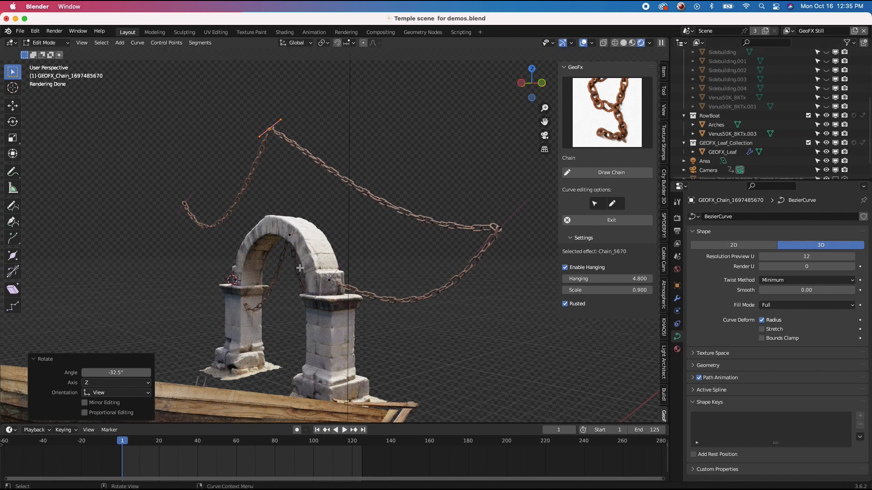
# - Return the viewport to Solid shading and exit the chain's curve editing
pyautogui.press('z')
pyautogui.click(365, 270)
pyautogui.moveTo(364, 270); pyautogui.dragTo(397, 270, button='middle')
pyautogui.scroll(-1, 397, 269)
pyautogui.click(600, 220)
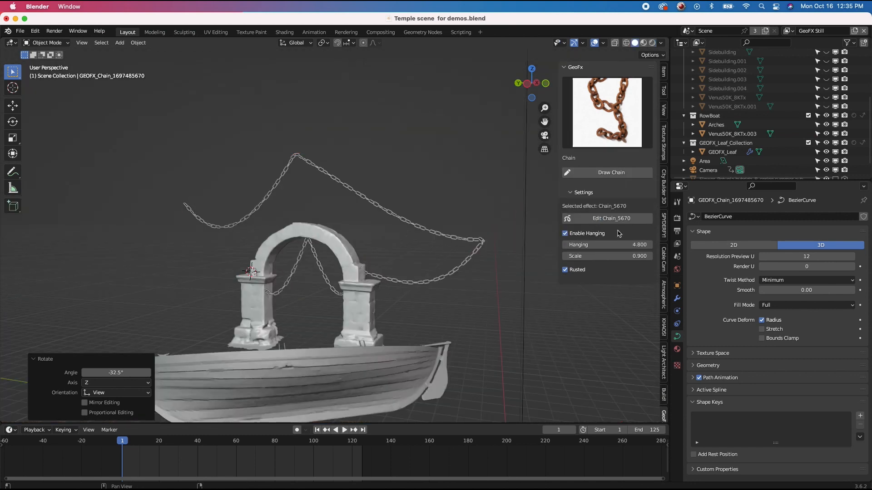
# - Delete the chain from the scene
pyautogui.click(348, 187)
pyautogui.press('x')
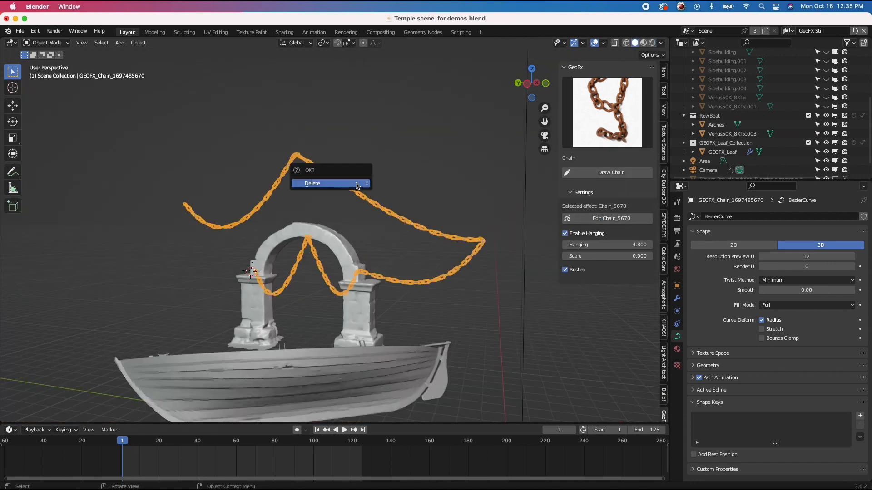
pyautogui.click(356, 187)
# - Choose the Rope effect and draw a slightly sagging rope between the tops of the arch's two pillars
pyautogui.click(612, 106)
pyautogui.click(619, 180)
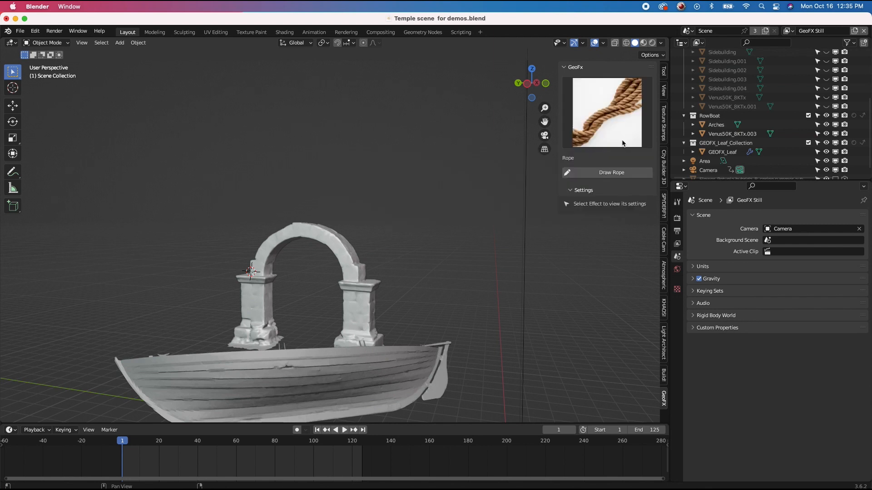
pyautogui.moveTo(461, 245); pyautogui.dragTo(283, 272, button='middle')
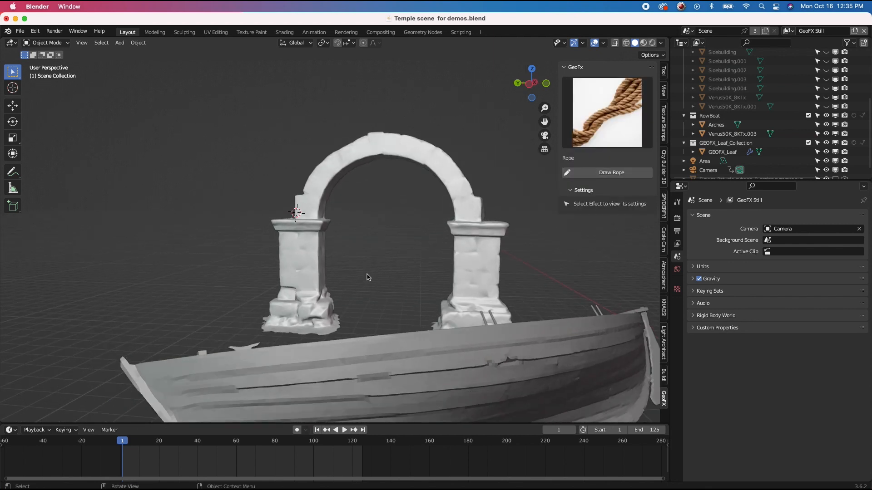
pyautogui.moveTo(366, 275); pyautogui.dragTo(368, 278, button='middle')
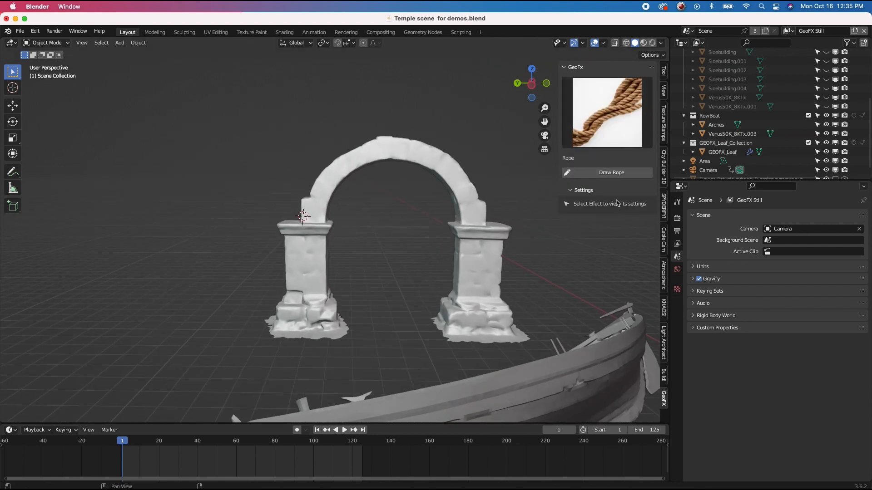
pyautogui.click(596, 173)
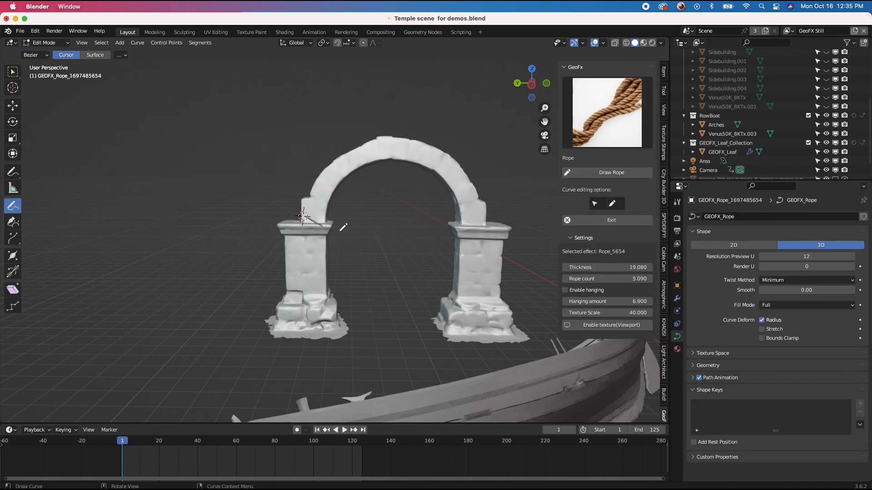
pyautogui.moveTo(486, 220); pyautogui.dragTo(487, 220)
pyautogui.scroll(2, 409, 237)
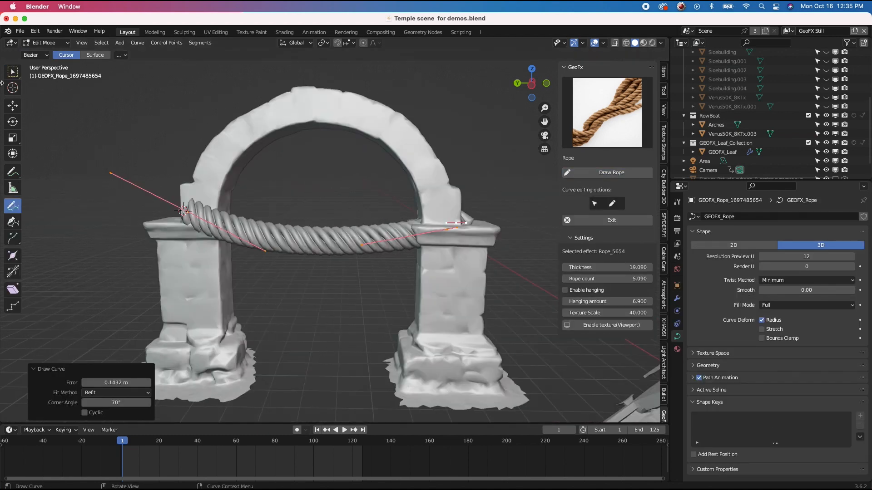
# - Try a rope thickness of 5, and reduce it to 3
pyautogui.click(611, 268)
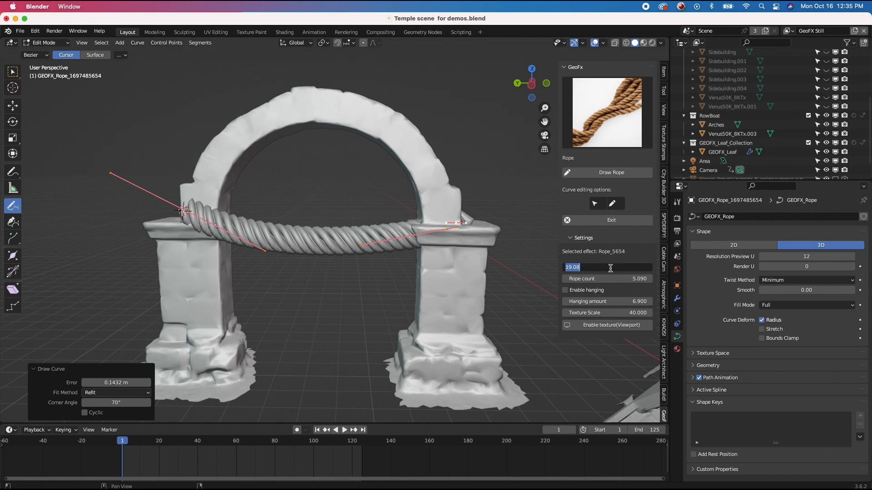
pyautogui.write('5')
pyautogui.press('Return')
pyautogui.click(619, 270)
pyautogui.write('3')
pyautogui.press('Return')
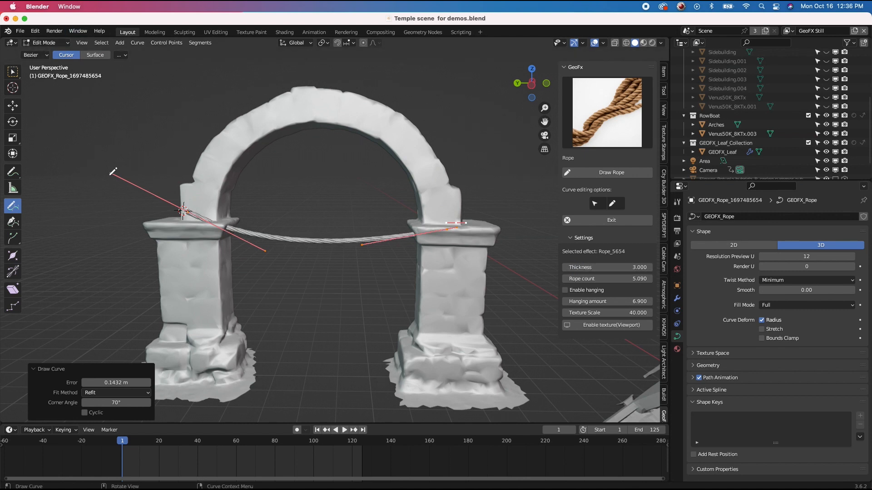
# - Move the rope's end point outward from the far pillar by about 0.34 m in X, -4.76 m in Y and 1.52 m in Z
pyautogui.click(13, 72)
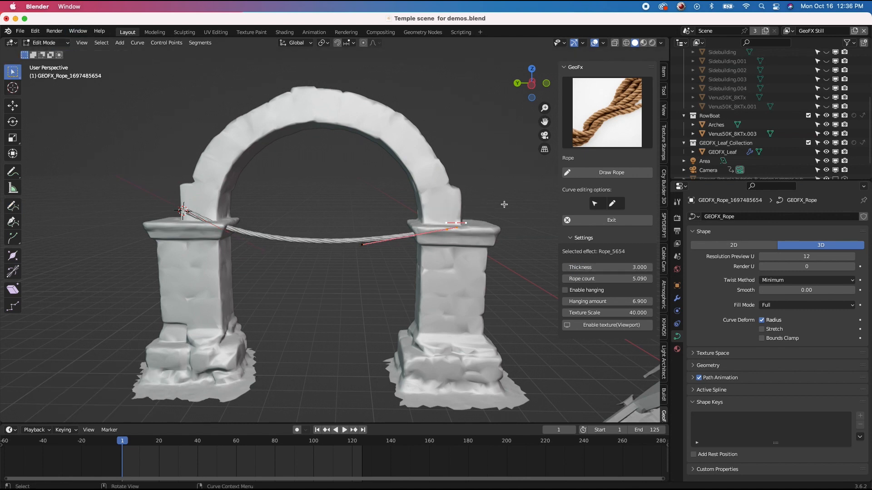
pyautogui.moveTo(509, 203); pyautogui.dragTo(430, 228)
pyautogui.scroll(-2, 377, 272)
pyautogui.press('g')
pyautogui.click(491, 236)
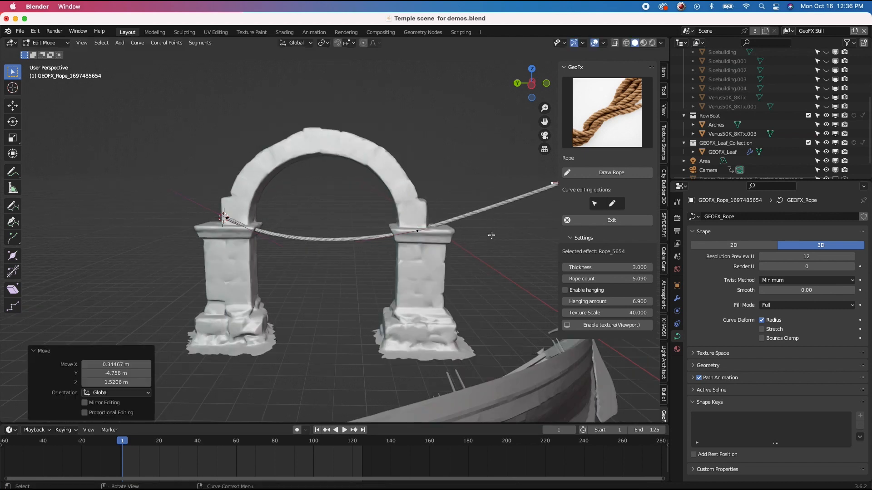
# - Move the rope end by about 0.14, -3.68 and 0.29 m, and readjust it by about -0.12, 2.32 and -0.38 m
pyautogui.keyDown('shift'); pyautogui.moveTo(491, 236); pyautogui.dragTo(449, 255, button='middle'); pyautogui.keyUp('shift')
pyautogui.press('g')
pyautogui.click(482, 249)
pyautogui.scroll(-1, 481, 249)
pyautogui.press('g')
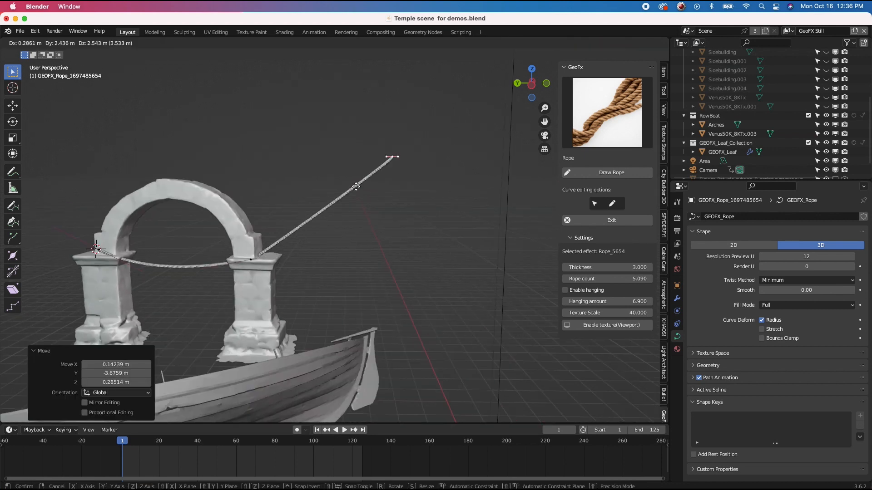
pyautogui.click(408, 265)
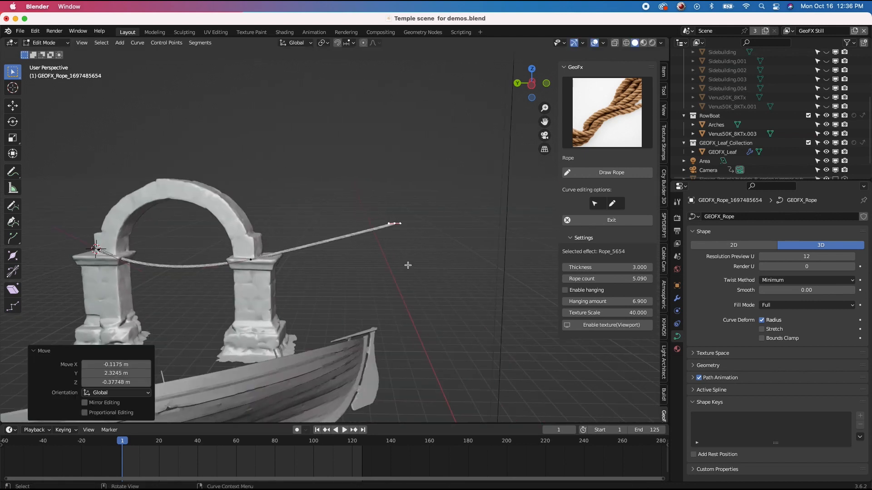
# - Enable hanging on the rope with an amount of 5.8, and set its thickness to 6.9 and rope count to 6.29
pyautogui.click(565, 291)
pyautogui.moveTo(597, 300)
pyautogui.mouseDown()
pyautogui.moveTo(606, 301)
pyautogui.moveTo(592, 301)
pyautogui.mouseUp()
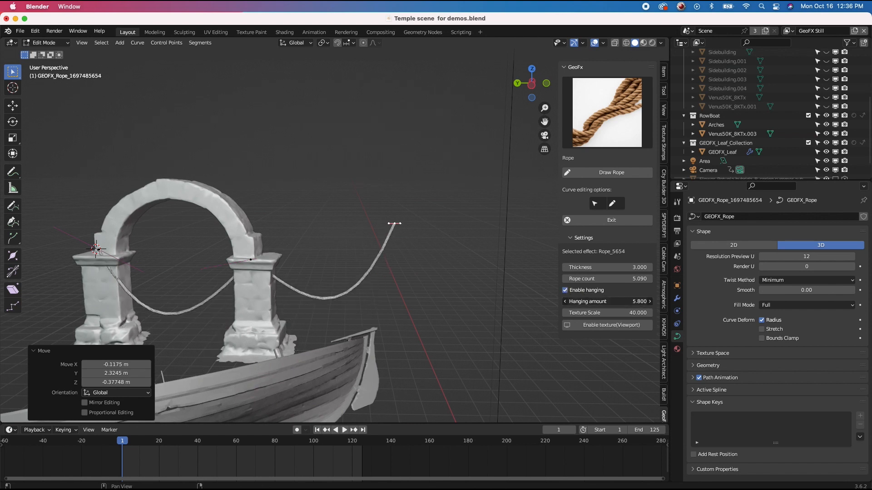
pyautogui.keyDown('shift'); pyautogui.moveTo(509, 303); pyautogui.dragTo(566, 284, button='middle'); pyautogui.keyUp('shift')
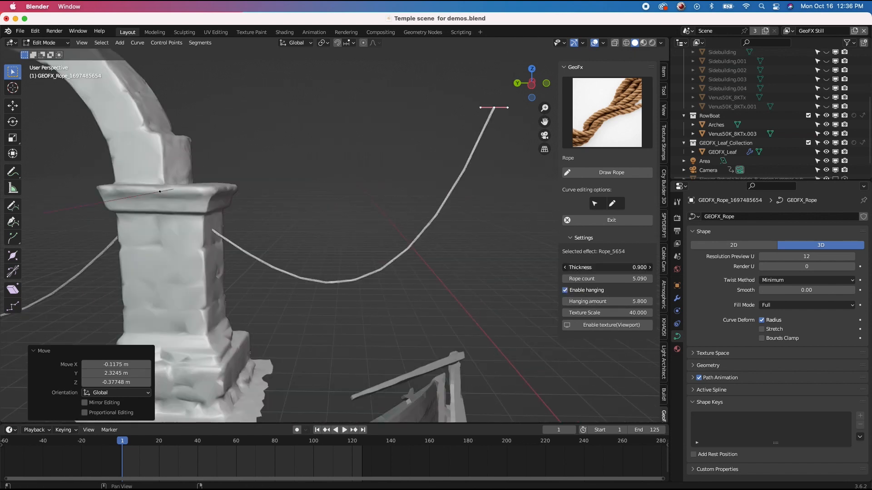
pyautogui.moveTo(606, 268); pyautogui.dragTo(576, 279)
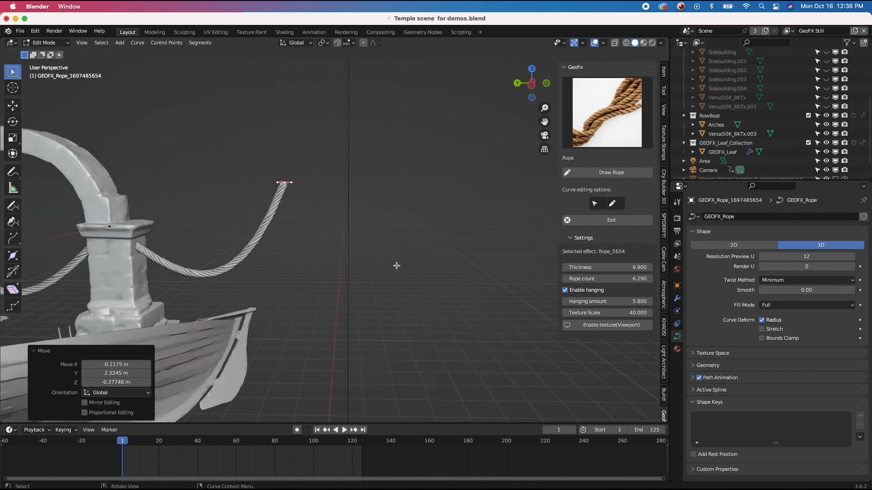
# - Extrude the rope end away from the arch by about 5.66 m in X, -3.13 m in Y and 1.87 m in Z
pyautogui.keyDown('shift'); pyautogui.hscroll(-5, 397, 266); pyautogui.keyUp('shift')
pyautogui.moveTo(396, 266); pyautogui.dragTo(272, 279, button='middle')
pyautogui.press('e')
pyautogui.click(483, 204)
pyautogui.keyDown('shift'); pyautogui.hscroll(5, 483, 204); pyautogui.keyUp('shift')
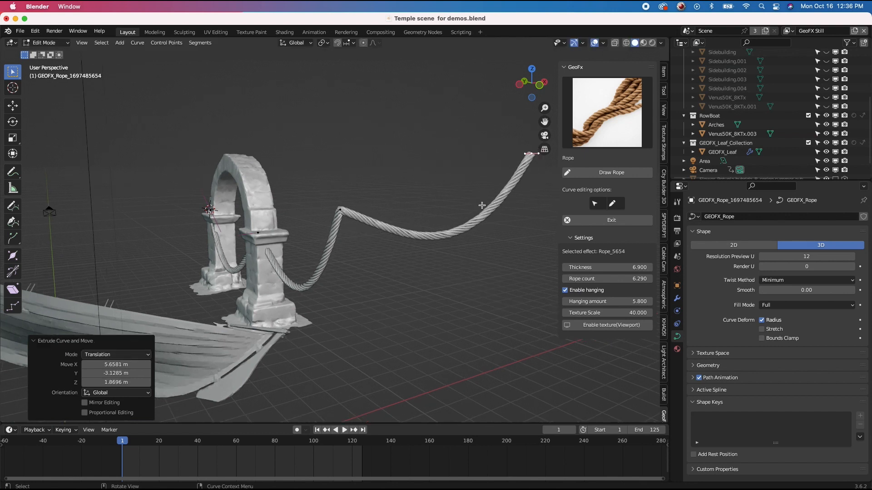
# - Extrude the rope end again by about 5.70 m in X, 5.34 m in Y and -0.51 m in Z
pyautogui.scroll(-4, 482, 204)
pyautogui.press('e')
pyautogui.click(397, 248)
pyautogui.moveTo(397, 247); pyautogui.dragTo(397, 251, button='middle')
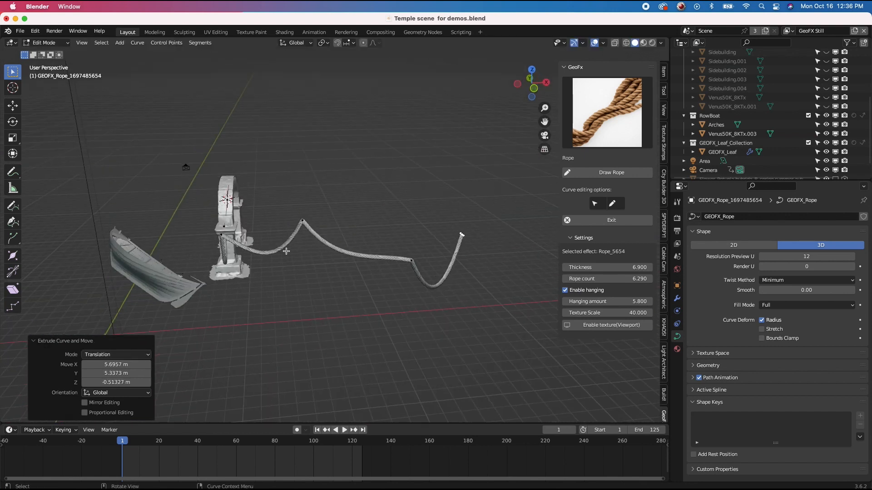
# - Enable the rope's texture in the viewport
pyautogui.hscroll(10, 286, 251)
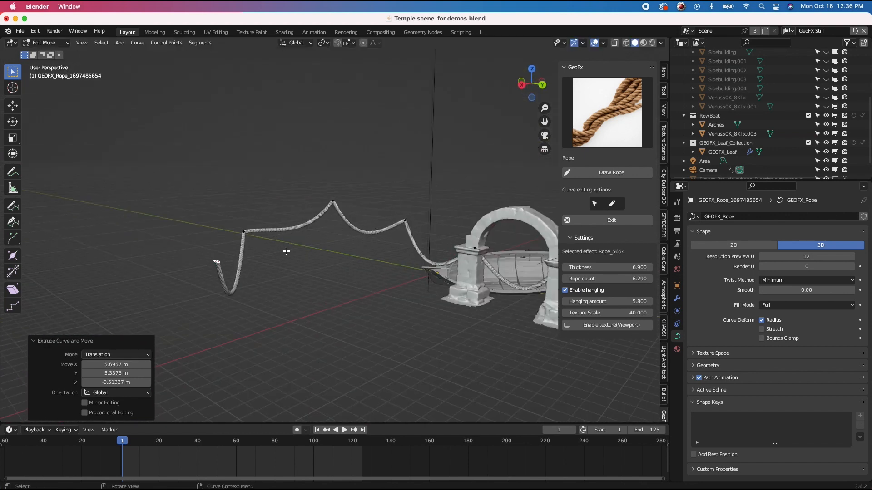
pyautogui.keyDown('shift'); pyautogui.hscroll(-4, 286, 251); pyautogui.keyUp('shift')
pyautogui.hscroll(10, 286, 252)
pyautogui.hscroll(-10, 287, 251)
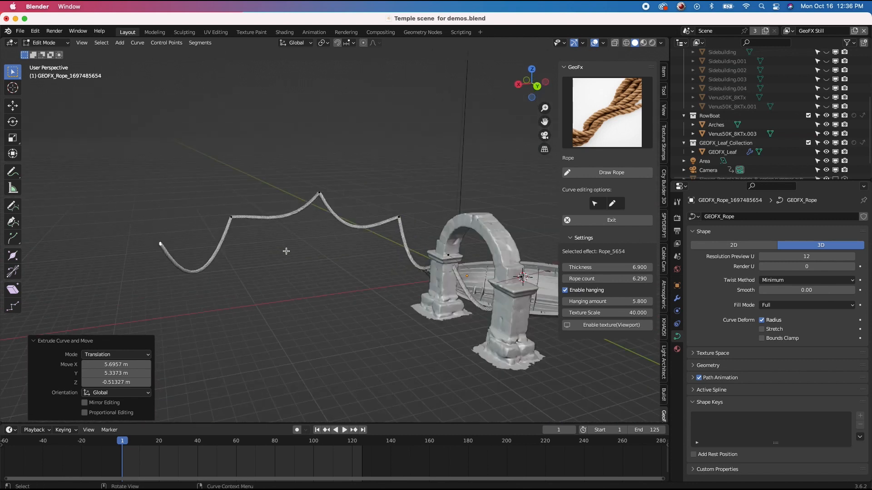
pyautogui.scroll(2, 286, 251)
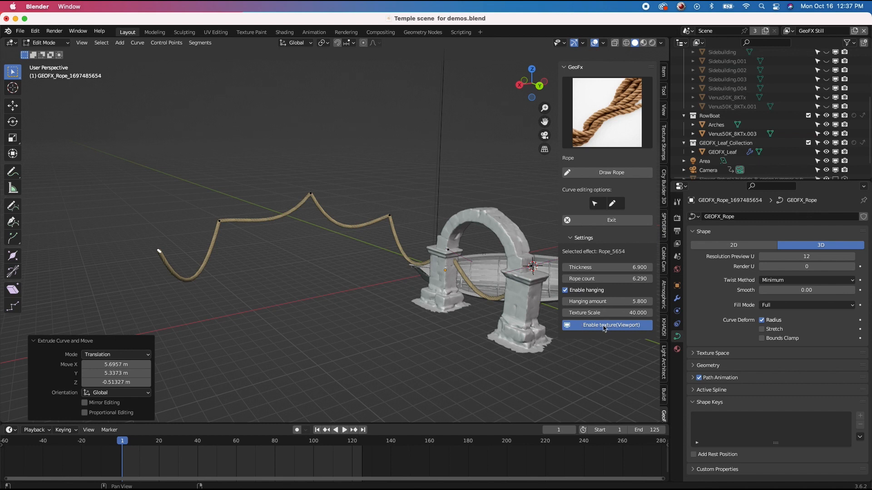
# - Set the rope's texture scale to 98.5, inspect it in rendered shading, and reduce its thickness to 3
pyautogui.hscroll(10, 355, 242)
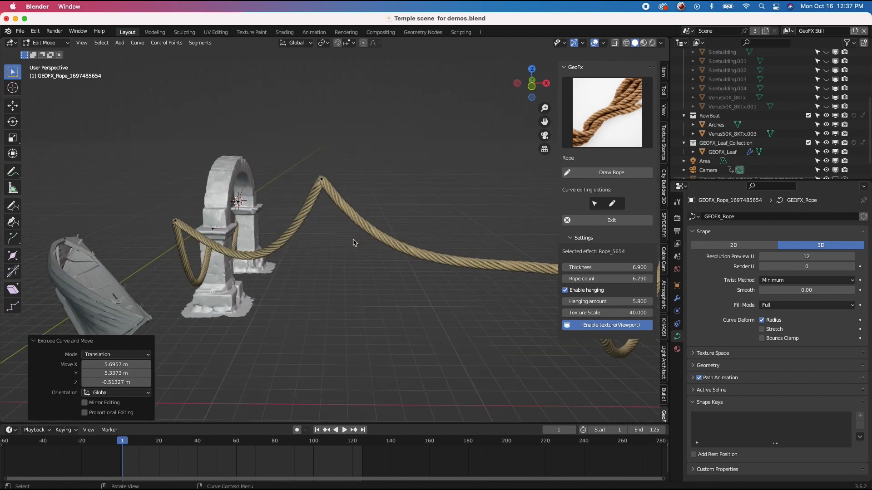
pyautogui.keyDown('shift'); pyautogui.hscroll(3, 355, 243); pyautogui.keyUp('shift')
pyautogui.keyDown('shift'); pyautogui.hscroll(2, 355, 243); pyautogui.keyUp('shift')
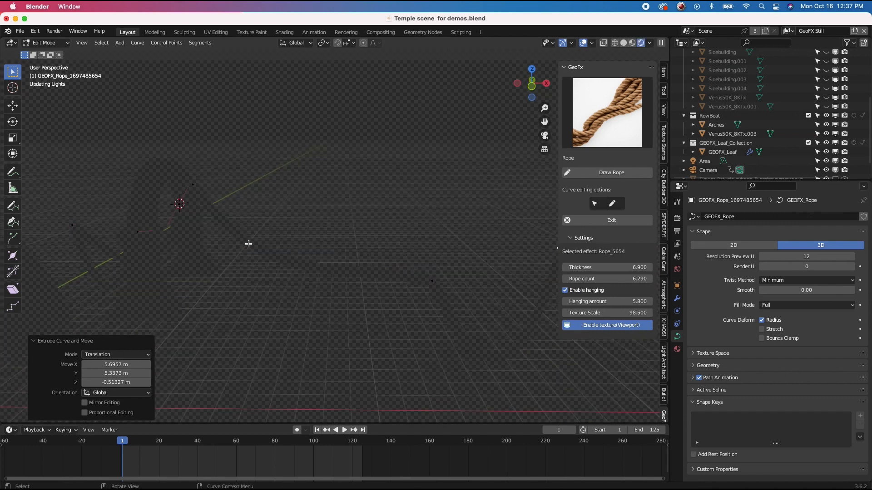
pyautogui.moveTo(214, 178); pyautogui.dragTo(273, 224)
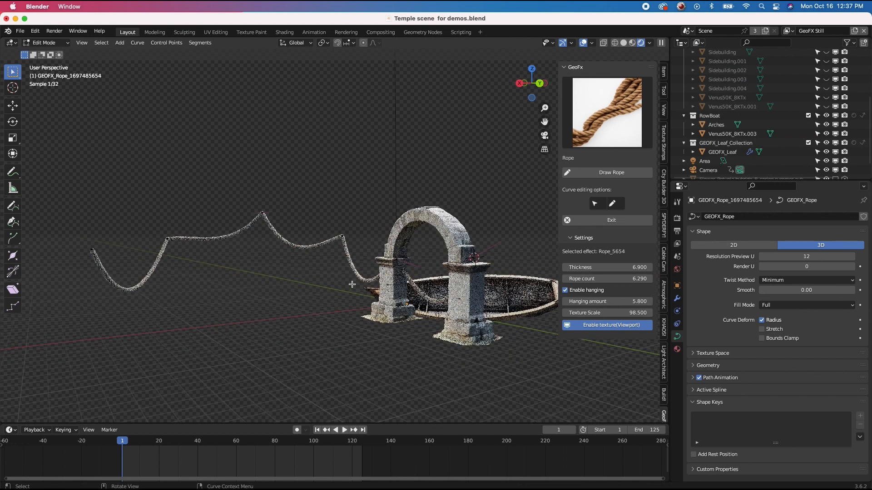
pyautogui.hscroll(-3, 352, 284)
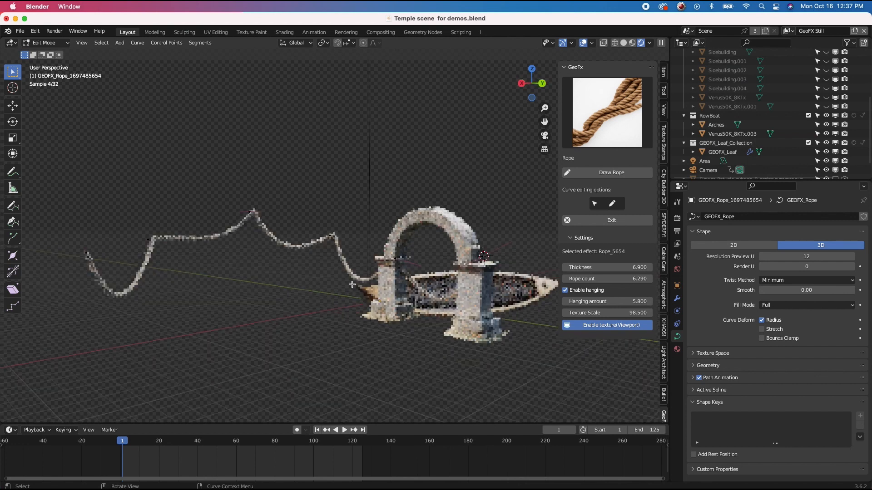
pyautogui.click(607, 267)
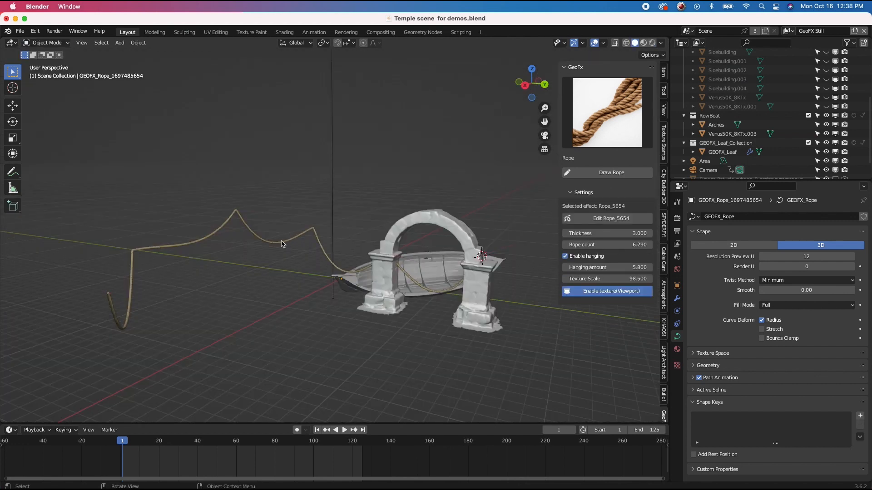
# - Delete the rope from the scene
pyautogui.click(283, 244)
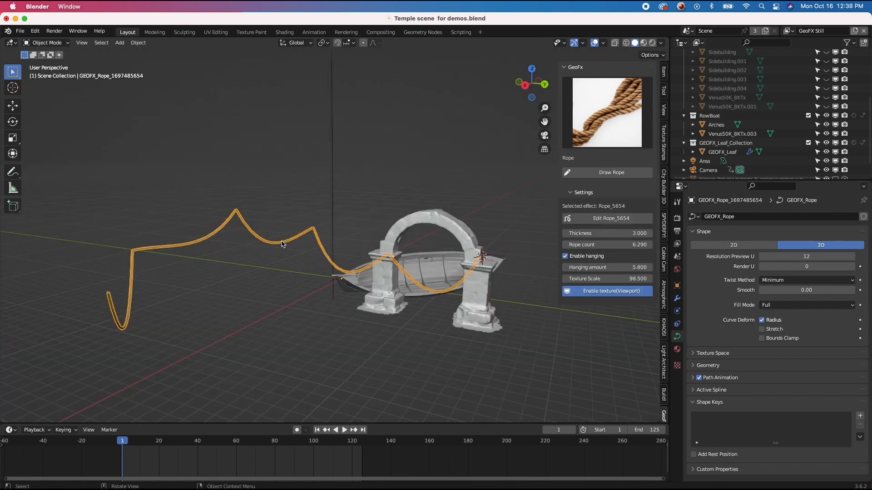
pyautogui.press('x')
pyautogui.click(273, 246)
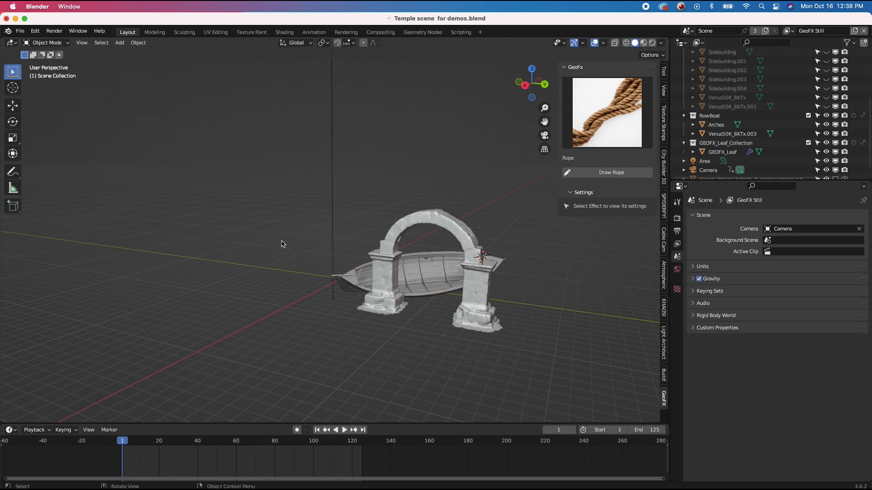
# - Hide the arch, the rowboat and the area light to clear the scene
pyautogui.click(601, 126)
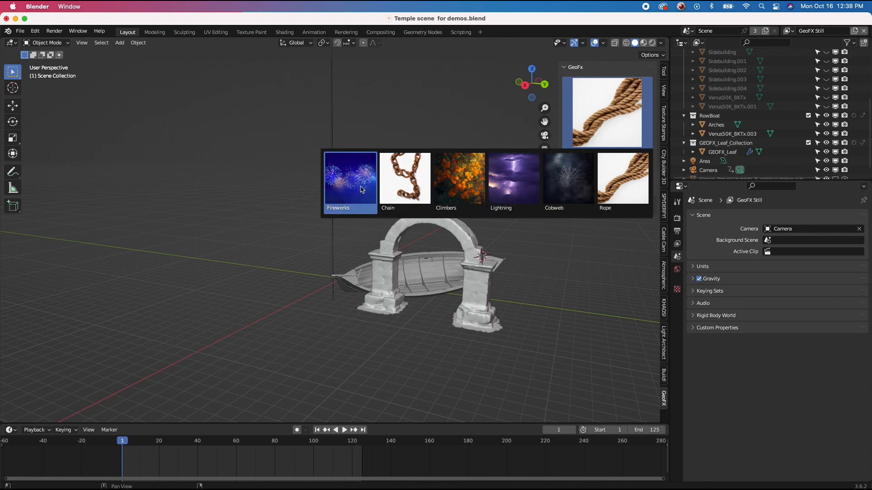
pyautogui.moveTo(459, 268); pyautogui.dragTo(428, 275, button='middle')
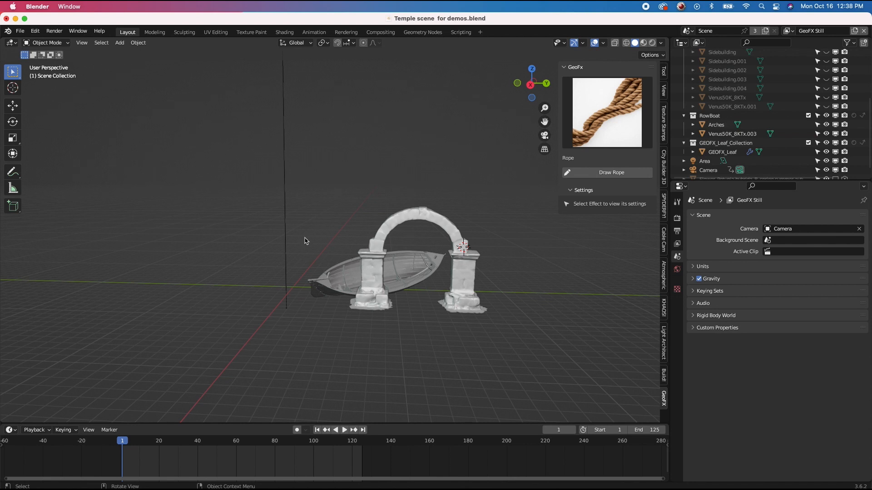
pyautogui.moveTo(478, 195); pyautogui.dragTo(301, 323)
pyautogui.press('h')
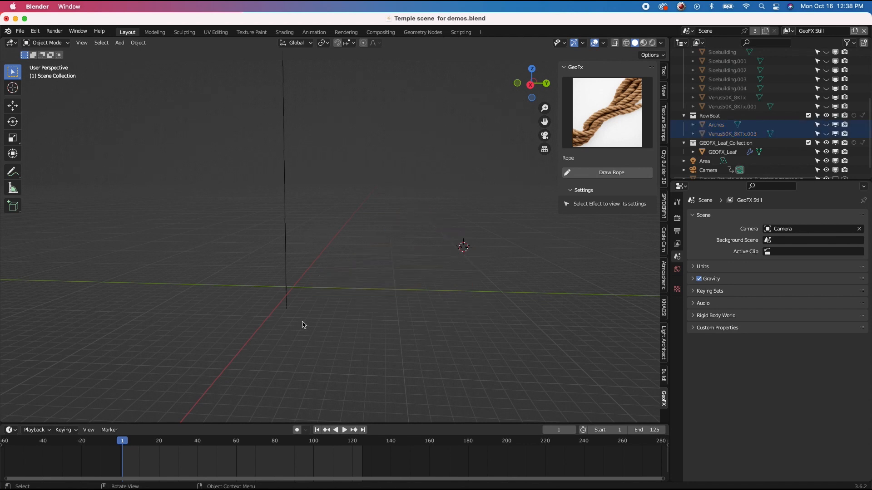
pyautogui.moveTo(363, 276); pyautogui.dragTo(378, 247, button='middle')
pyautogui.click(279, 197)
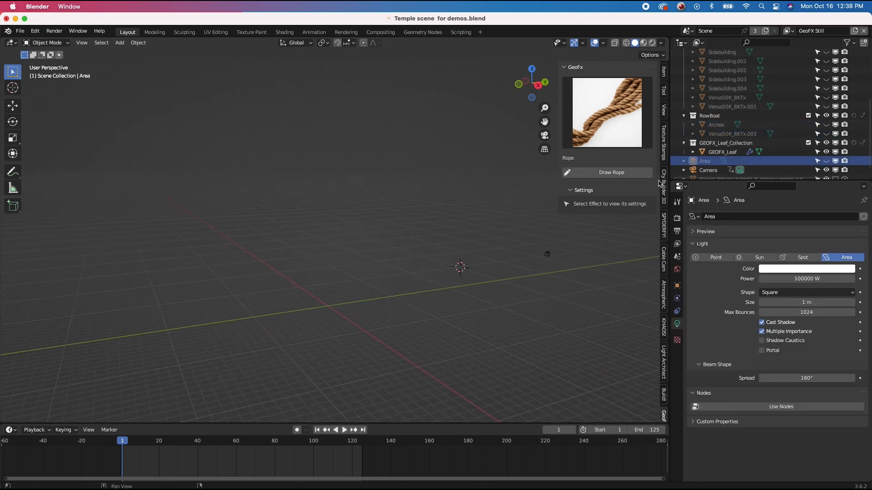
# - Set the render engine to Eevee
pyautogui.click(677, 218)
pyautogui.click(807, 216)
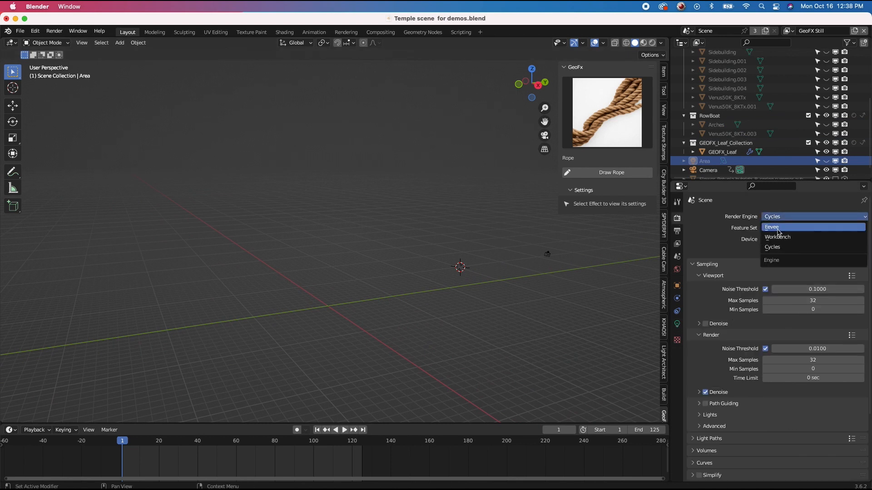
pyautogui.click(777, 227)
# - Choose the Lightning effect and draw one long lightning curve descending diagonally across the empty scene
pyautogui.click(621, 101)
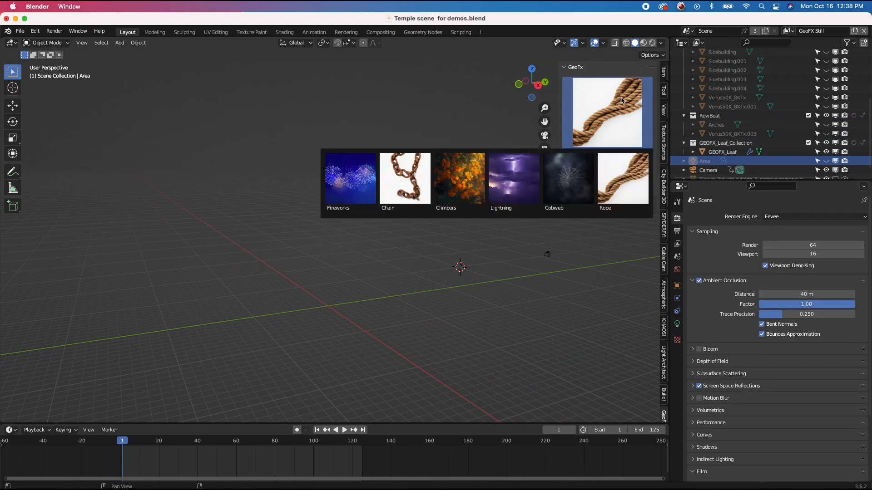
pyautogui.click(515, 183)
pyautogui.moveTo(516, 188); pyautogui.dragTo(359, 249, button='middle')
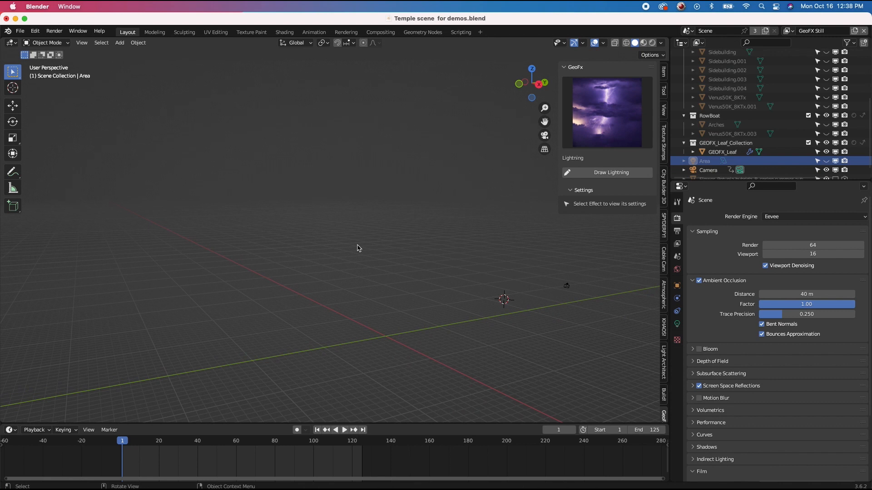
pyautogui.moveTo(571, 209); pyautogui.dragTo(366, 281, button='middle')
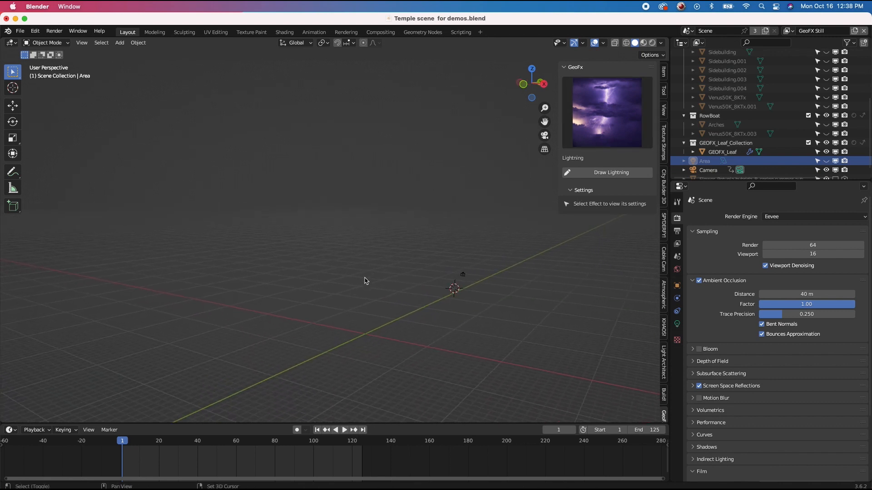
pyautogui.click(609, 174)
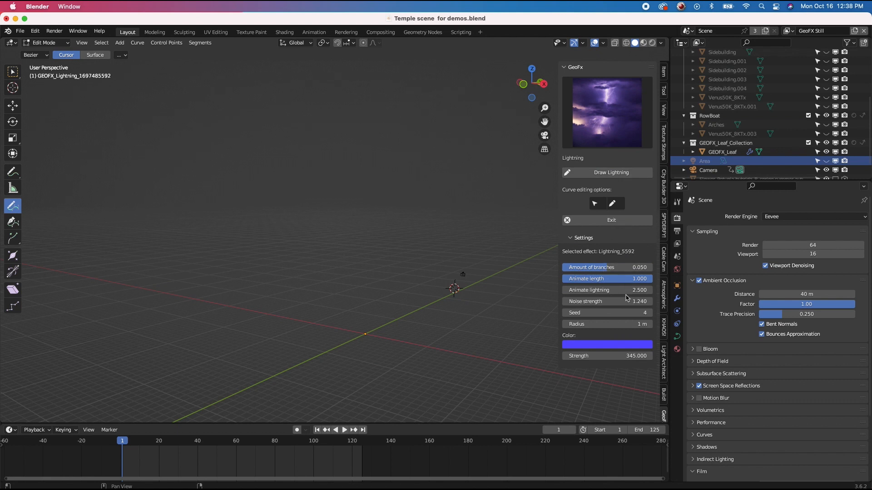
pyautogui.moveTo(415, 277); pyautogui.dragTo(149, 147, button='middle')
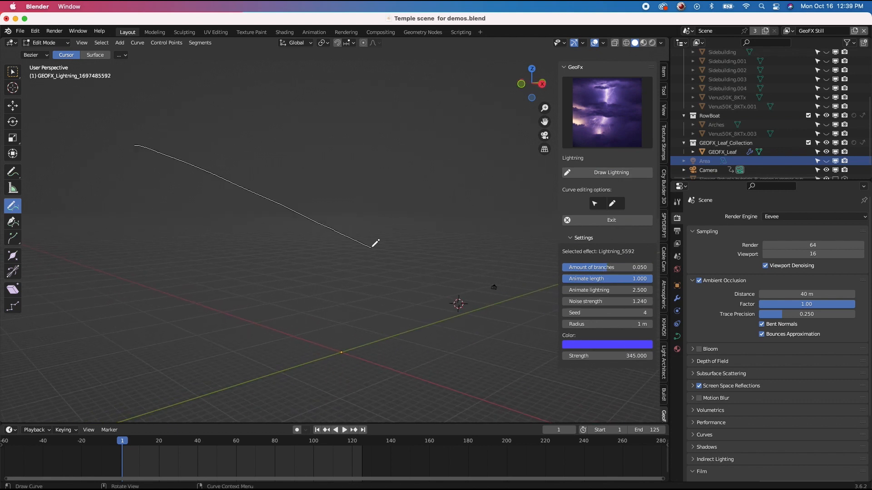
pyautogui.moveTo(372, 247); pyautogui.dragTo(372, 247)
# - Play the lightning animation and stop it at frame 84
pyautogui.moveTo(299, 236); pyautogui.dragTo(525, 261, button='middle')
pyautogui.press('space')
pyautogui.keyDown('shift'); pyautogui.moveTo(344, 297); pyautogui.dragTo(344, 297, button='middle'); pyautogui.keyUp('shift')
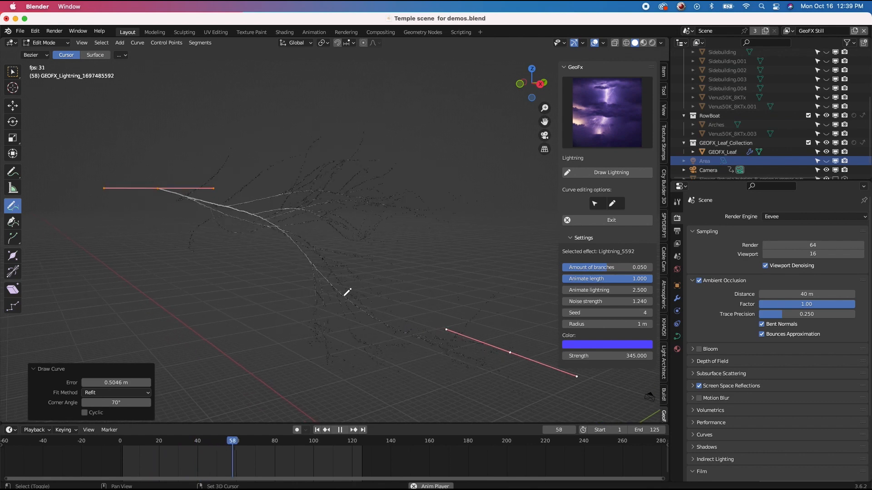
pyautogui.press('space')
# - Show the lightning in rendered viewport shading
pyautogui.press('z')
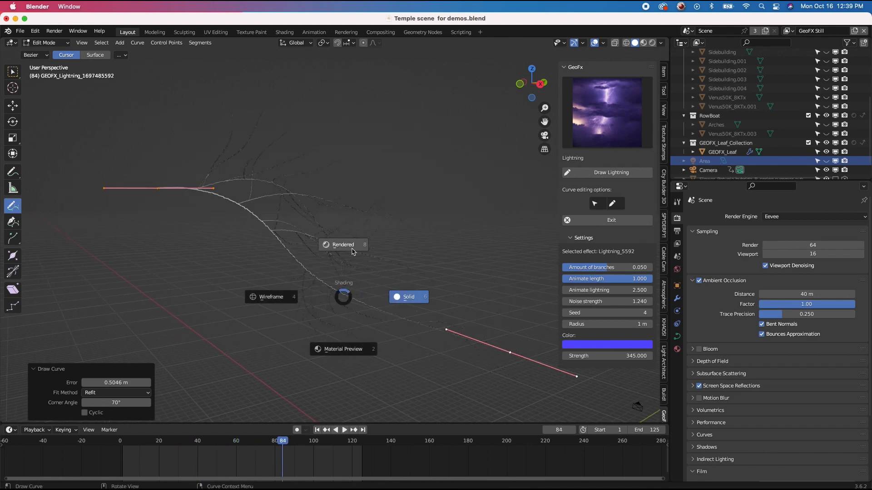
pyautogui.click(353, 252)
pyautogui.moveTo(491, 250); pyautogui.dragTo(491, 250, button='middle')
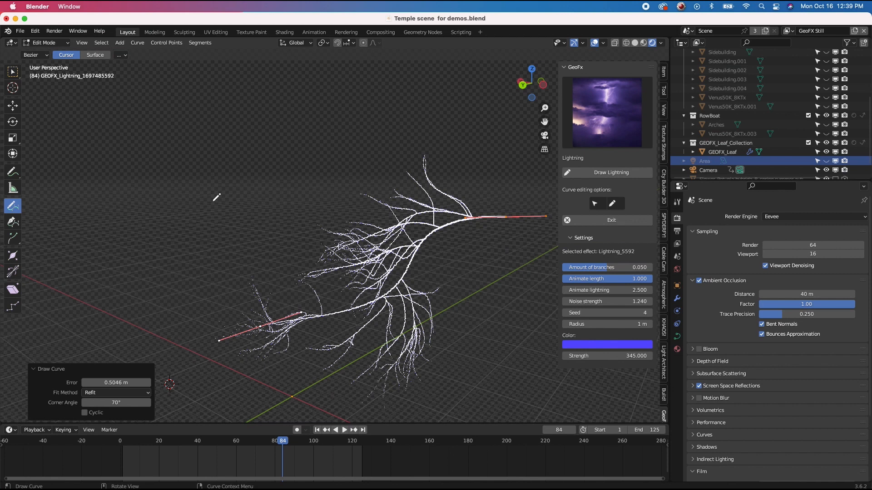
# - Try yellow as the lightning color, and settle on a pale violet with hue 0.675 and saturation 0.306
pyautogui.click(8, 70)
pyautogui.click(607, 344)
pyautogui.moveTo(599, 248); pyautogui.dragTo(572, 267)
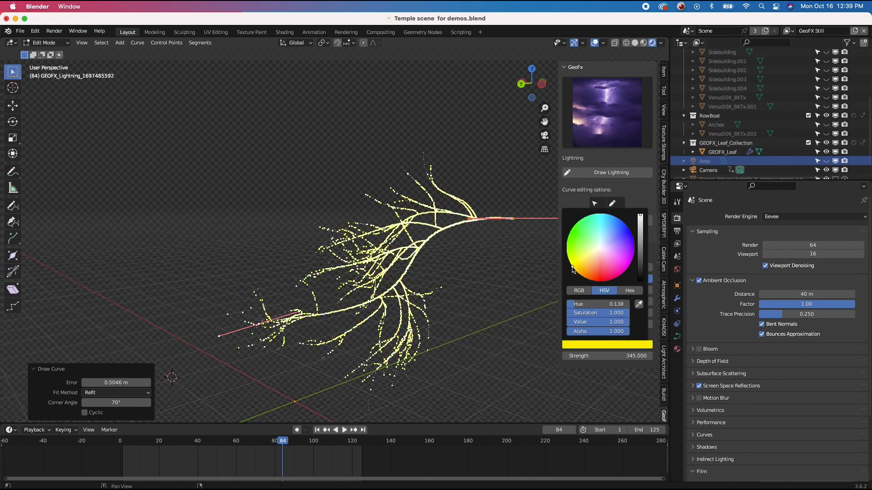
pyautogui.click(604, 244)
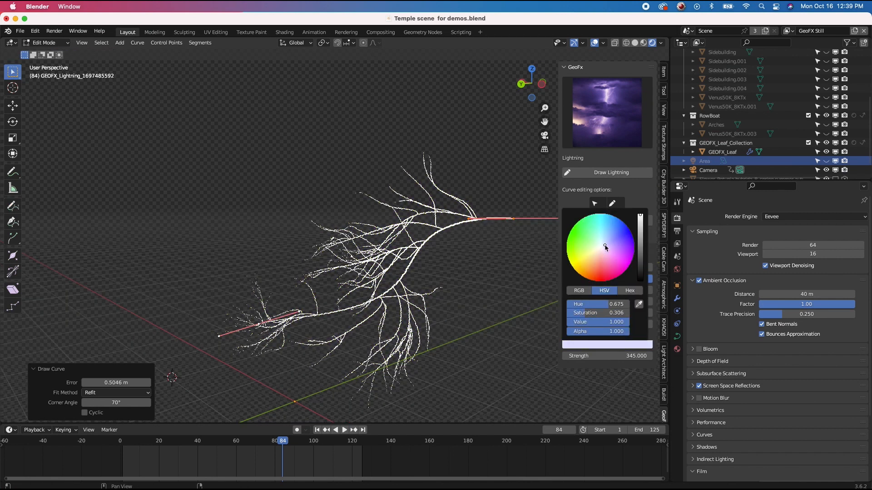
pyautogui.moveTo(411, 283); pyautogui.dragTo(232, 254, button='middle')
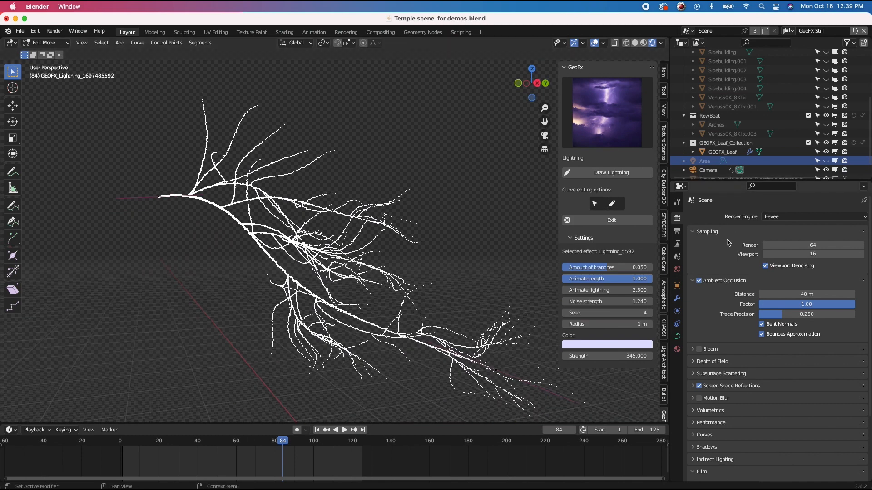
# - Enable Bloom in the render settings to make the lightning glow
pyautogui.click(698, 349)
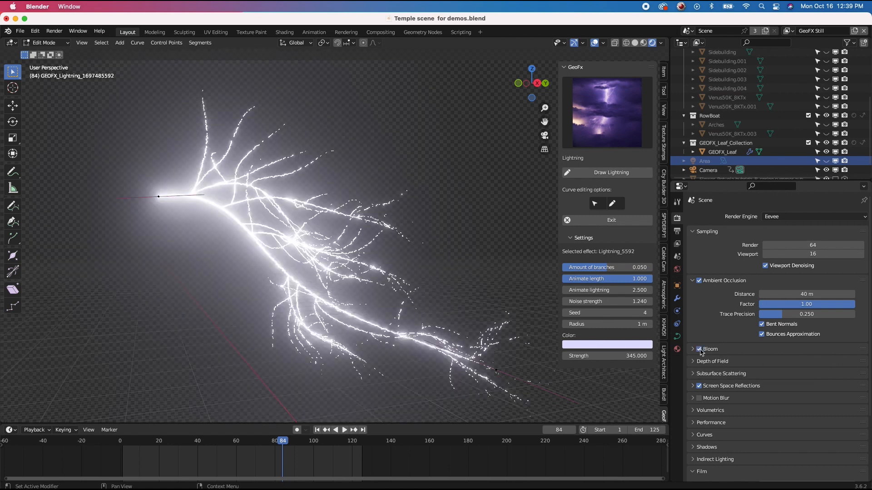
pyautogui.scroll(-3, 423, 273)
pyautogui.moveTo(423, 272); pyautogui.dragTo(423, 272, button='middle')
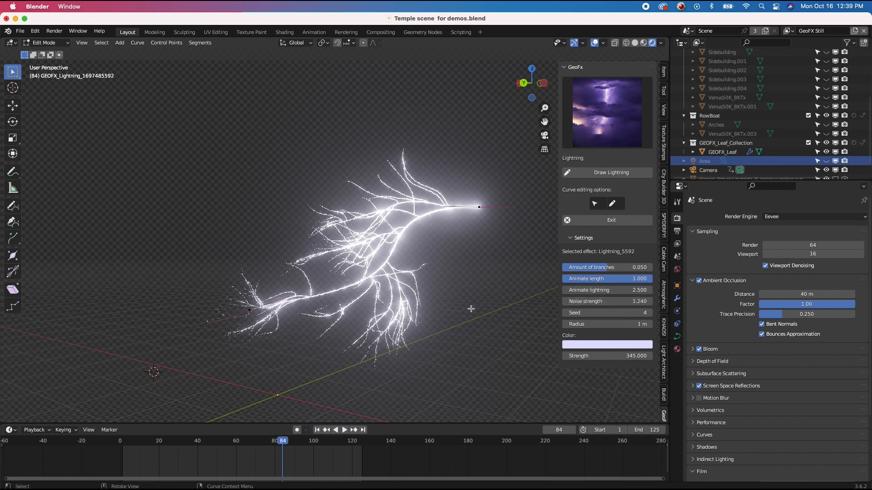
# - Set the lightning's amount of branches to 0.048, Animate lightning to 2.9 and noise strength to 3.94, and test Animate length up to 1
pyautogui.moveTo(602, 271); pyautogui.dragTo(611, 324)
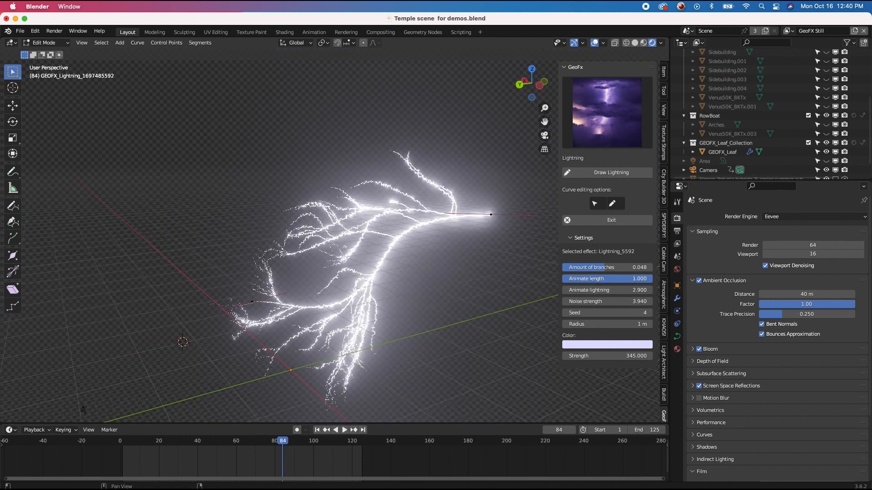
pyautogui.moveTo(604, 279); pyautogui.dragTo(652, 279)
pyautogui.moveTo(394, 210); pyautogui.dragTo(409, 216, button='middle')
pyautogui.scroll(1, 409, 217)
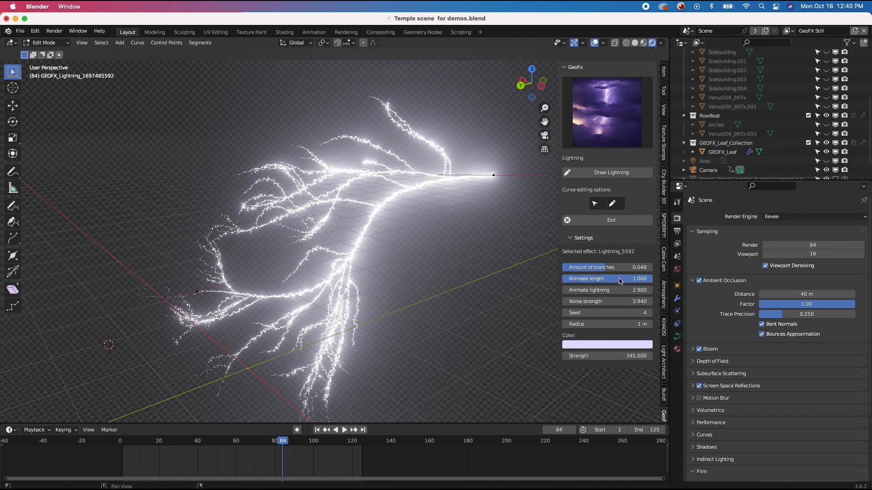
pyautogui.moveTo(604, 279); pyautogui.dragTo(653, 279)
pyautogui.moveTo(500, 227); pyautogui.dragTo(443, 203, button='middle')
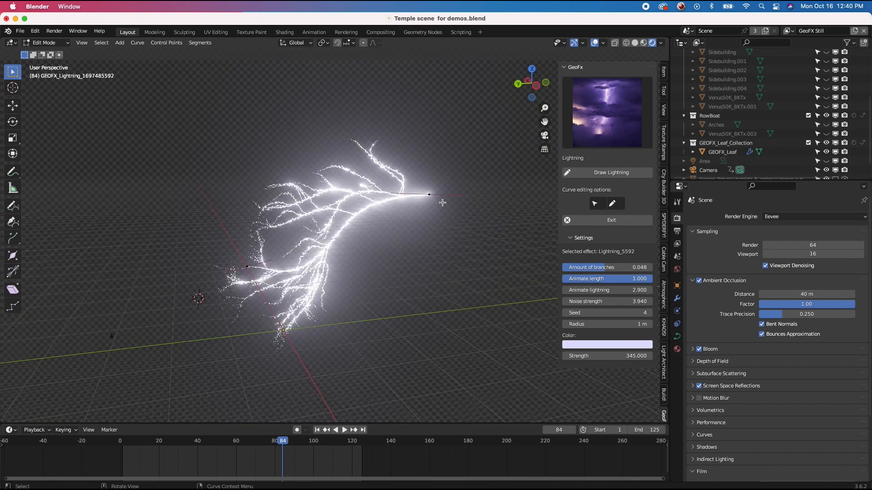
# - Move the lightning's upper end point outward and rotate it by -38.5° in the view orientation
pyautogui.moveTo(488, 168); pyautogui.dragTo(405, 240)
pyautogui.moveTo(400, 220); pyautogui.dragTo(411, 218, button='middle')
pyautogui.scroll(-1, 411, 217)
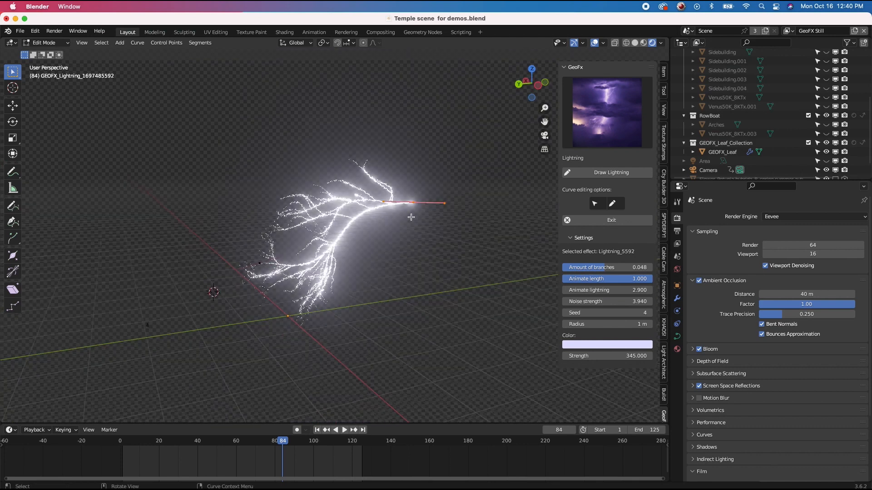
pyautogui.press('g')
pyautogui.click(499, 193)
pyautogui.scroll(-2, 498, 193)
pyautogui.press('r')
pyautogui.click(505, 173)
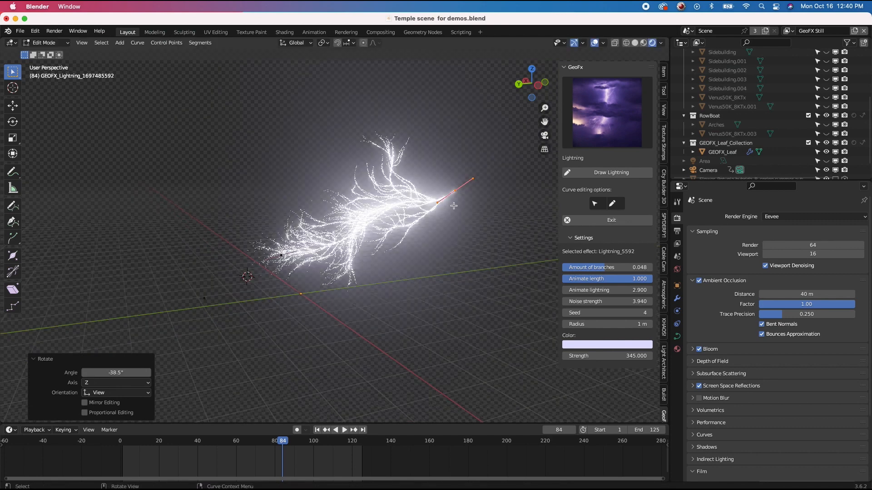
# - Move the lightning's upper end point farther up and reposition its lower end point
pyautogui.press('g')
pyautogui.click(475, 157)
pyautogui.moveTo(315, 231); pyautogui.dragTo(199, 302)
pyautogui.press('g')
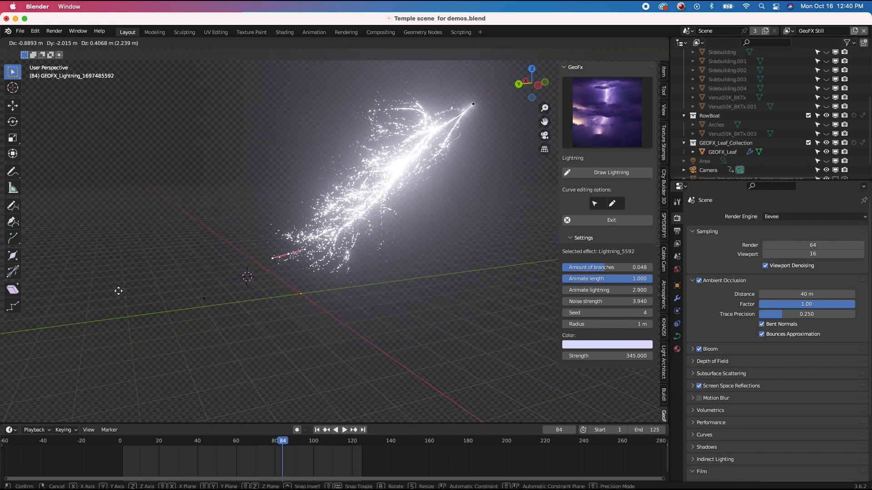
pyautogui.click(390, 198)
# - Finish repositioning the lightning's end point and set its amount of branches to 0.053
pyautogui.scroll(4, 469, 196)
pyautogui.moveTo(469, 196); pyautogui.dragTo(498, 175, button='middle')
pyautogui.moveTo(414, 191); pyautogui.dragTo(413, 191)
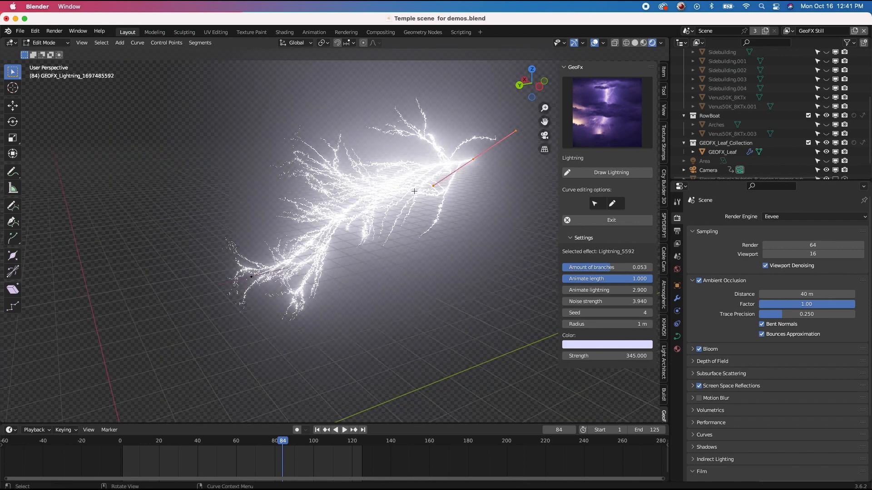
# - Draw additional lightning strokes beside the existing bolt in solid shading with the curve Draw tool
pyautogui.press('z')
pyautogui.moveTo(469, 243)
pyautogui.mouseDown(button='middle')
pyautogui.moveTo(305, 216)
pyautogui.moveTo(272, 165)
pyautogui.moveTo(260, 171)
pyautogui.moveTo(394, 228)
pyautogui.mouseUp(button='middle')
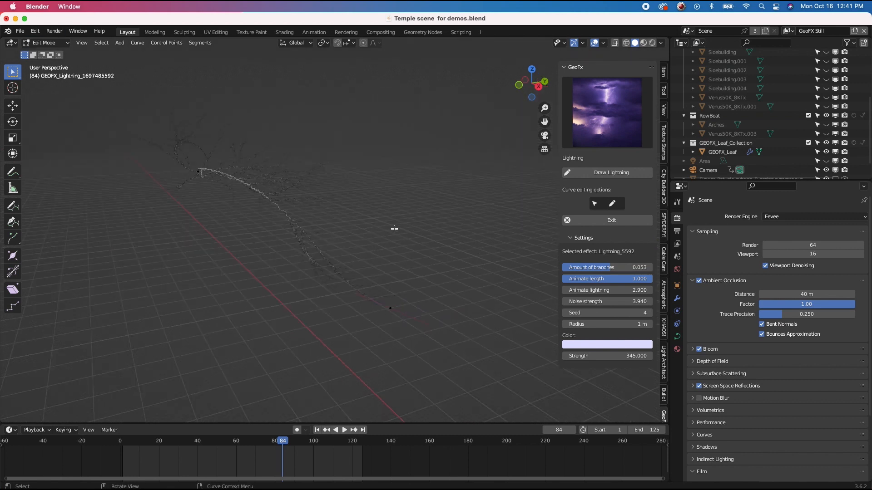
pyautogui.click(15, 207)
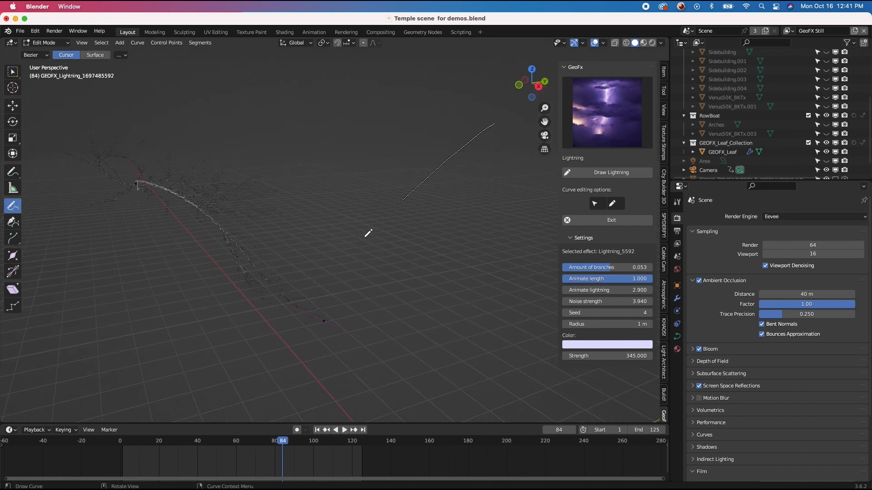
pyautogui.moveTo(365, 236); pyautogui.dragTo(313, 284)
pyautogui.moveTo(324, 280); pyautogui.dragTo(321, 280, button='middle')
pyautogui.moveTo(499, 157); pyautogui.dragTo(371, 262)
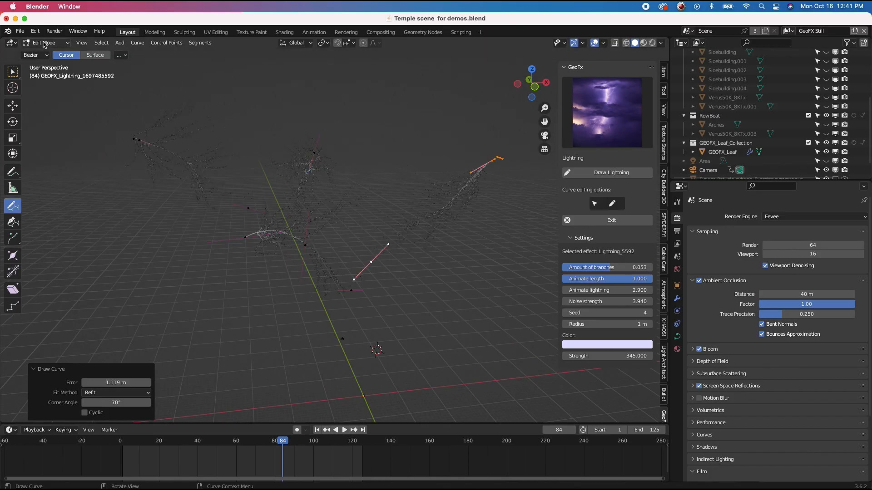
# - Show the lightning in rendered shading and set Animate lightning to 0.9 and its radius to 0.5 m
pyautogui.press('z')
pyautogui.moveTo(247, 214); pyautogui.dragTo(249, 210, button='middle')
pyautogui.press('w')
pyautogui.moveTo(640, 279)
pyautogui.mouseDown()
pyautogui.moveTo(563, 279)
pyautogui.moveTo(640, 278)
pyautogui.mouseUp()
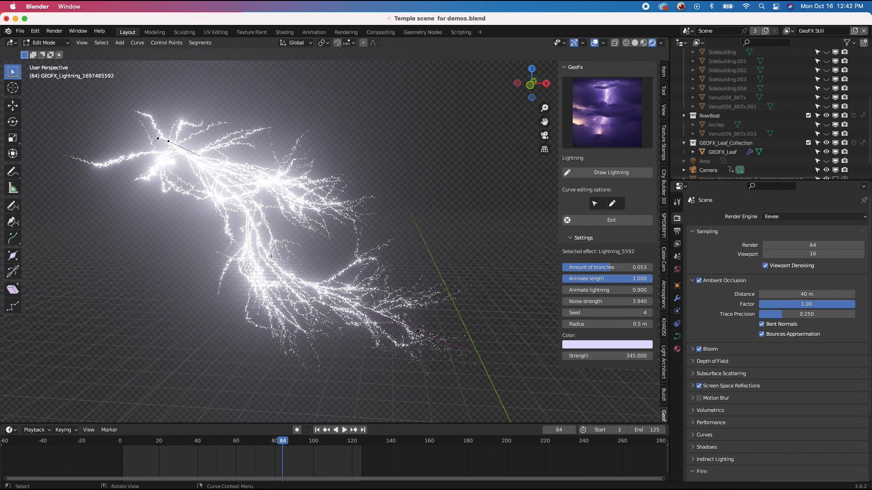
# - Move the lightning's upper end point by about -10.16 m in X, 4.97 m in Y and 5.36 m in Z, and scale its handles by 4.722
pyautogui.hscroll(10, 271, 257)
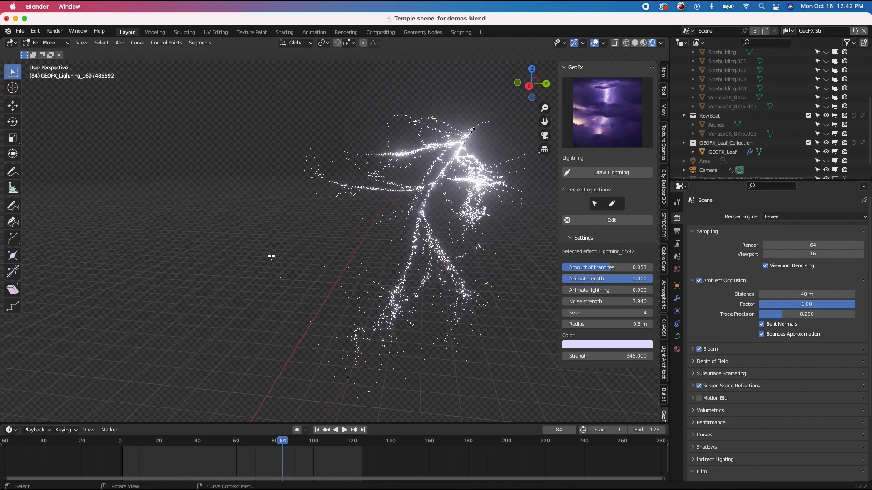
pyautogui.hscroll(5, 271, 257)
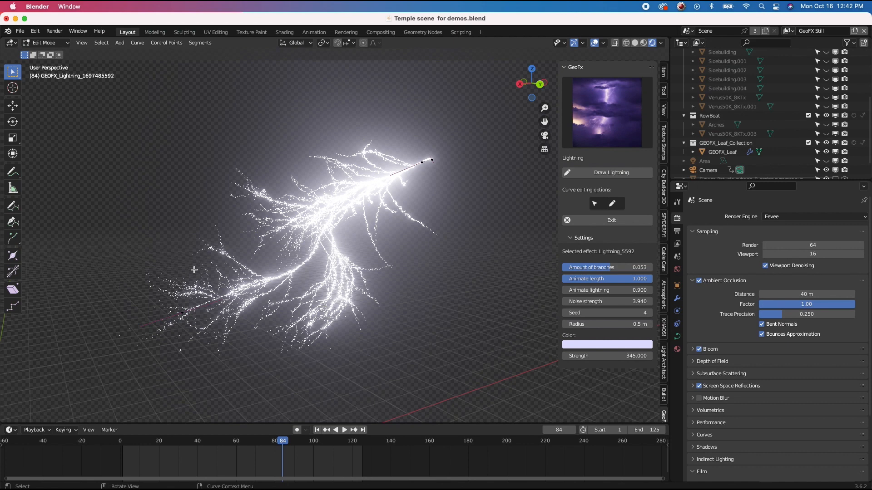
pyautogui.hscroll(-5, 193, 269)
pyautogui.hscroll(3, 194, 270)
pyautogui.moveTo(504, 137); pyautogui.dragTo(433, 168)
pyautogui.press('g')
pyautogui.click(533, 150)
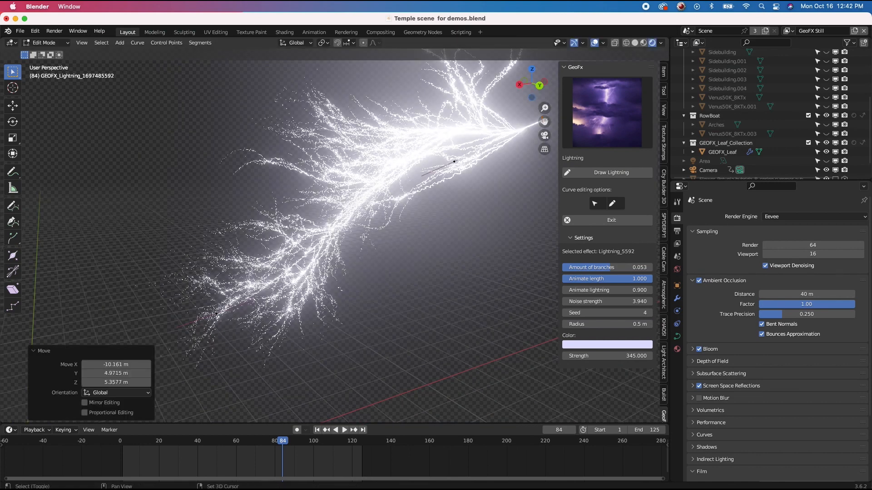
pyautogui.keyDown('shift'); pyautogui.hscroll(4, 364, 237); pyautogui.keyUp('shift')
pyautogui.keyDown('ctrl'); pyautogui.scroll(-5, 364, 238); pyautogui.keyUp('ctrl')
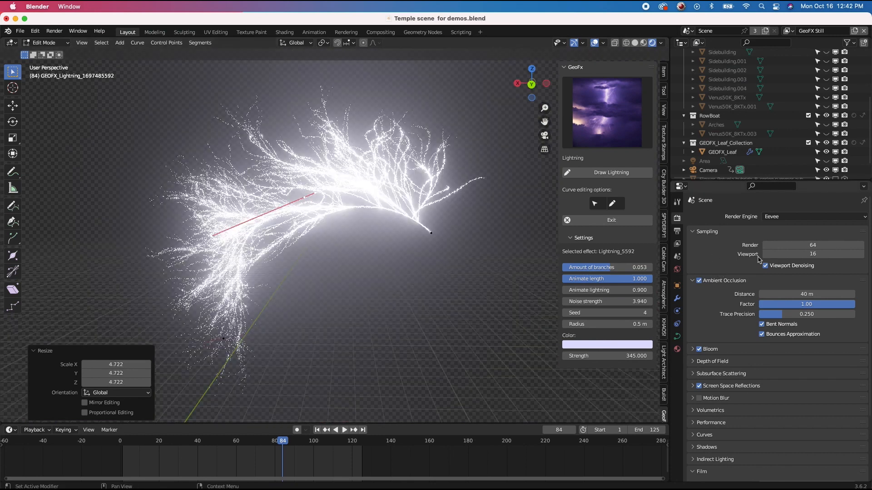
# - Try the Cycles render engine on the lightning and return the viewport to solid shading
pyautogui.click(773, 217)
pyautogui.click(774, 247)
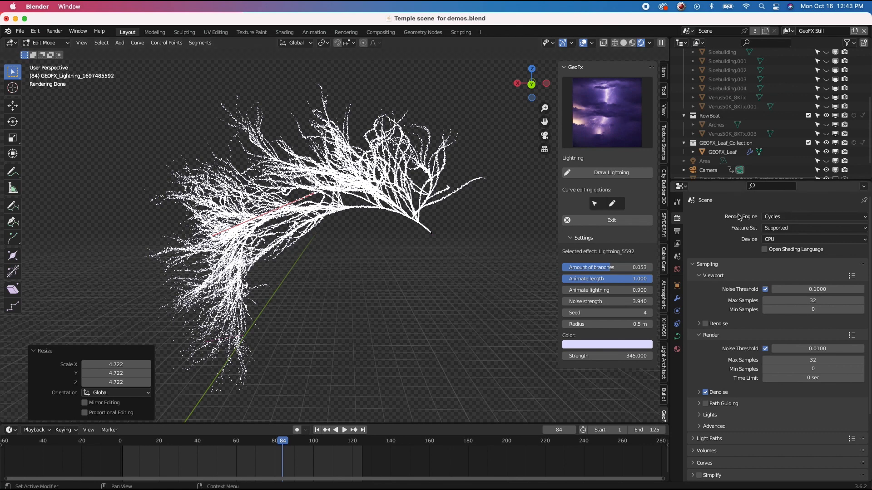
pyautogui.hscroll(-10, 315, 230)
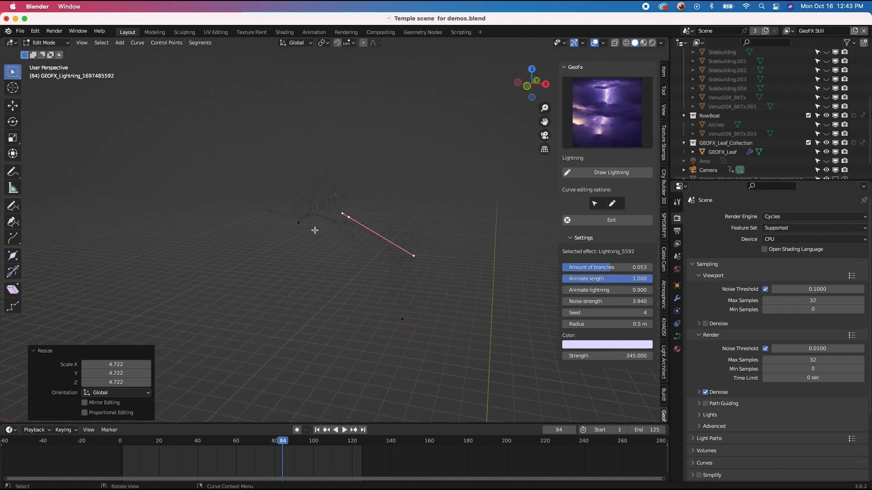
# - Replace the lightning with a GeoFX Fireworks effect and select its controller at the scene origin
pyautogui.click(620, 115)
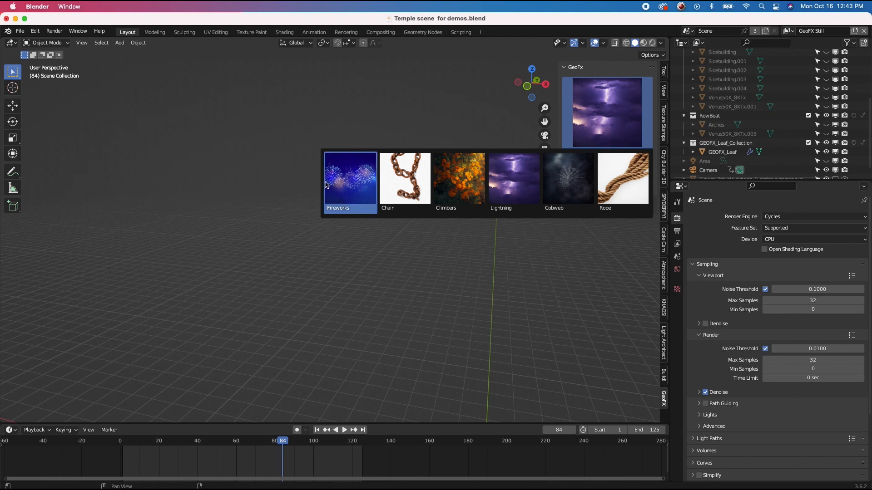
pyautogui.click(359, 188)
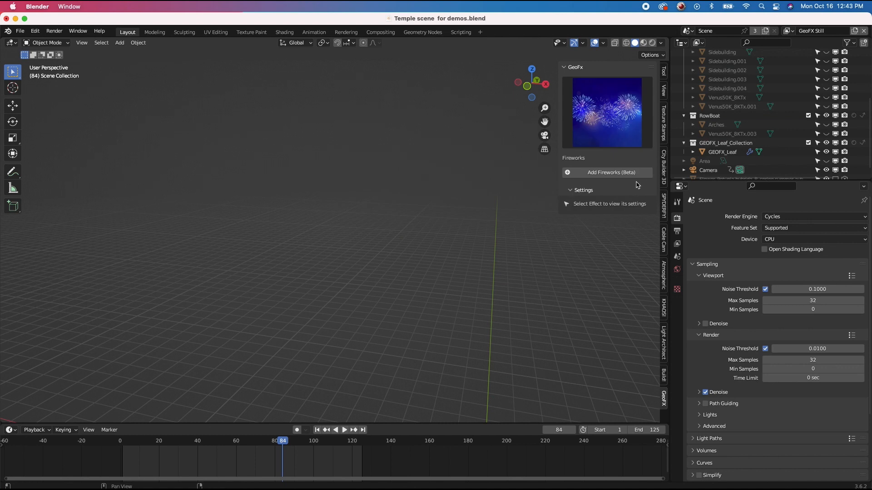
pyautogui.click(608, 173)
pyautogui.moveTo(245, 281); pyautogui.dragTo(221, 288, button='middle')
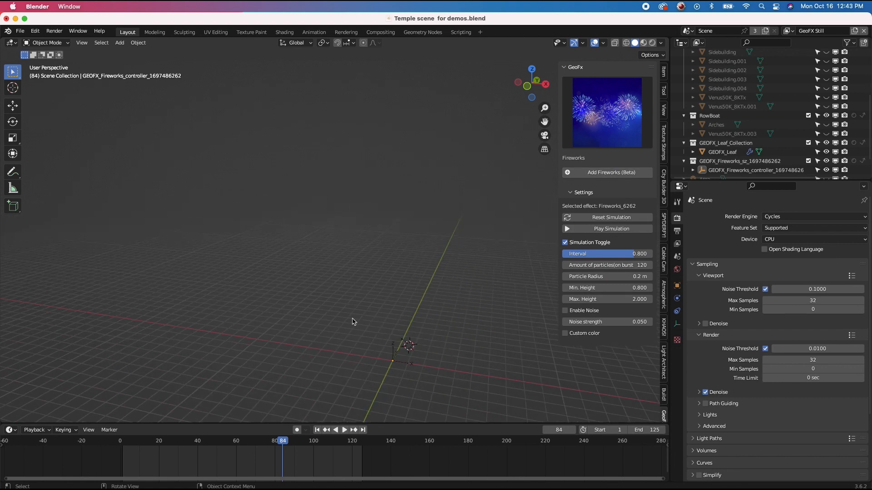
pyautogui.keyDown('shift'); pyautogui.scroll(-5, 352, 319); pyautogui.keyUp('shift')
pyautogui.scroll(5, 352, 307)
pyautogui.click(346, 259)
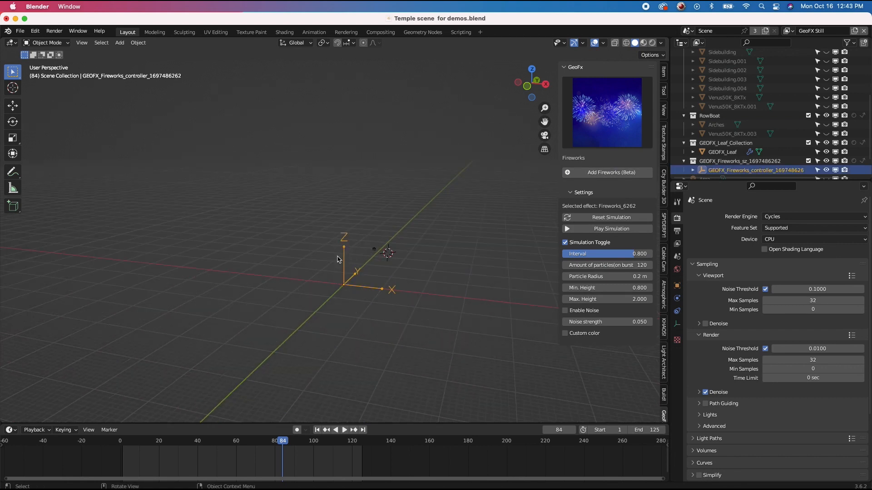
# - Set the render engine to Eevee and play the fireworks simulation from the first frame
pyautogui.click(778, 218)
pyautogui.click(775, 229)
pyautogui.scroll(-2, 367, 259)
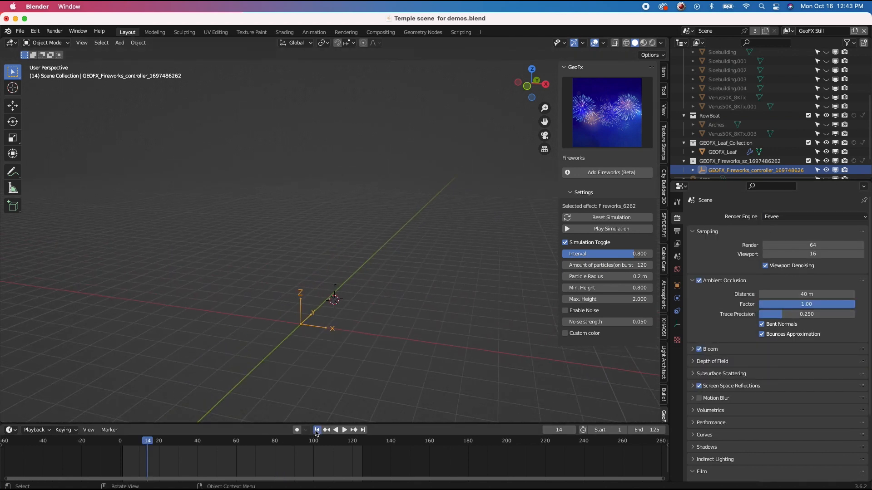
pyautogui.click(316, 430)
pyautogui.click(344, 430)
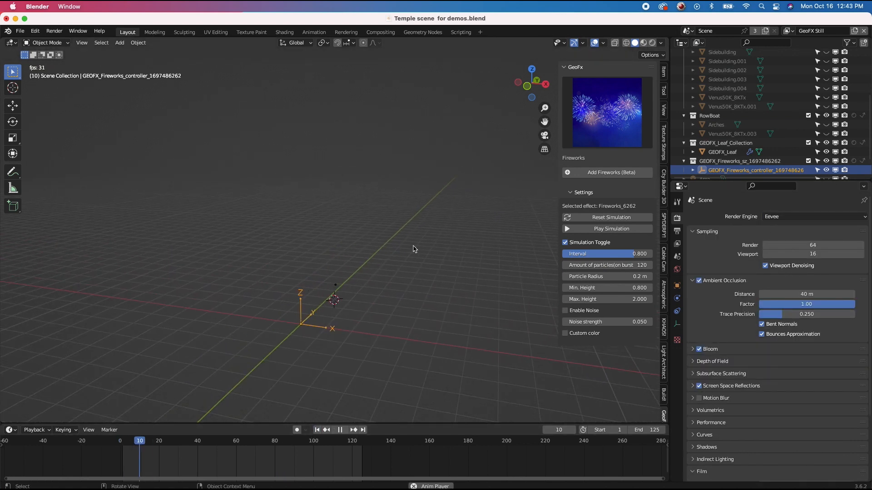
pyautogui.scroll(5, 414, 249)
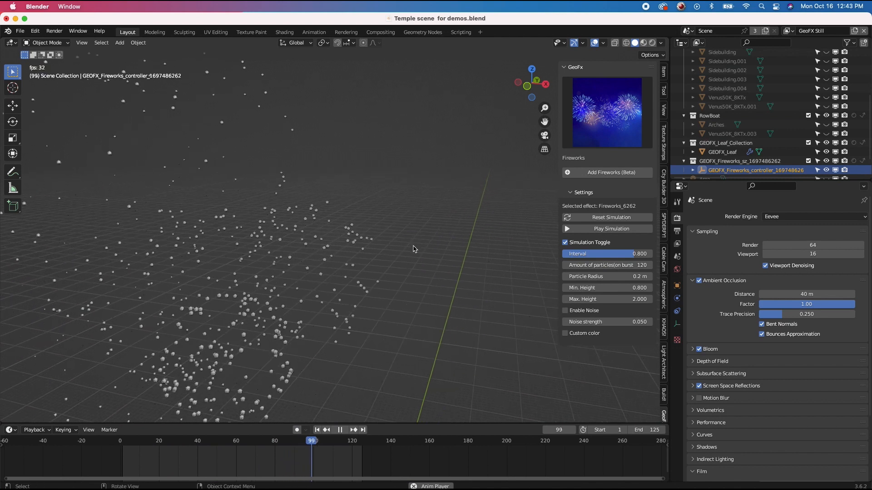
pyautogui.scroll(-5, 408, 319)
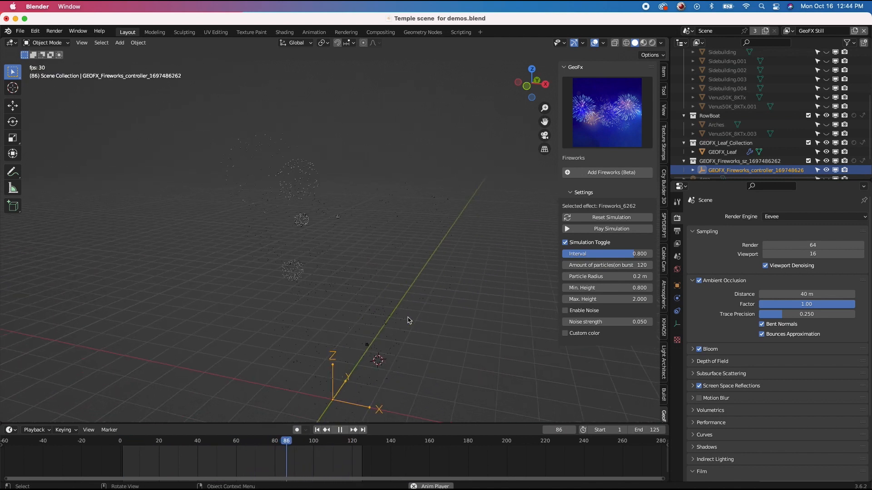
pyautogui.press('space')
# - Play the fireworks in rendered shading and set the timeline's end frame to 220
pyautogui.press('z')
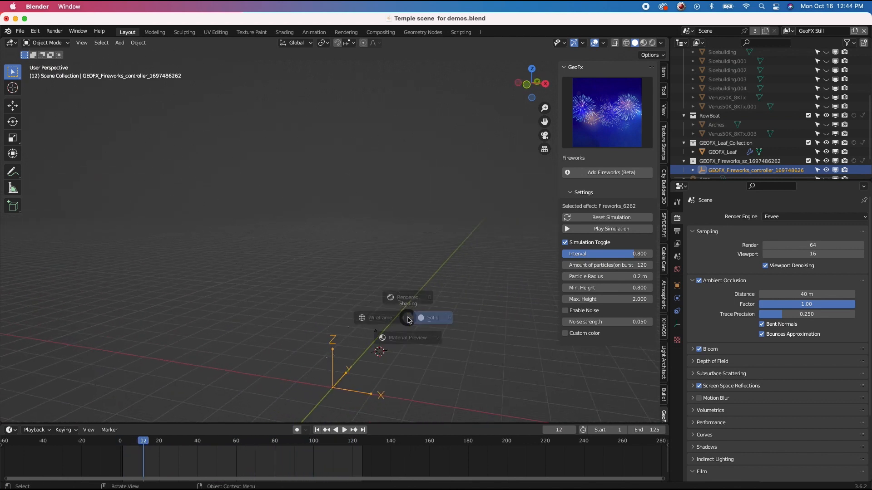
pyautogui.click(416, 266)
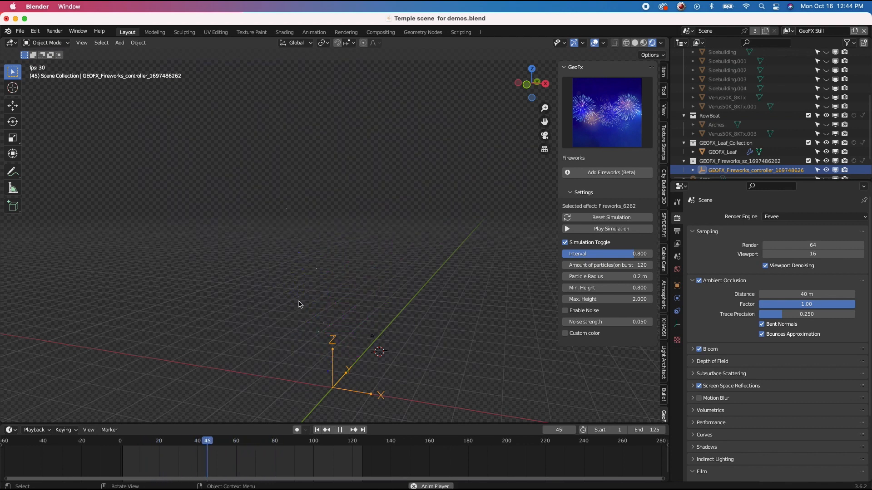
pyautogui.press('space')
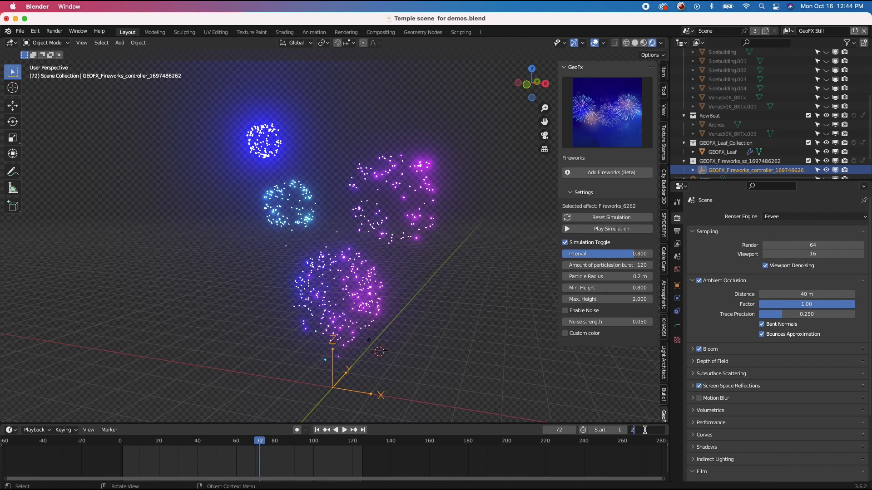
pyautogui.press('Return')
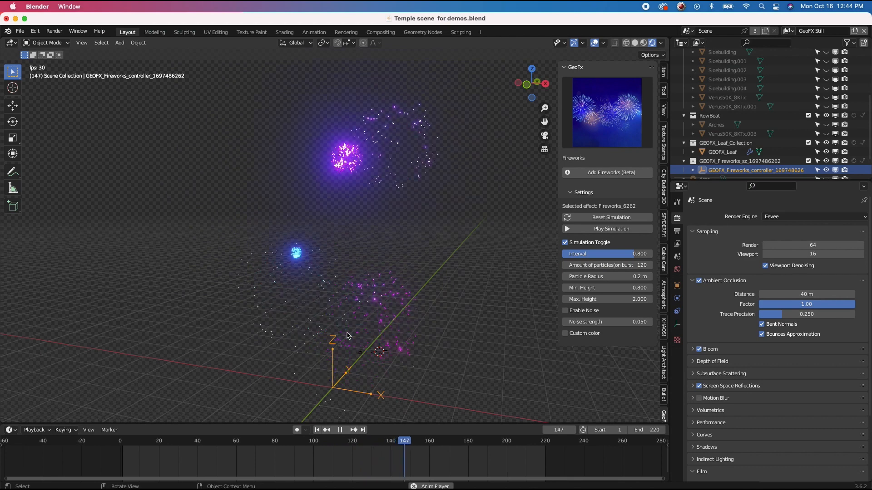
# - Examine the rendered fireworks playback from several angles and distances
pyautogui.hscroll(10, 405, 282)
pyautogui.keyDown('shift'); pyautogui.hscroll(-10, 405, 283); pyautogui.keyUp('shift')
pyautogui.hscroll(10, 405, 283)
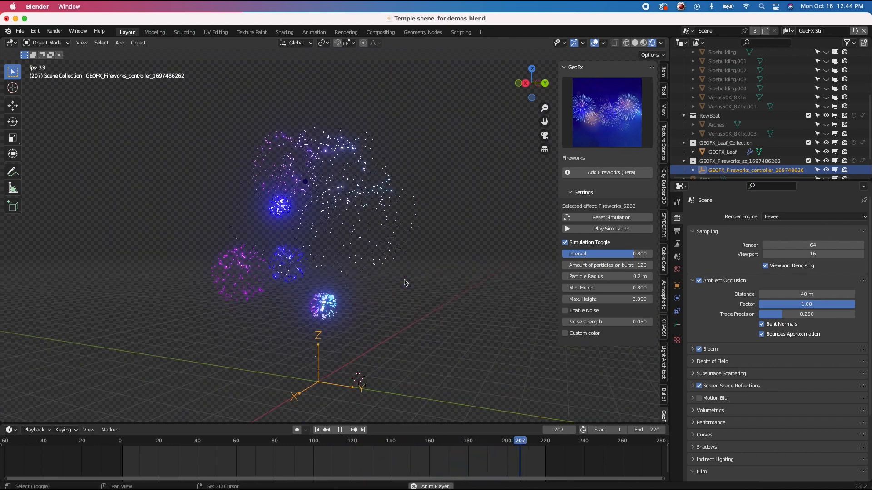
pyautogui.scroll(5, 405, 282)
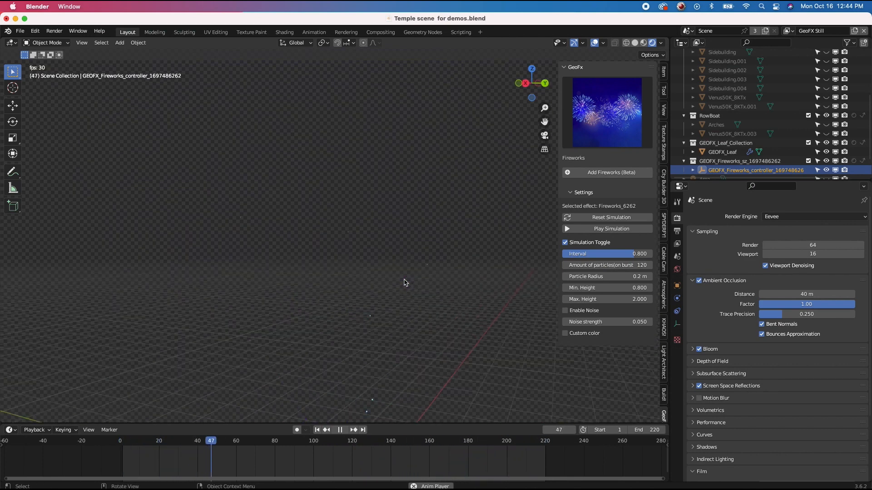
pyautogui.scroll(-2, 405, 283)
pyautogui.press('space')
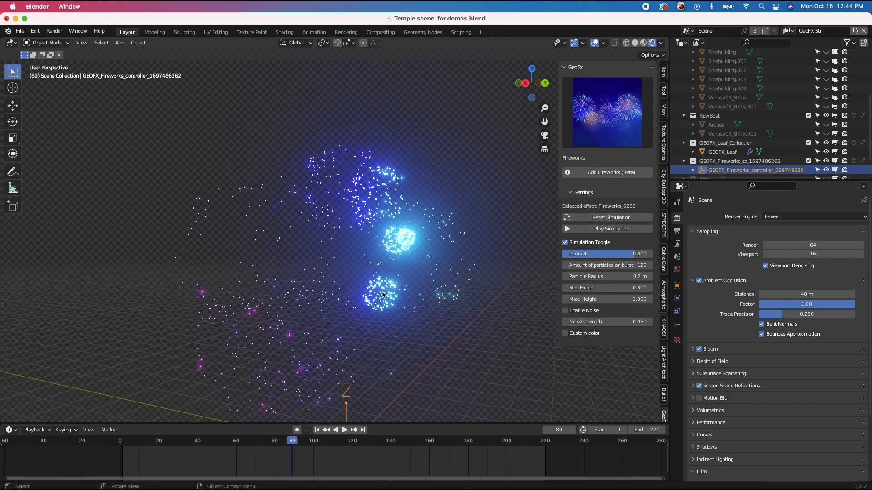
pyautogui.press('space')
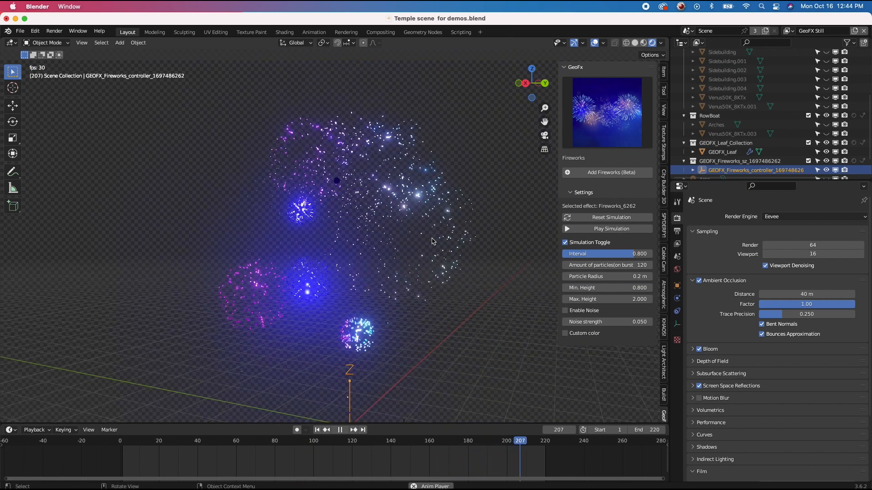
# - Stop the playback and try the custom color option on the fireworks
pyautogui.press('space')
pyautogui.click(565, 334)
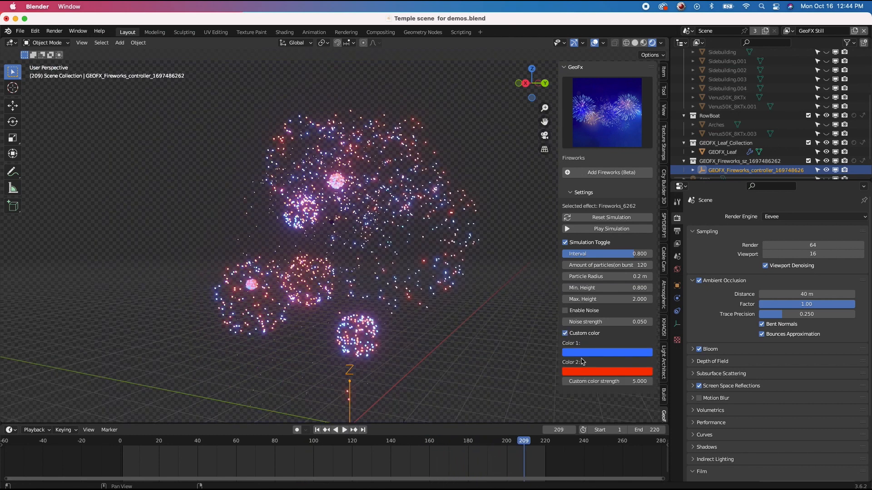
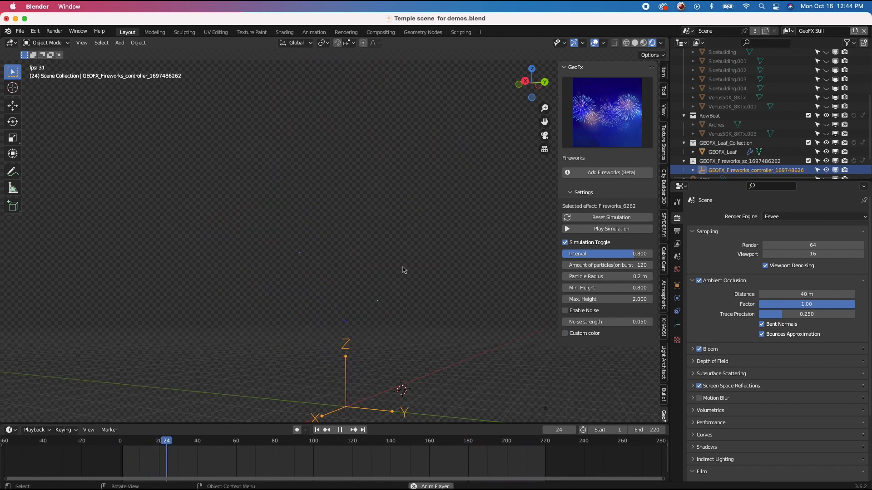
# - Set the fireworks' amount of particles on burst to 300 and interval to 0.353, and rewind the timeline to the start
pyautogui.press('space')
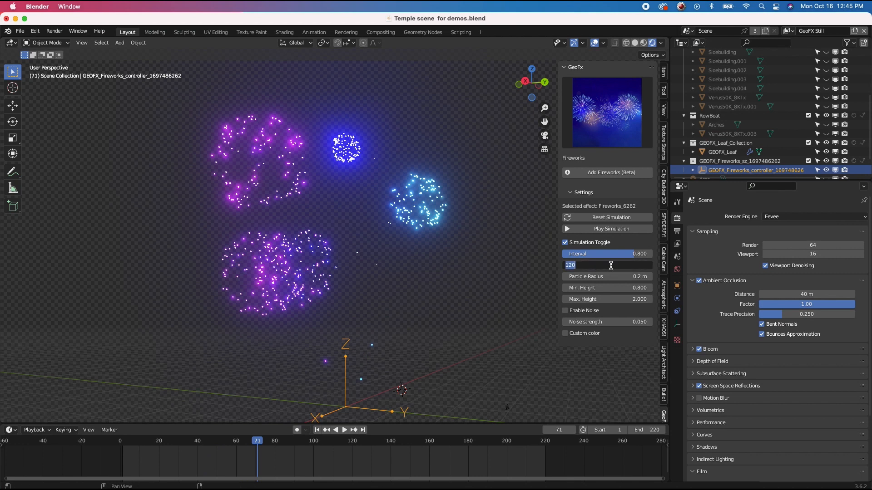
pyautogui.click(317, 430)
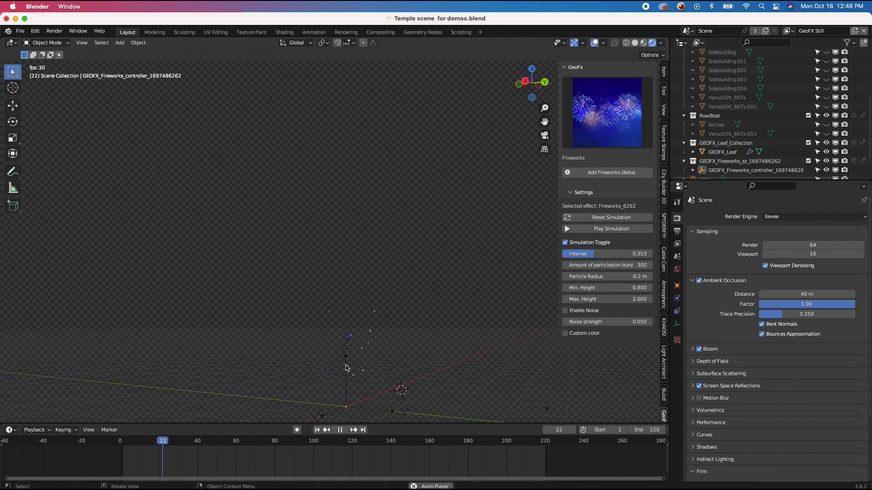
# - Review the fireworks playback from several angles and set the interval to 0.174
pyautogui.keyDown('shift'); pyautogui.scroll(5, 451, 330); pyautogui.keyUp('shift')
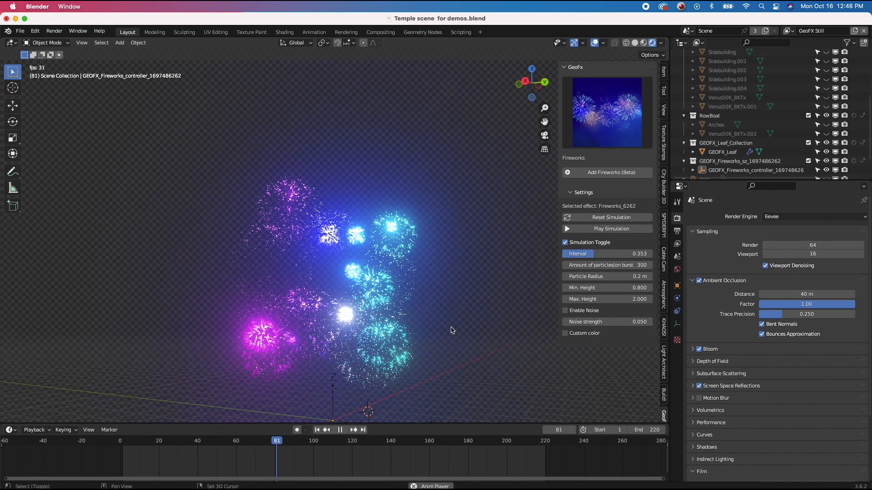
pyautogui.hscroll(10, 482, 310)
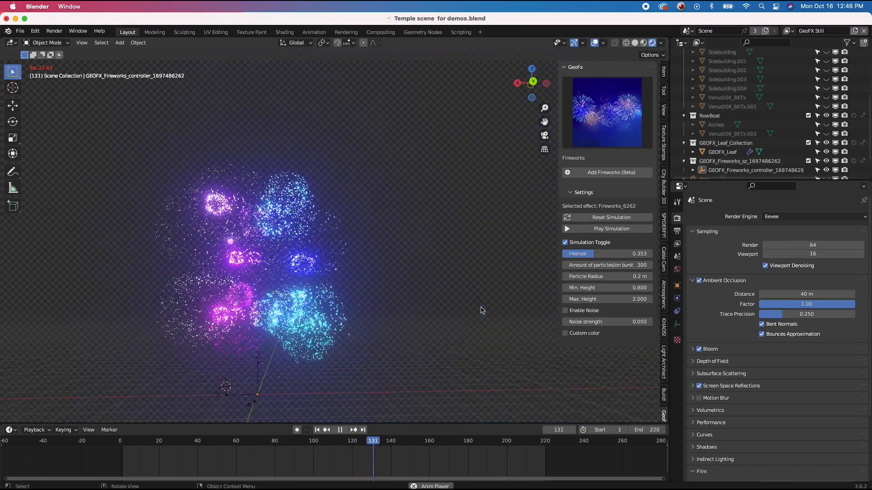
pyautogui.hscroll(5, 482, 310)
pyautogui.scroll(5, 483, 310)
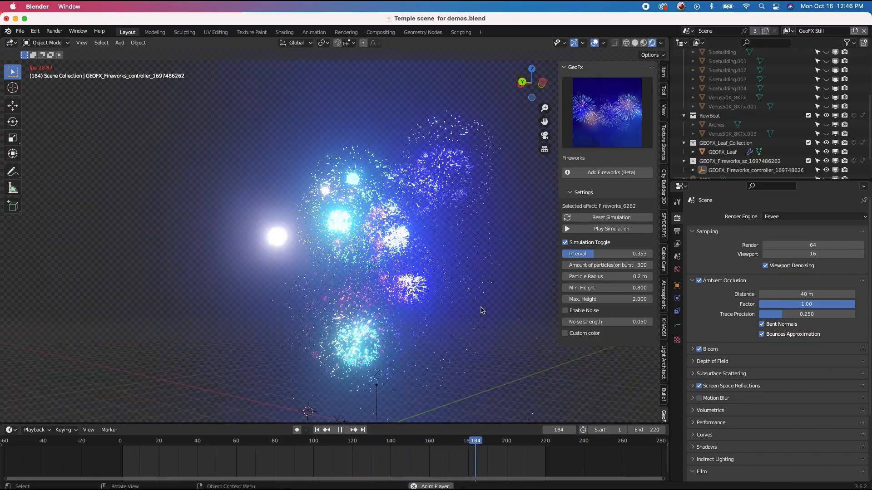
pyautogui.press('Escape')
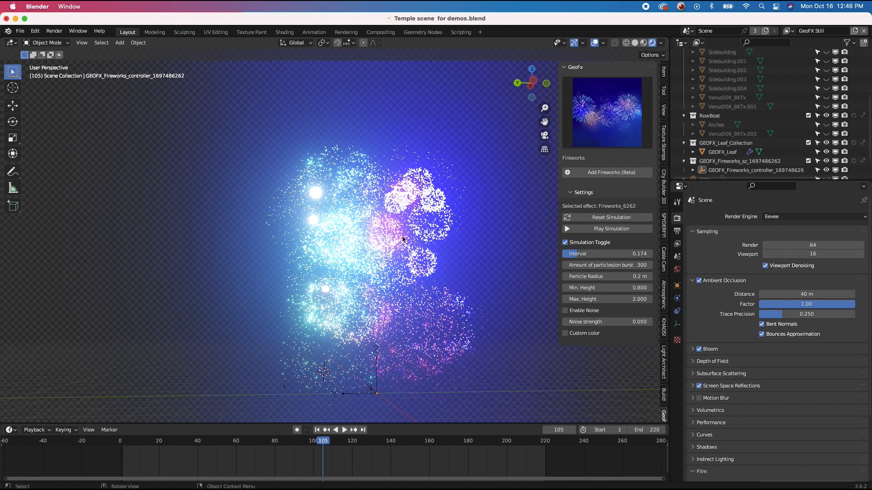
# - Set the fireworks' interval to 0.800, enable noise with a strength of 0.200, and replay the simulation from the start
pyautogui.click(318, 430)
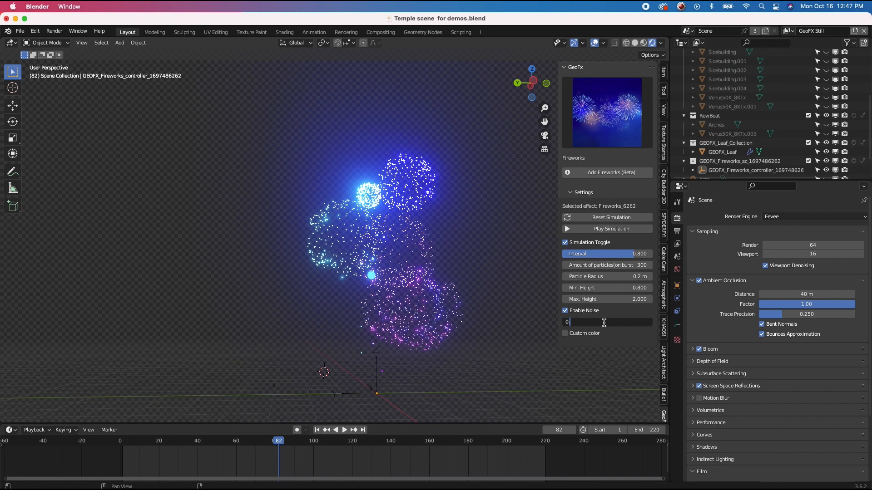
pyautogui.click(317, 430)
pyautogui.press('space')
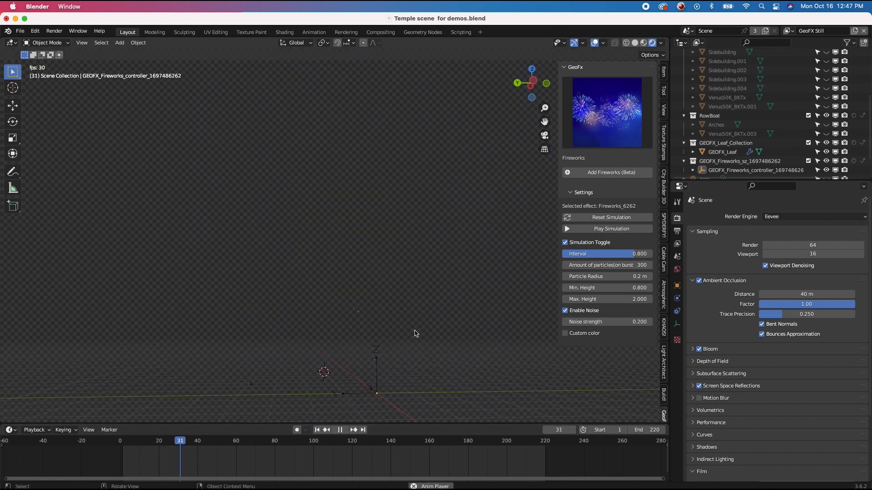
pyautogui.keyDown('shift'); pyautogui.scroll(-5, 415, 334); pyautogui.keyUp('shift')
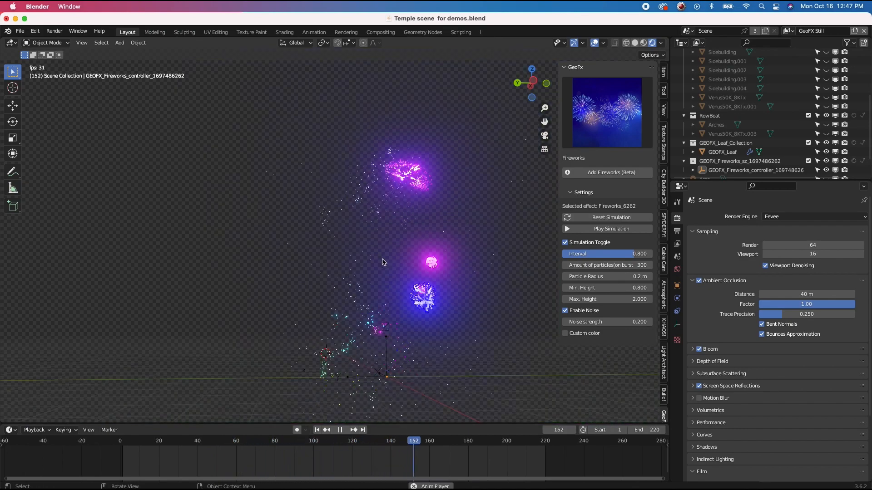
pyautogui.hscroll(10, 396, 276)
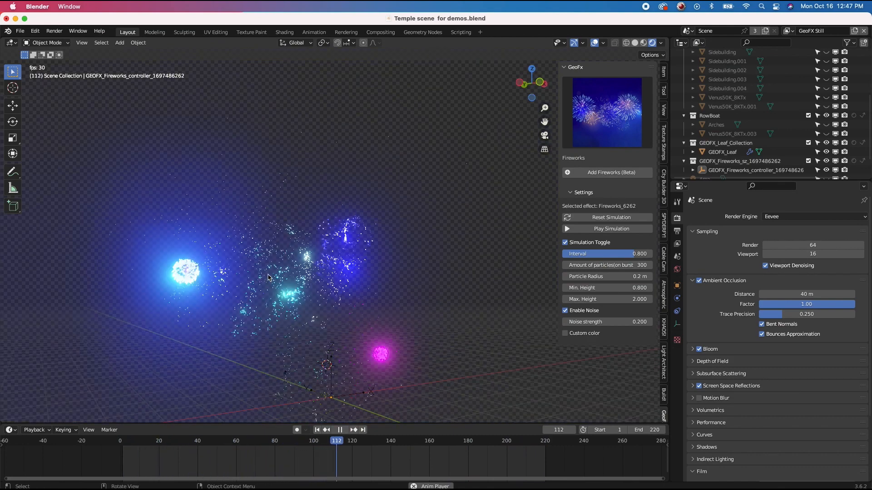
# - Stop the playback, set the fireworks' noise strength to 0.05 and replay the simulation from the start
pyautogui.press('space')
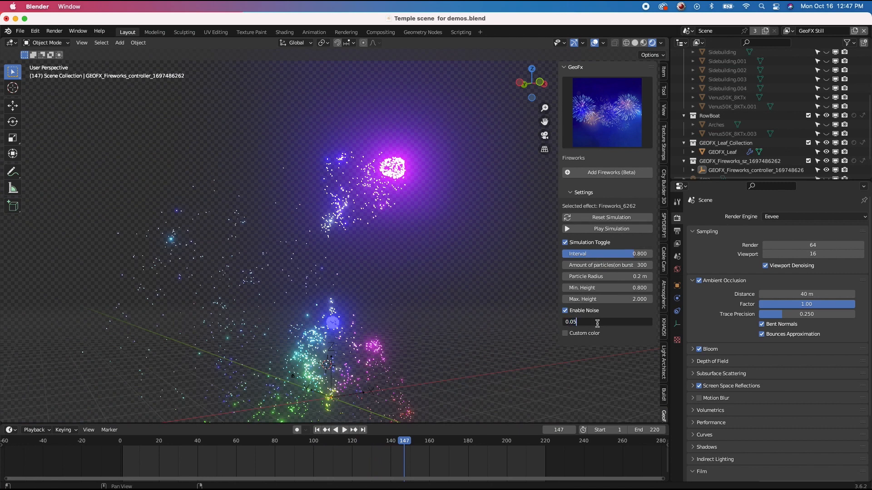
pyautogui.press('Return')
pyautogui.click(317, 430)
pyautogui.press('space')
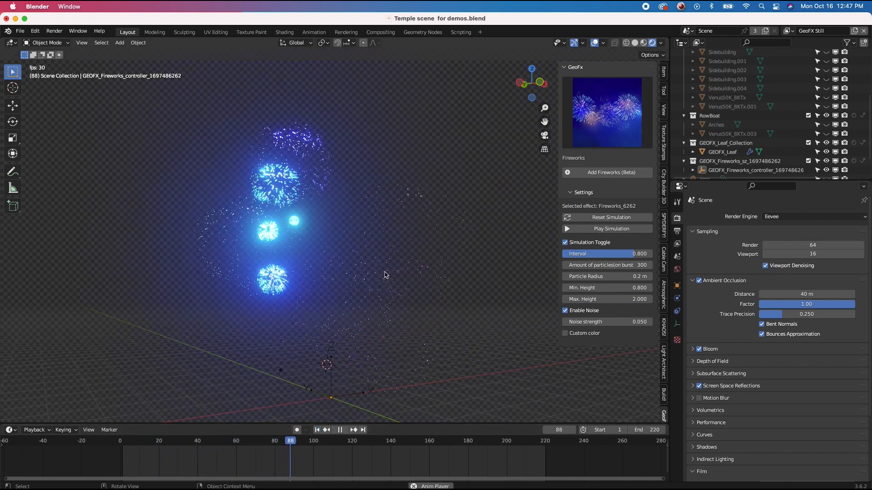
pyautogui.moveTo(309, 296); pyautogui.dragTo(372, 289, button='middle')
# - Set the fireworks' maximum height to 1.000 and review the replayed simulation from several angles
pyautogui.hotkey('shift', 'Left')
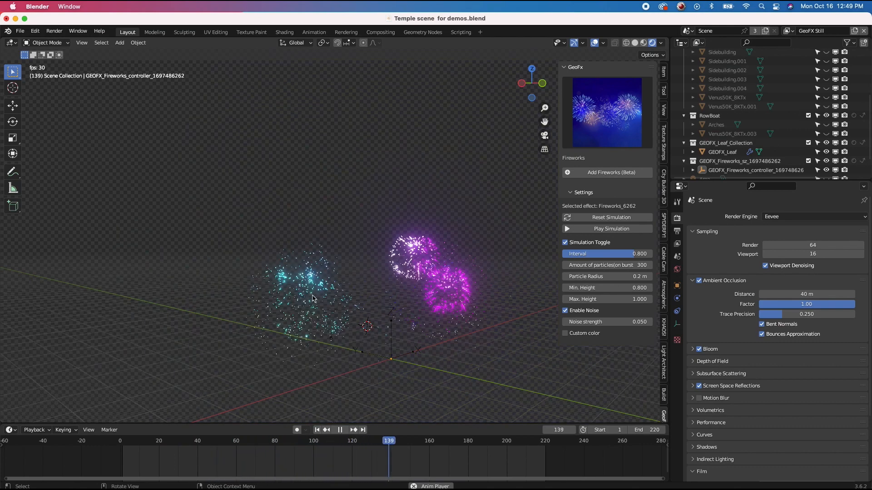
pyautogui.moveTo(404, 300); pyautogui.dragTo(309, 313, button='middle')
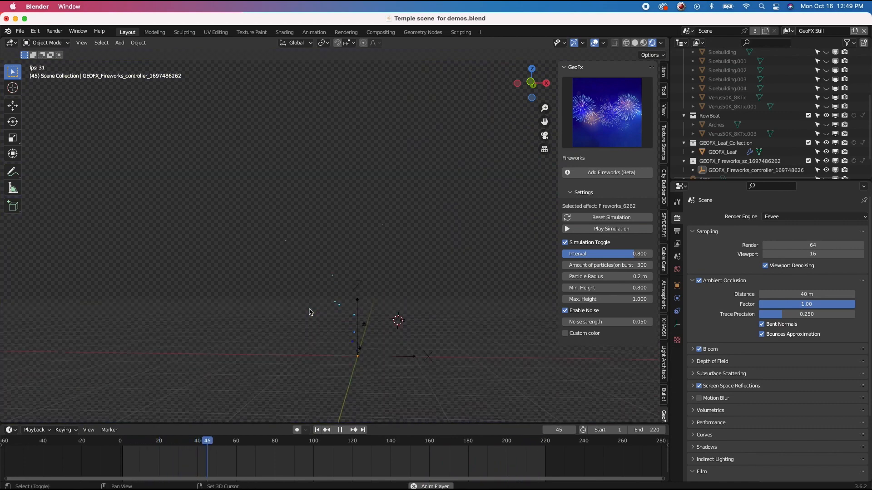
pyautogui.press('space')
pyautogui.moveTo(345, 300); pyautogui.dragTo(392, 276, button='middle')
# - Look through the available GeoFX effects and examine the paused fireworks burst from near and far
pyautogui.click(623, 122)
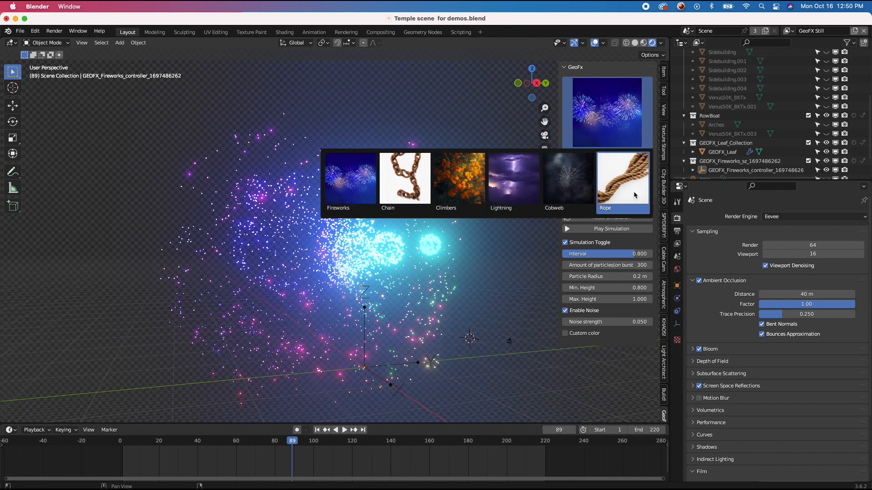
pyautogui.click(598, 122)
pyautogui.moveTo(407, 266); pyautogui.dragTo(366, 266, button='middle')
pyautogui.scroll(3, 387, 266)
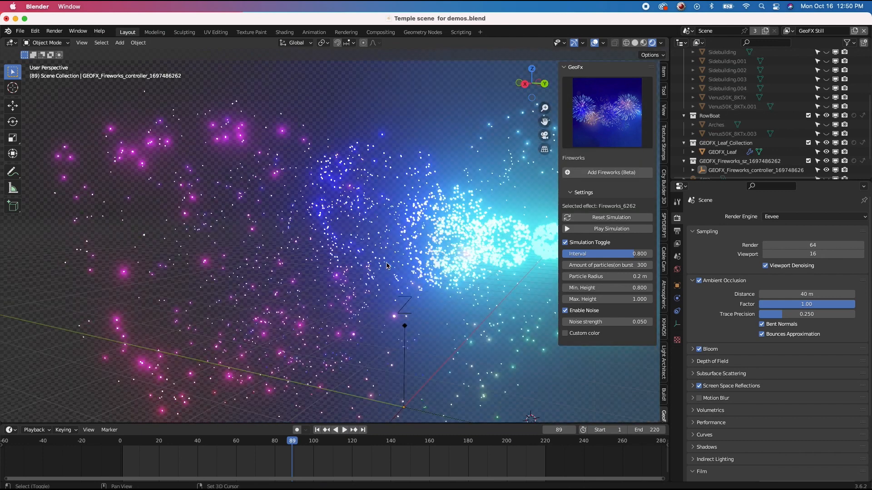
pyautogui.scroll(-4, 387, 266)
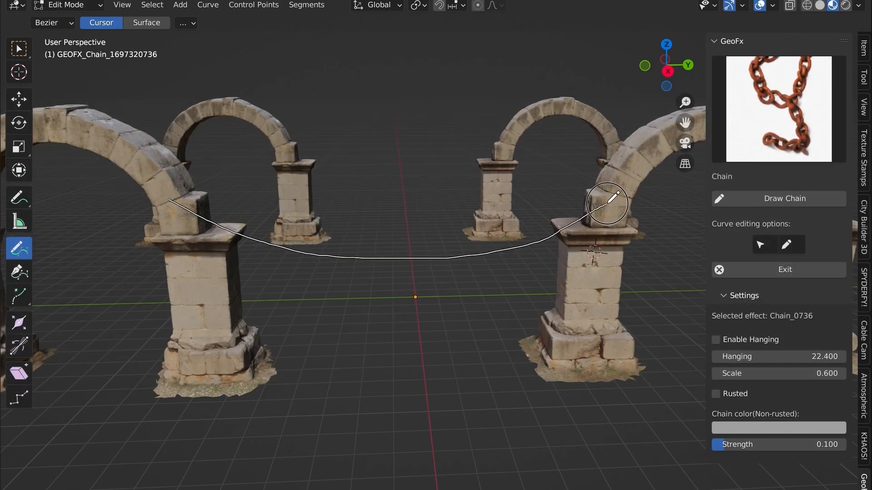
# - Draw a sagging chain between the two front arch pillars and adjust its scale
pyautogui.moveTo(613, 198); pyautogui.dragTo(613, 200)
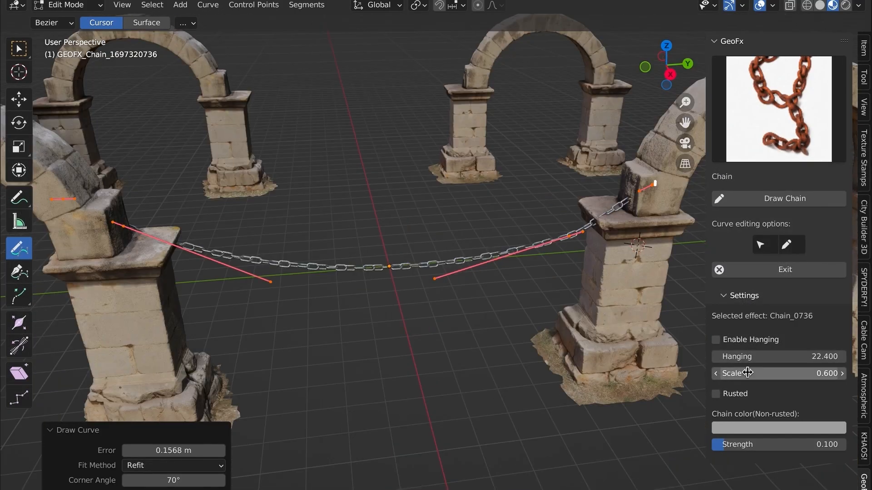
pyautogui.moveTo(779, 373); pyautogui.dragTo(799, 373)
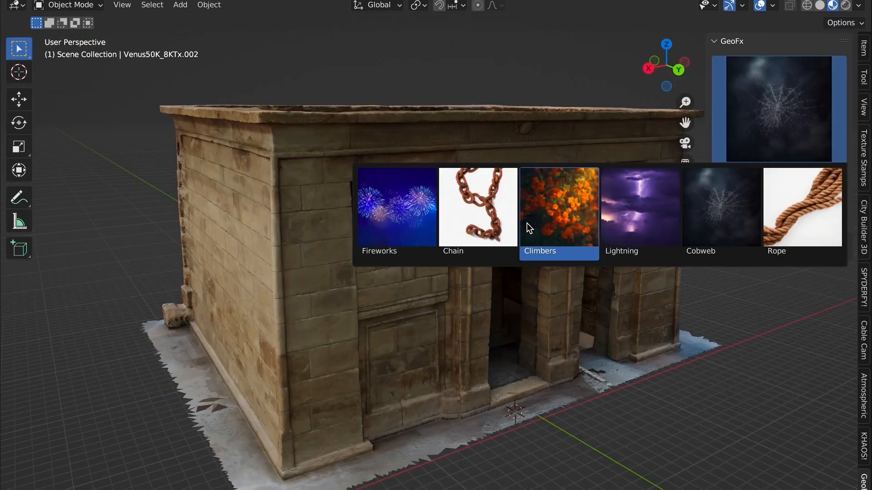
# - Switch the effect to Climbers and choose the Vine 1 type for the temple building
pyautogui.click(526, 223)
pyautogui.click(784, 254)
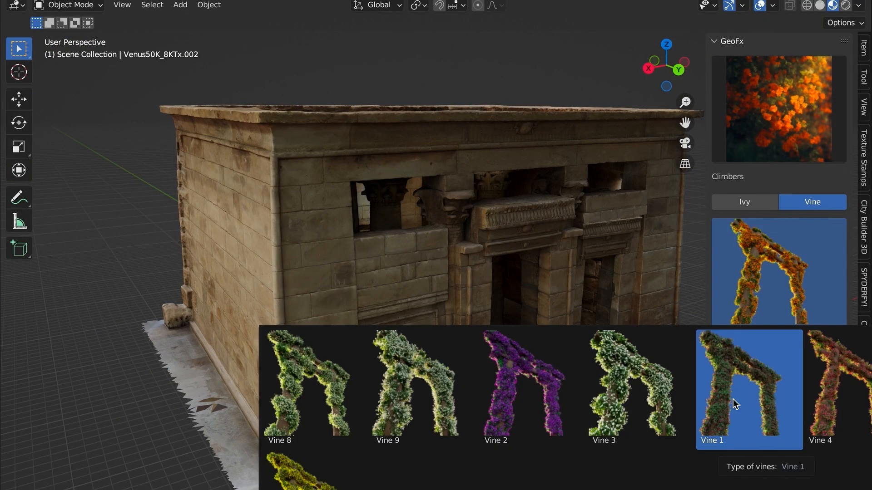
pyautogui.click(733, 399)
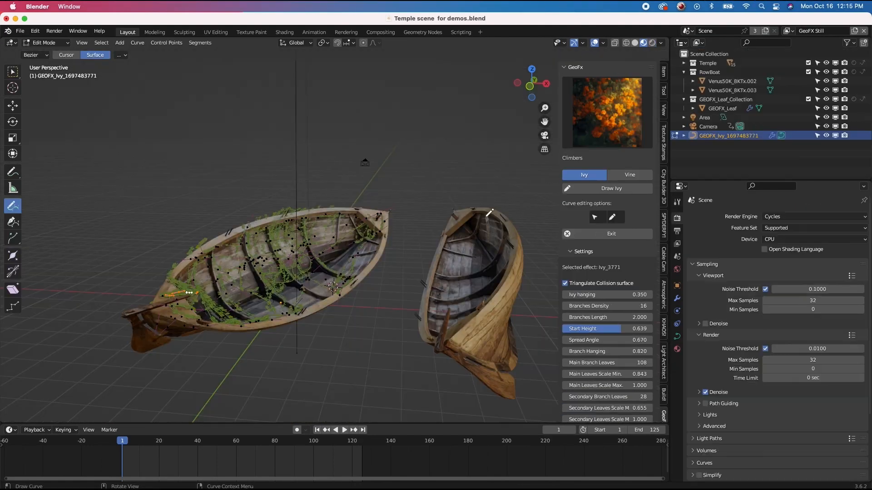
# - Extend the ivy from the first rowboat across to the second and set the ivy hanging to 0.500
pyautogui.moveTo(254, 209); pyautogui.dragTo(309, 167, button='middle')
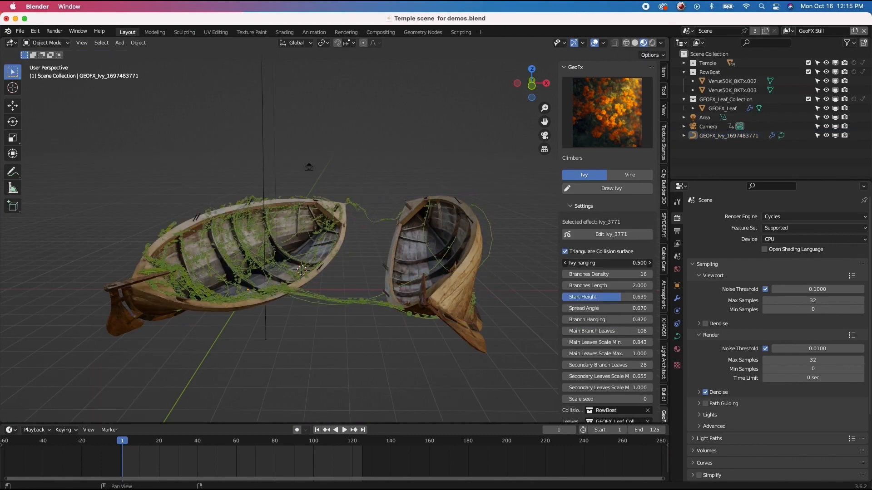
pyautogui.moveTo(301, 270); pyautogui.dragTo(359, 257, button='middle')
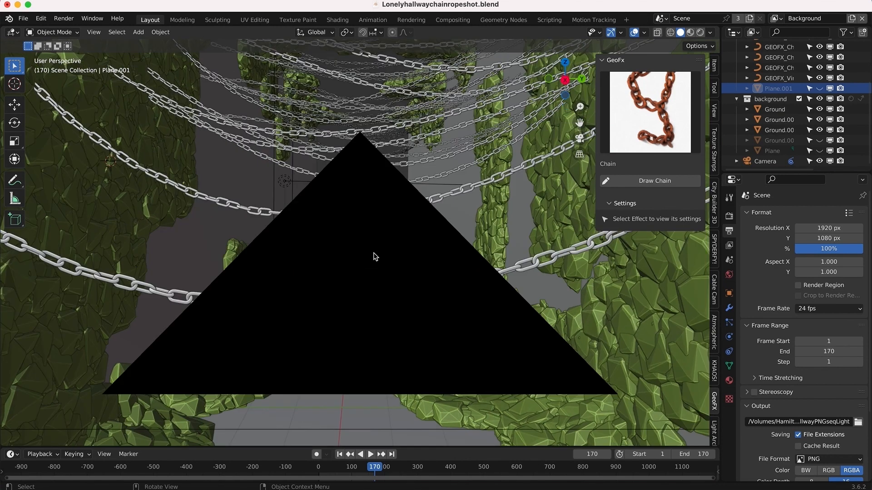
pyautogui.moveTo(374, 253); pyautogui.dragTo(373, 256, button='middle')
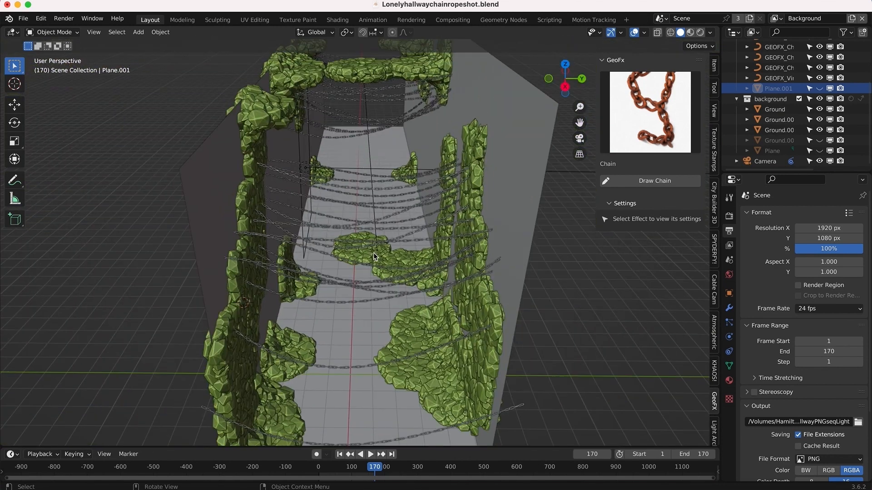
# - Draw a long diagonal lightning bolt and adjust its Animate lightning value
pyautogui.moveTo(486, 108); pyautogui.dragTo(331, 292)
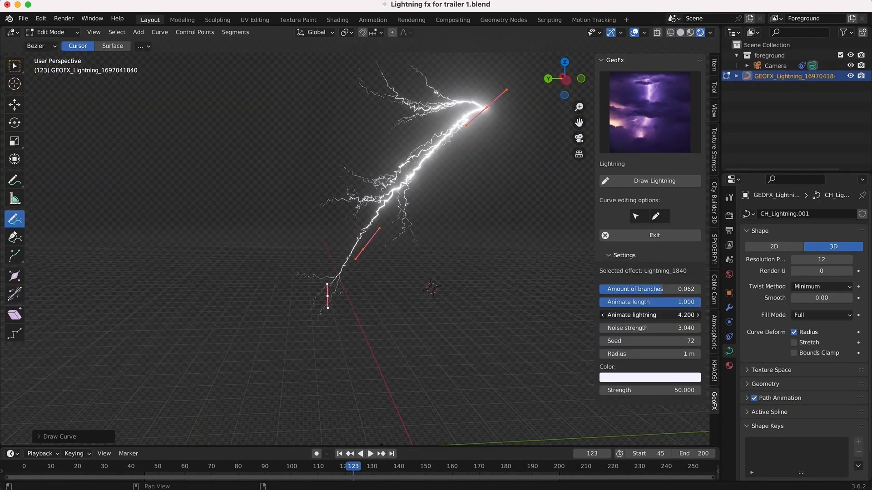
pyautogui.moveTo(603, 318); pyautogui.dragTo(301, 336)
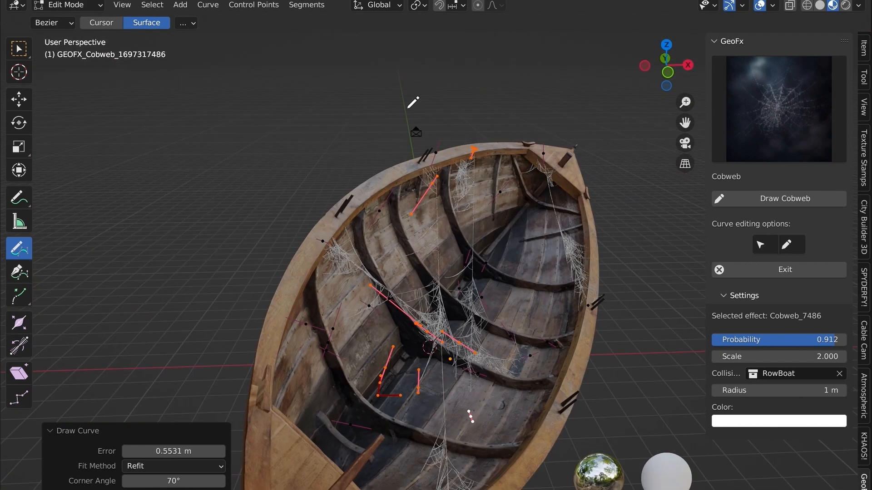
# - Draw additional cobweb strands across the inside of the rowboat, between its ribs, sides and floor
pyautogui.moveTo(455, 207); pyautogui.dragTo(318, 202)
pyautogui.moveTo(477, 273); pyautogui.dragTo(485, 445)
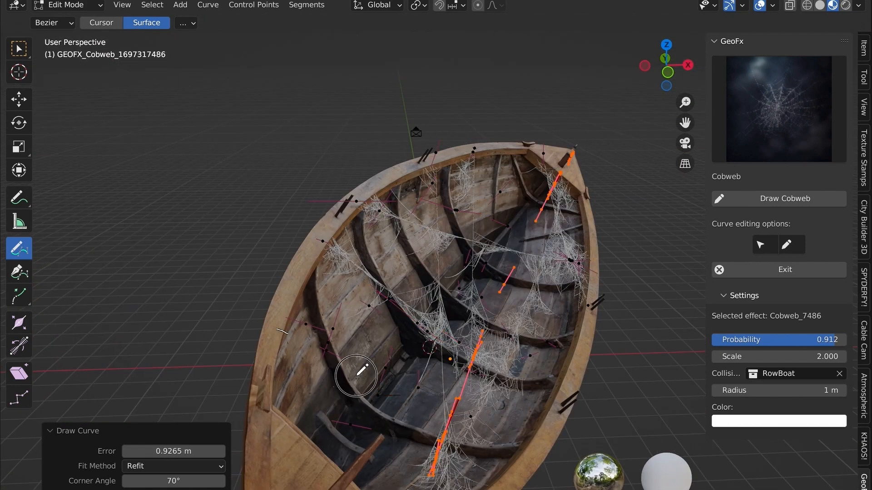
pyautogui.press('Return')
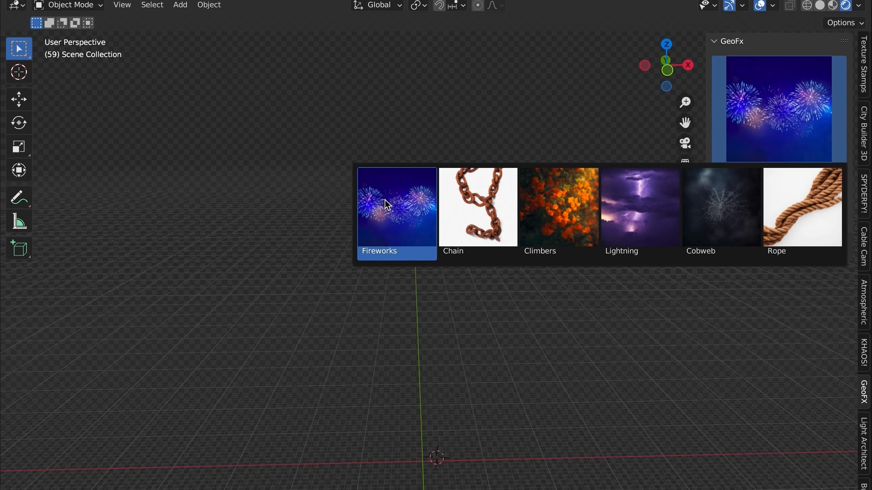
# - Choose the Fireworks effect, add fireworks to the empty scene and play the simulation
pyautogui.click(385, 203)
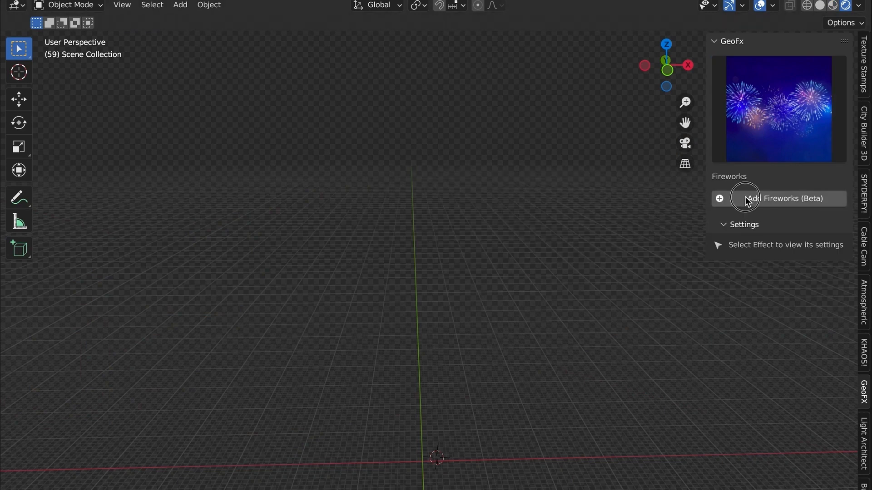
pyautogui.click(750, 198)
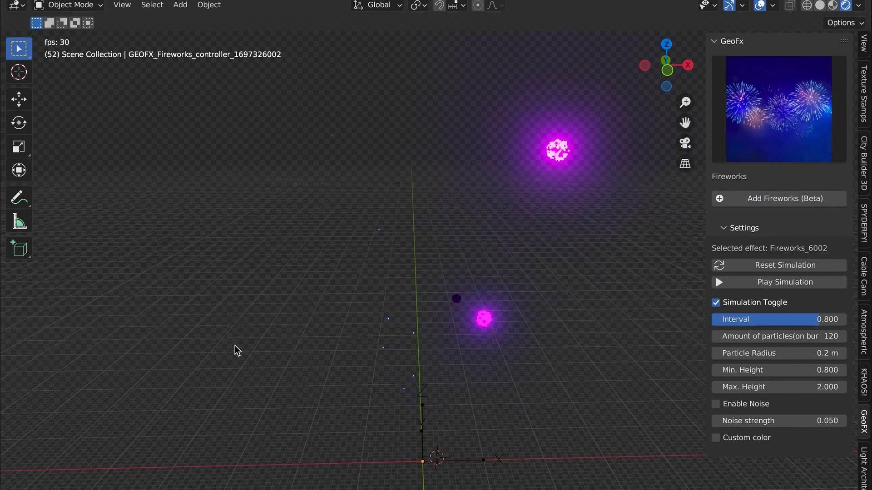
pyautogui.hscroll(-15, 235, 345)
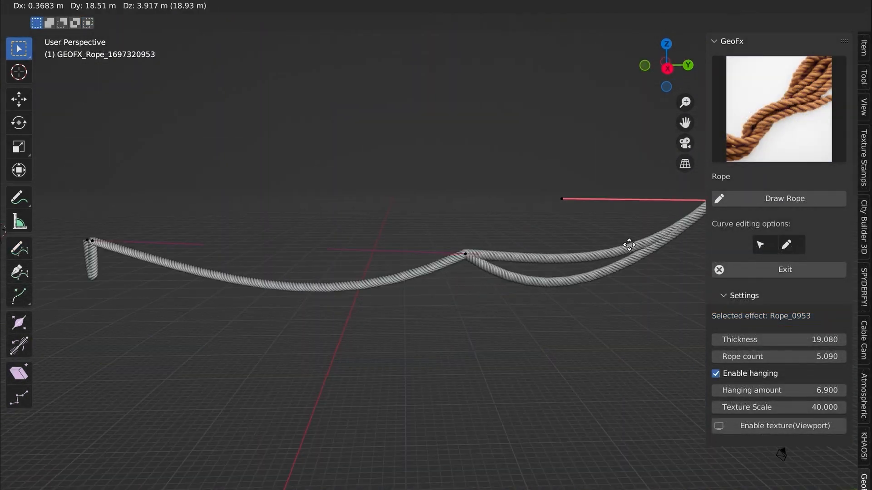
# - Extend the rope by extruding several control points, and set its hanging amount to 23.900 and thickness to 33.880 with the viewport texture enabled
pyautogui.click(624, 245)
pyautogui.moveTo(625, 245); pyautogui.dragTo(528, 253, button='middle')
pyautogui.press('e')
pyautogui.click(535, 436)
pyautogui.press('e')
pyautogui.click(364, 311)
pyautogui.press('e')
pyautogui.moveTo(364, 312); pyautogui.dragTo(458, 321, button='middle')
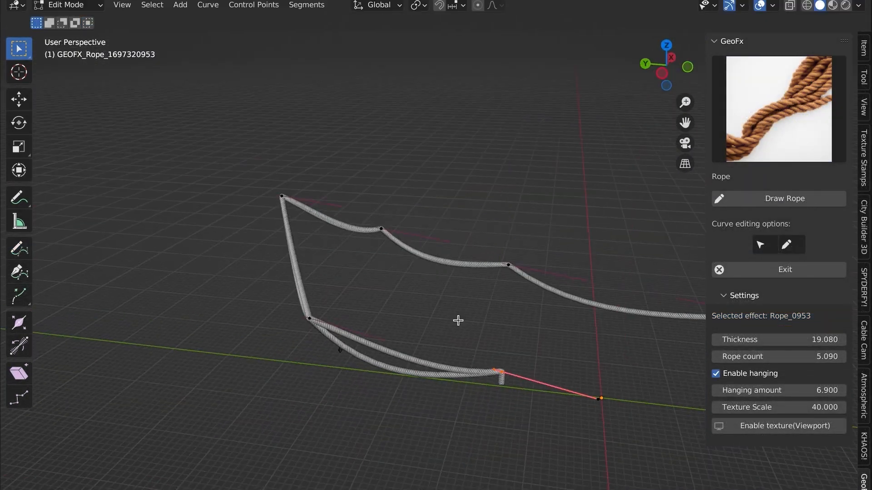
pyautogui.press('e')
pyautogui.moveTo(772, 390); pyautogui.dragTo(800, 390)
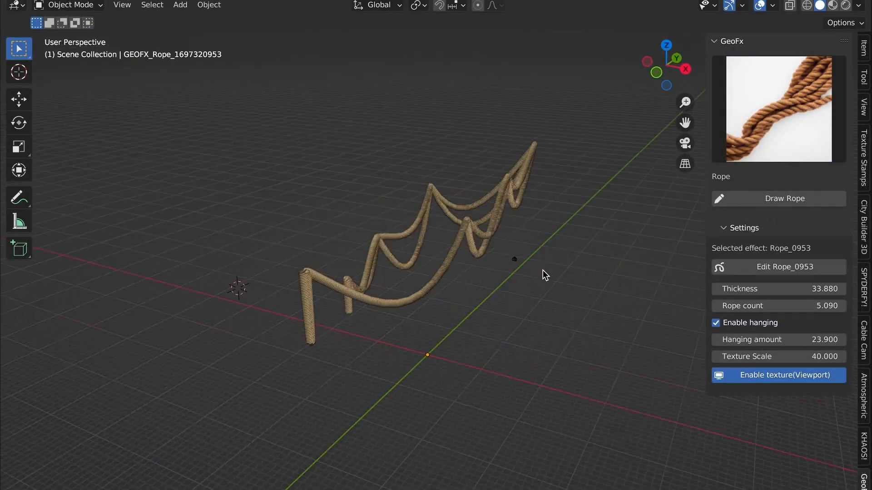